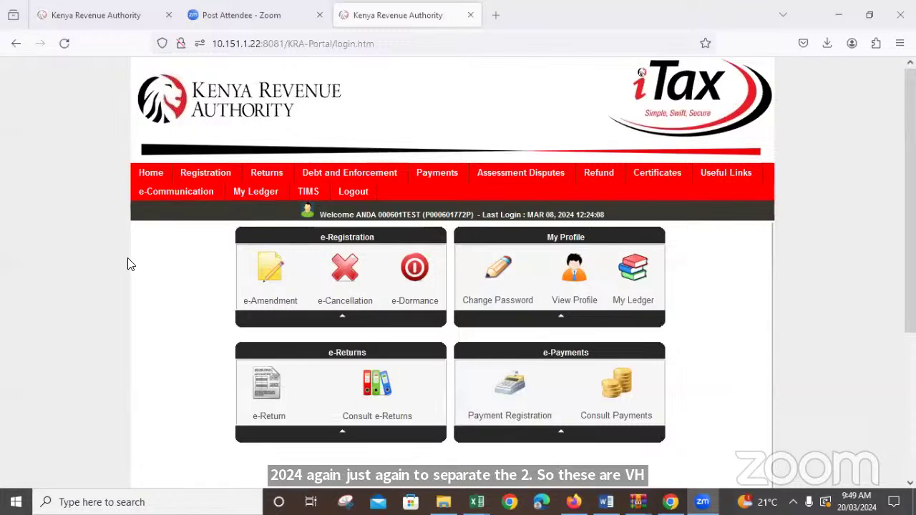
Start filing a return for yourself with Value Added Tax (VAT) as the tax obligation and proceed to the VAT form.
{"action": "mouse_move", "coordinate": [266, 179]}
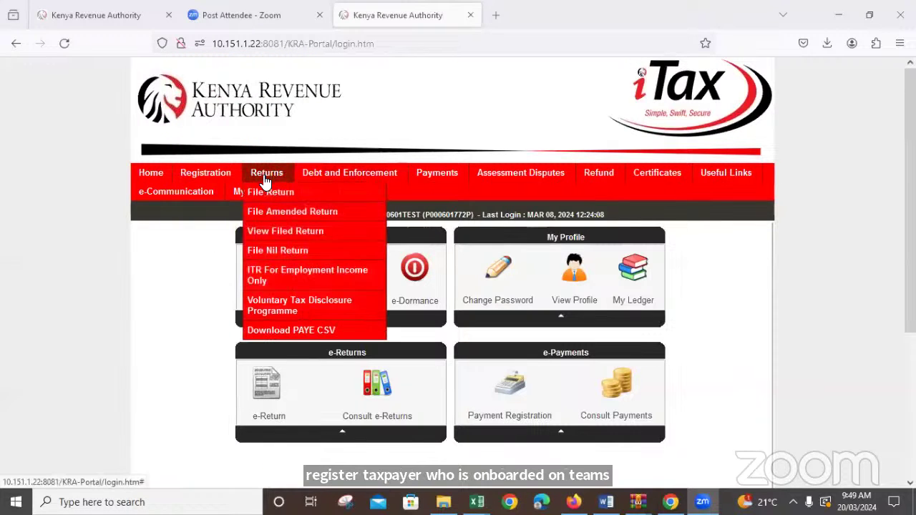
{"action": "left_click", "coordinate": [265, 196]}
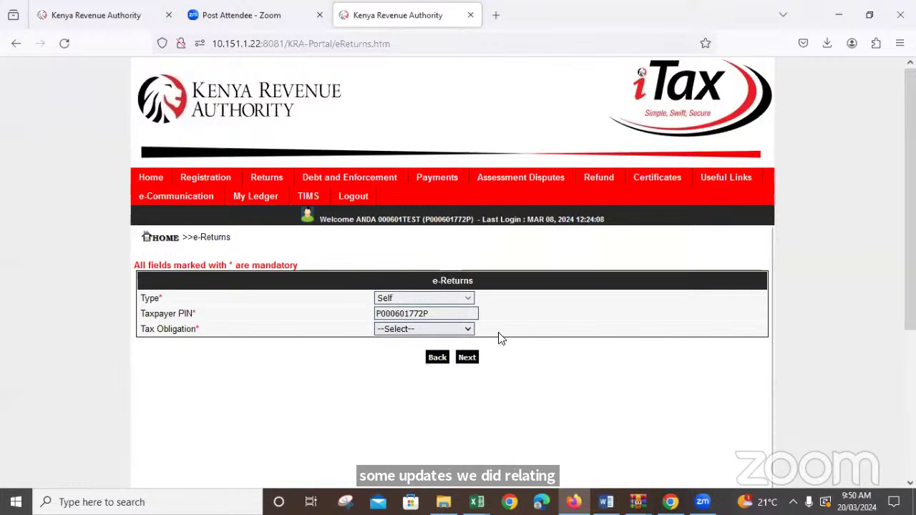
{"action": "left_click", "coordinate": [467, 330]}
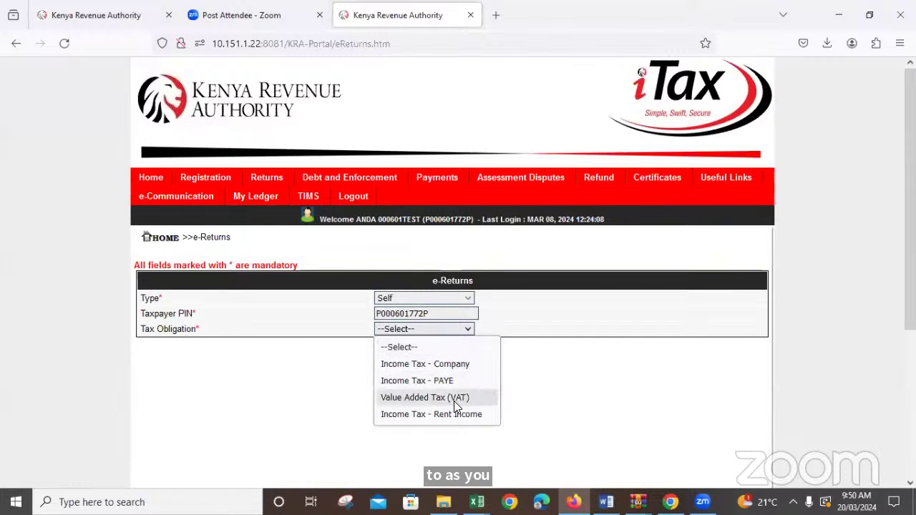
{"action": "left_click", "coordinate": [451, 399]}
{"action": "left_click", "coordinate": [472, 360]}
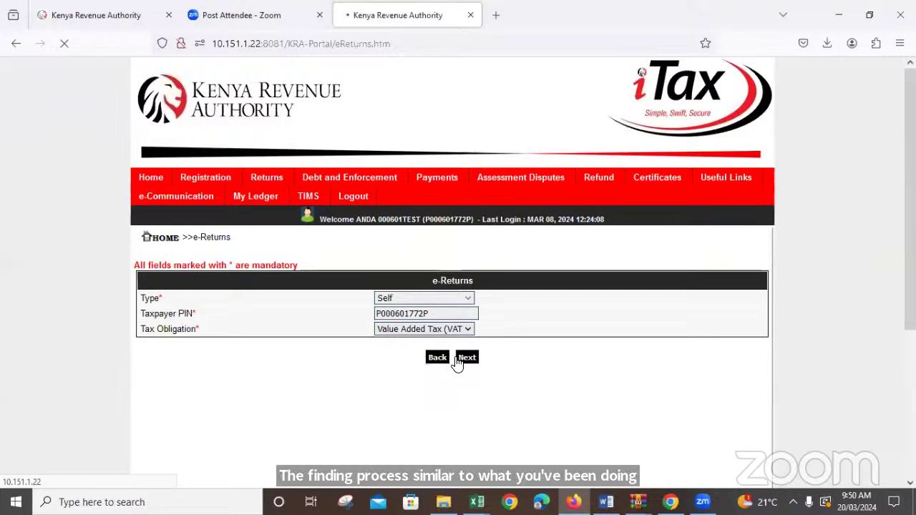
{"action": "left_click", "coordinate": [458, 363]}
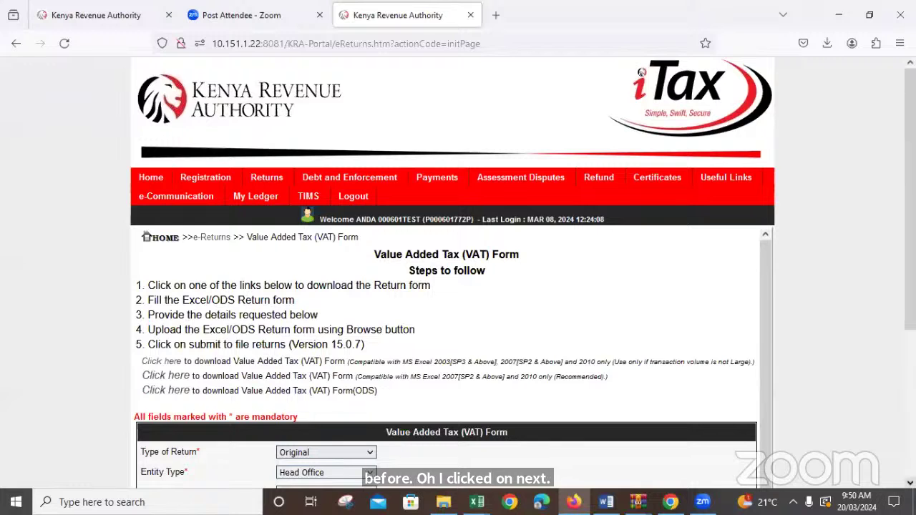
Download the autopopulated VAT return from the VAT form and accept the pre-filled version.
{"action": "scroll", "coordinate": [444, 286], "scroll_direction": "down", "scroll_amount": 3}
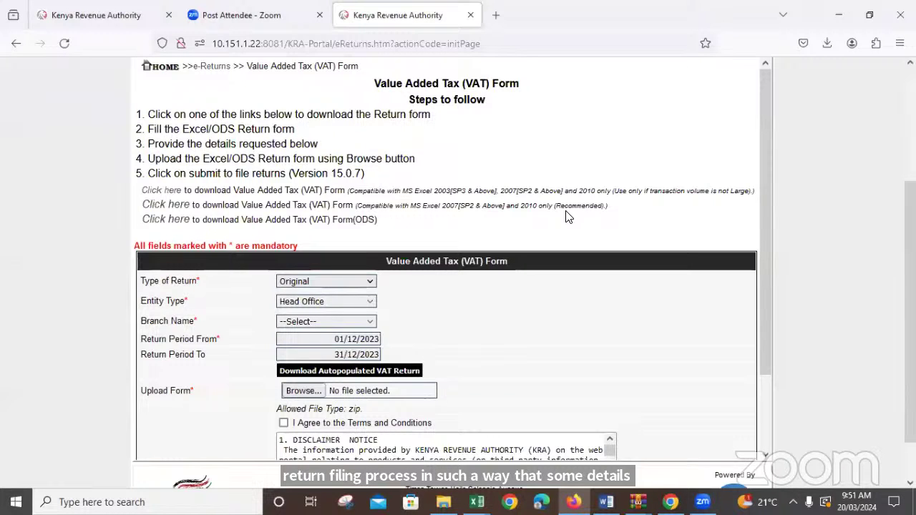
{"action": "left_click", "coordinate": [358, 379]}
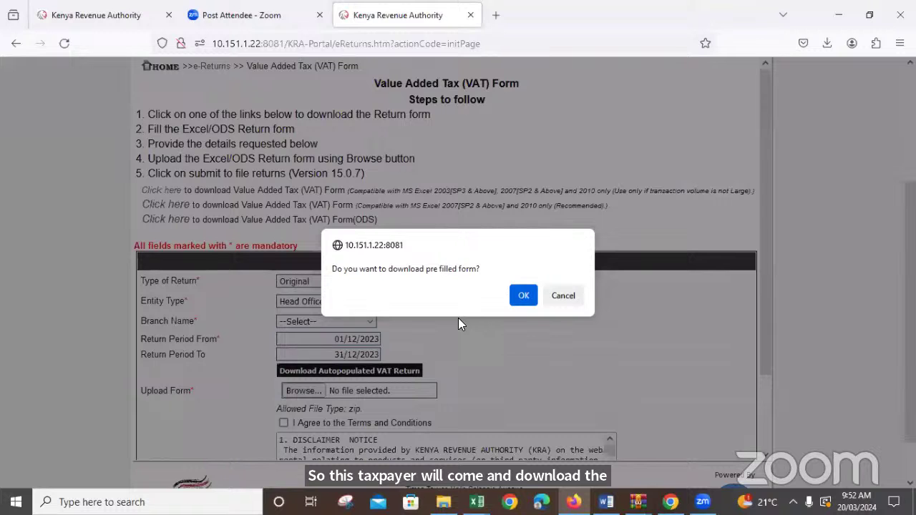
{"action": "left_click", "coordinate": [521, 297]}
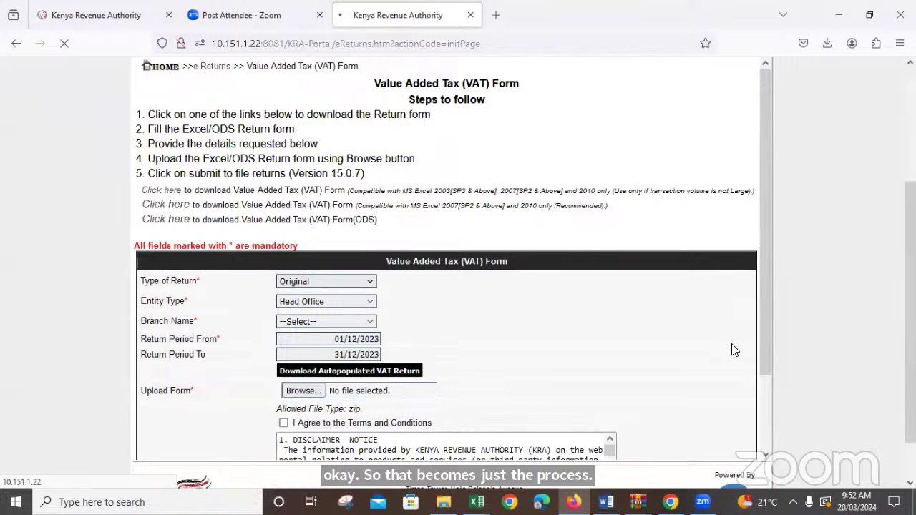
Switch to the VAT ZIP archive in WinRAR, open the VAT3 return spreadsheet in Excel, enable editing and end the run-time error.
{"action": "mouse_move", "coordinate": [638, 502]}
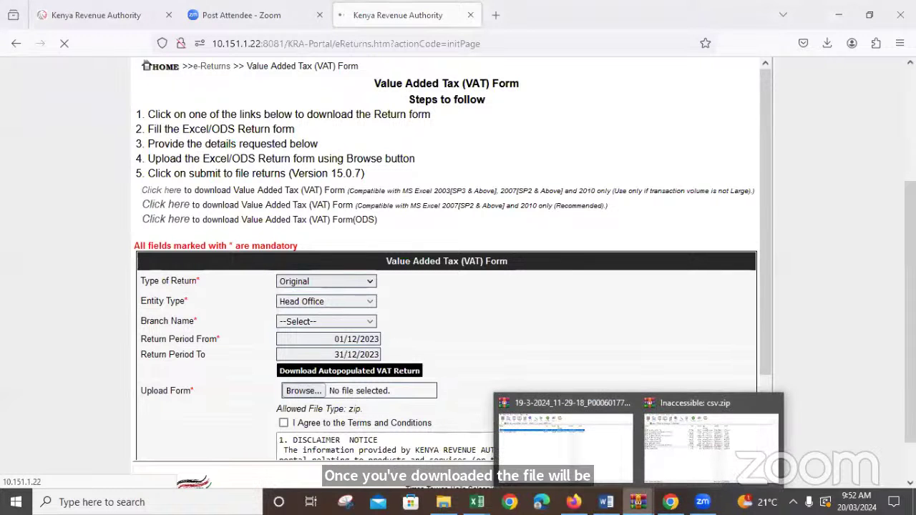
{"action": "left_click", "coordinate": [581, 474]}
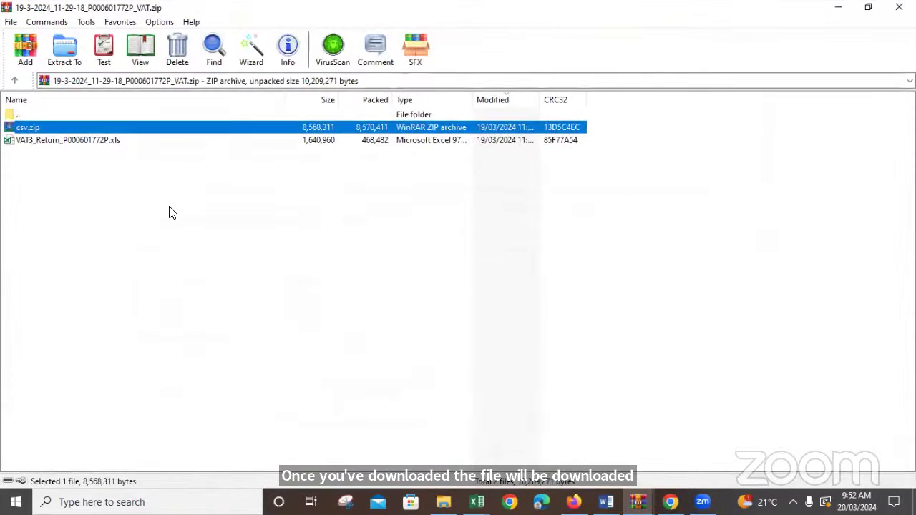
{"action": "double_click", "coordinate": [93, 141]}
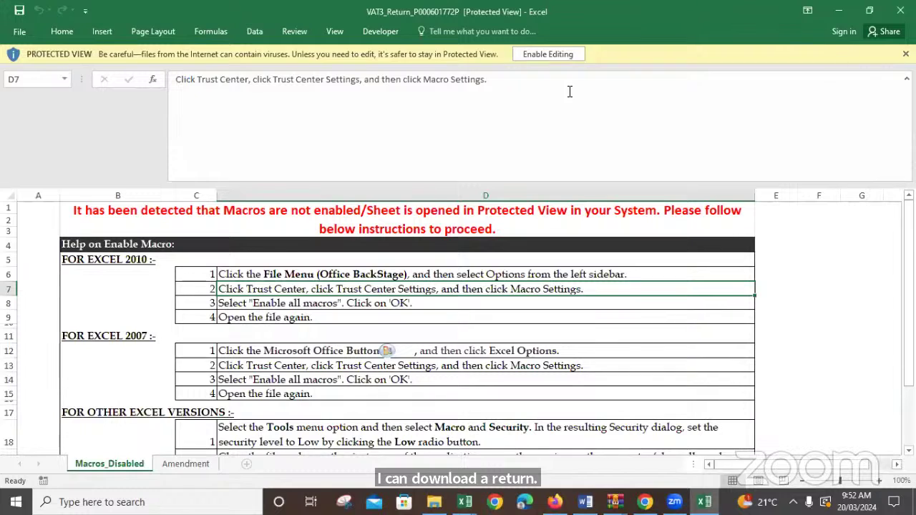
{"action": "left_click", "coordinate": [552, 54]}
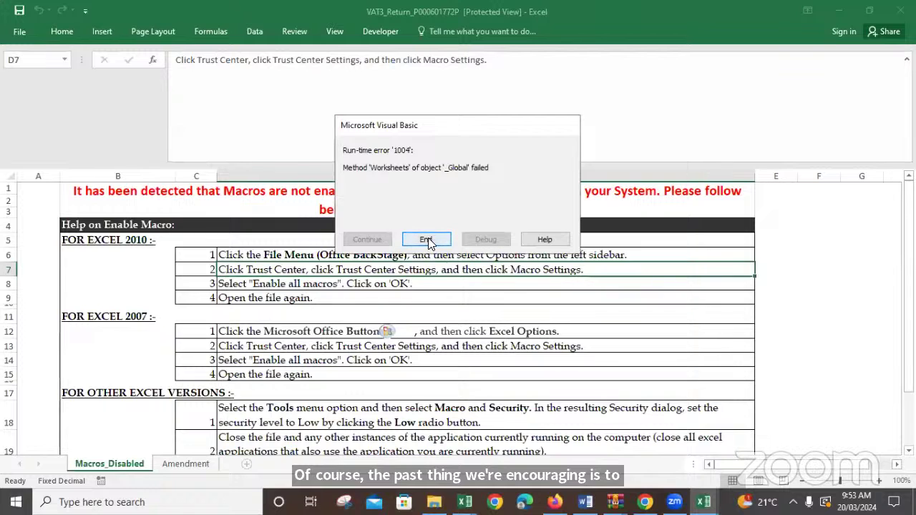
{"action": "left_click", "coordinate": [427, 240]}
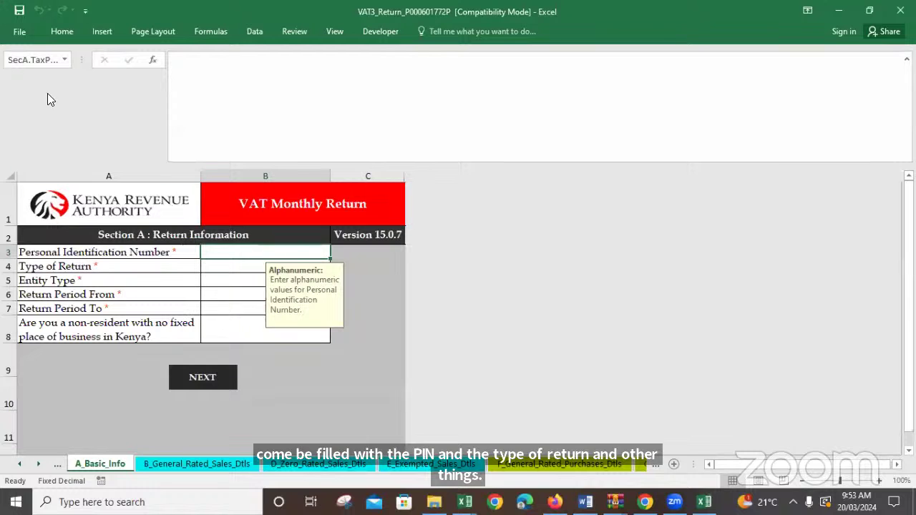
Save a copy of the return workbook in Downloads with "Feb 2024 1" added to its file name, continuing past the compatibility check.
{"action": "left_click", "coordinate": [20, 31]}
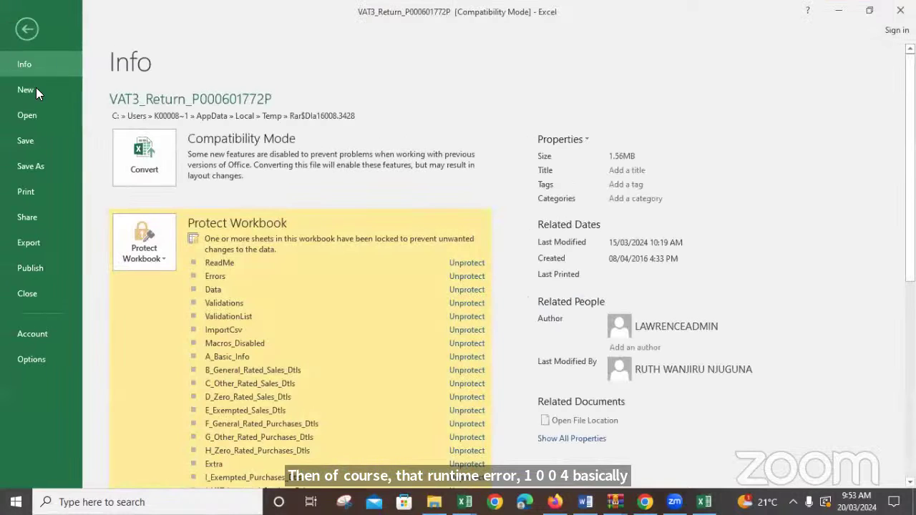
{"action": "left_click", "coordinate": [36, 168]}
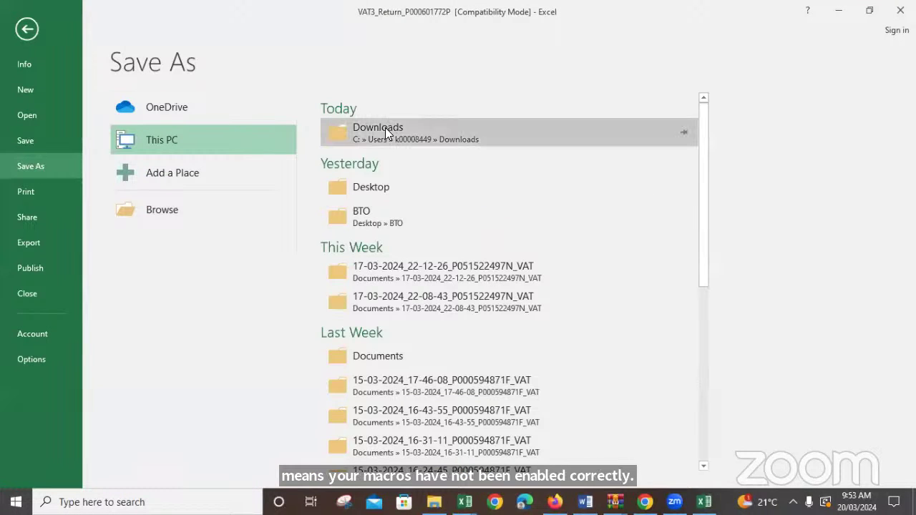
{"action": "left_click", "coordinate": [385, 136]}
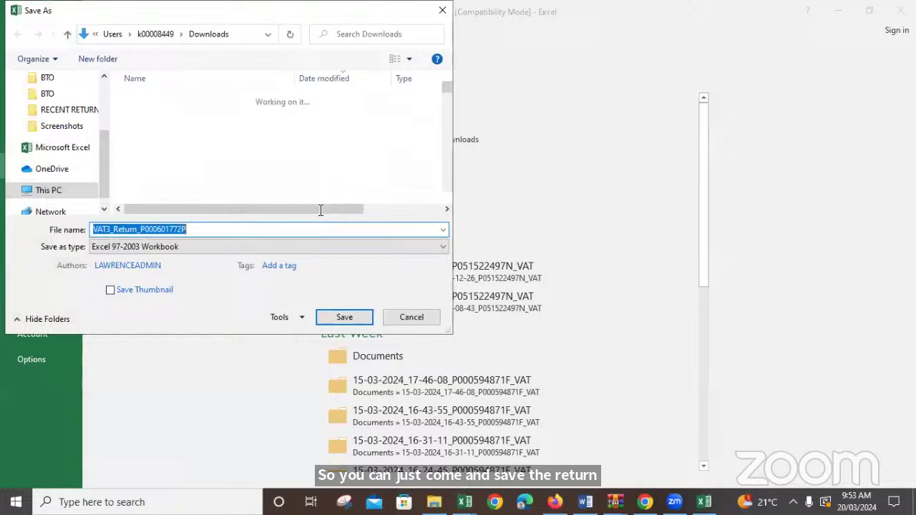
{"action": "left_click", "coordinate": [252, 230]}
{"action": "type", "text": "Fe"}
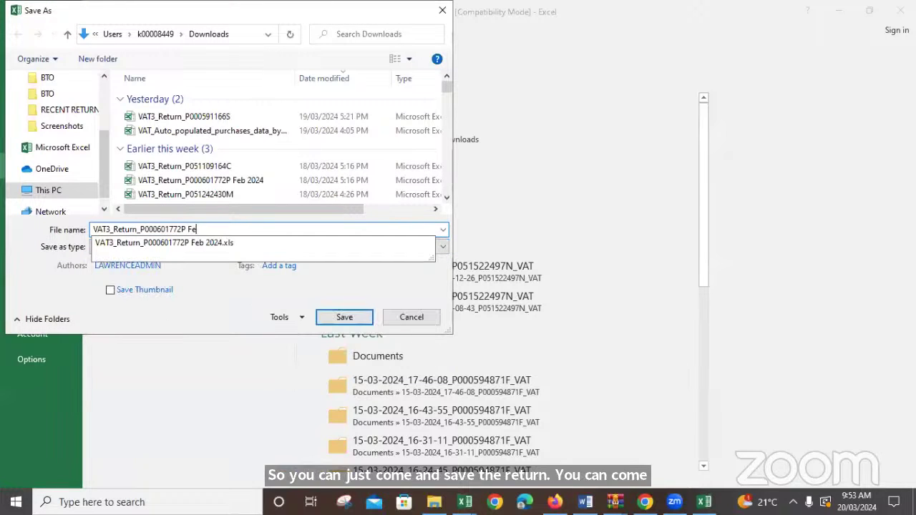
{"action": "type", "text": "b 2024"}
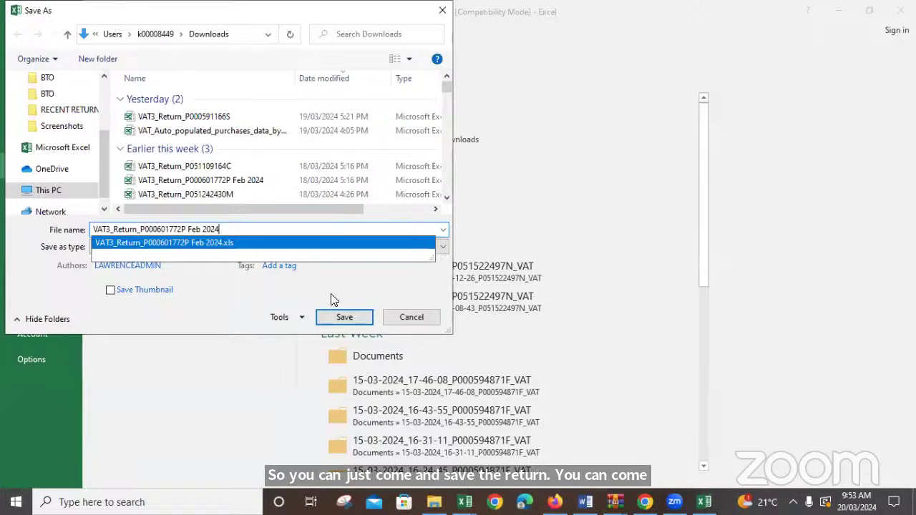
{"action": "type", "text": "1"}
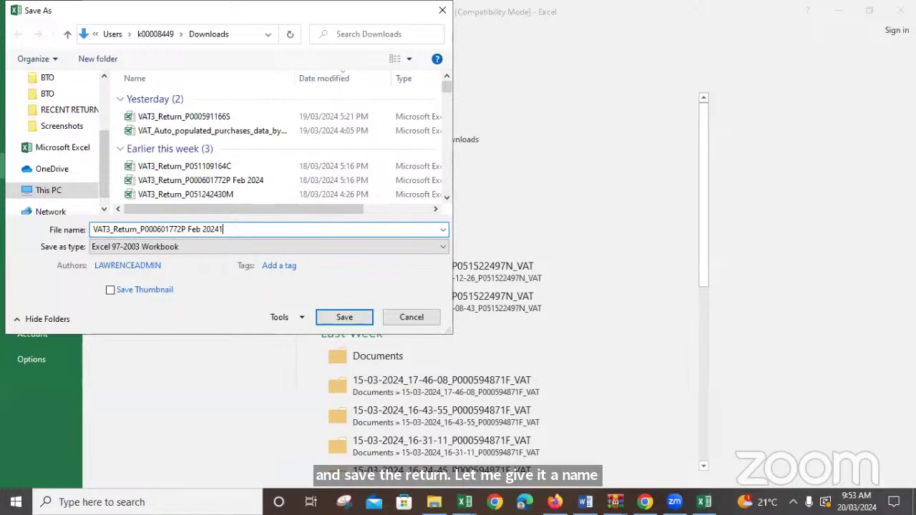
{"action": "key", "text": "BackSpace"}
{"action": "type", "text": "1"}
{"action": "left_click", "coordinate": [352, 317]}
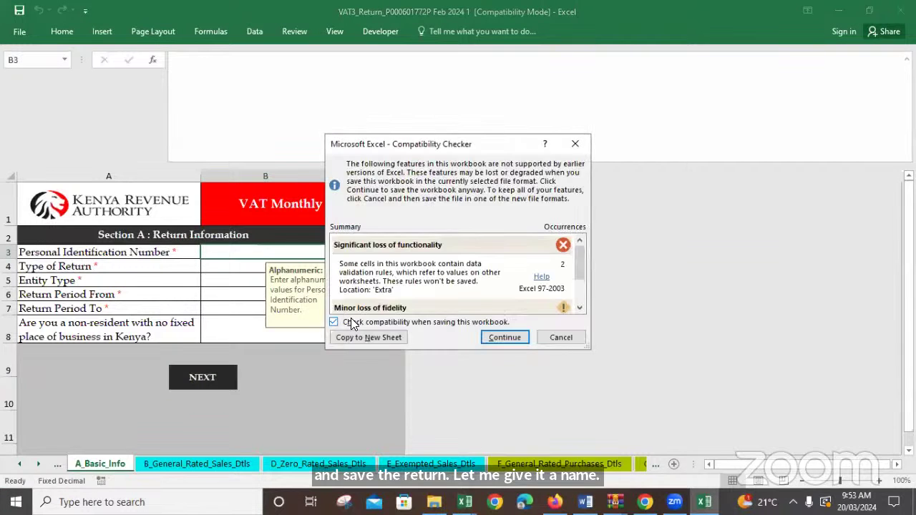
{"action": "left_click", "coordinate": [504, 338]}
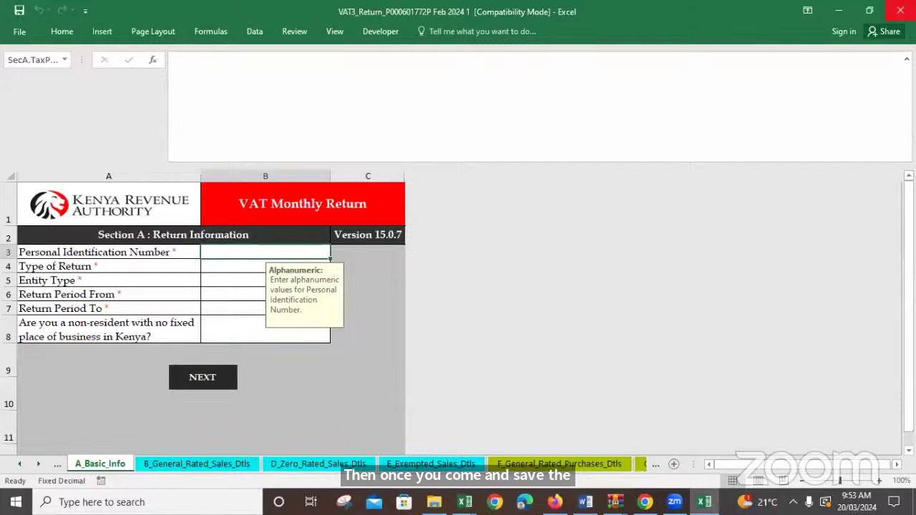
Close the return workbook, then close PAYE FILERS CONTACT DETAILS without saving its changes.
{"action": "left_click", "coordinate": [900, 10]}
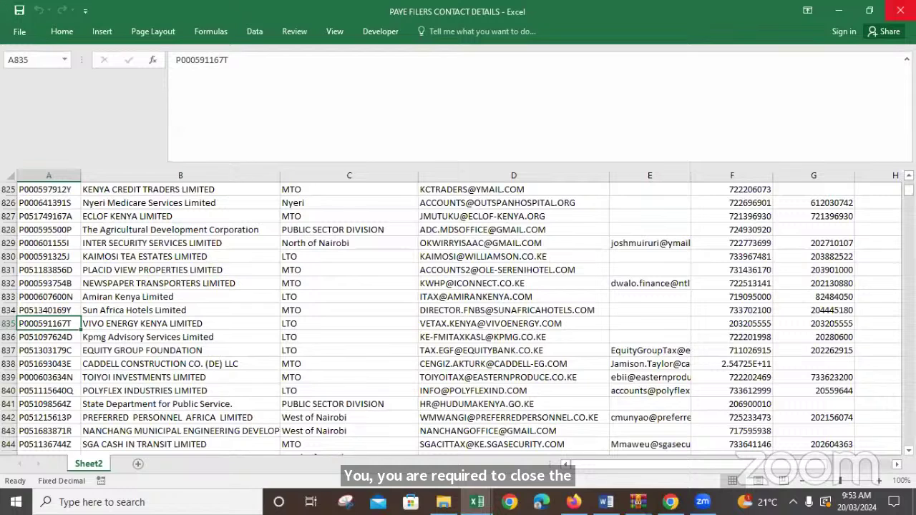
{"action": "left_click", "coordinate": [900, 10]}
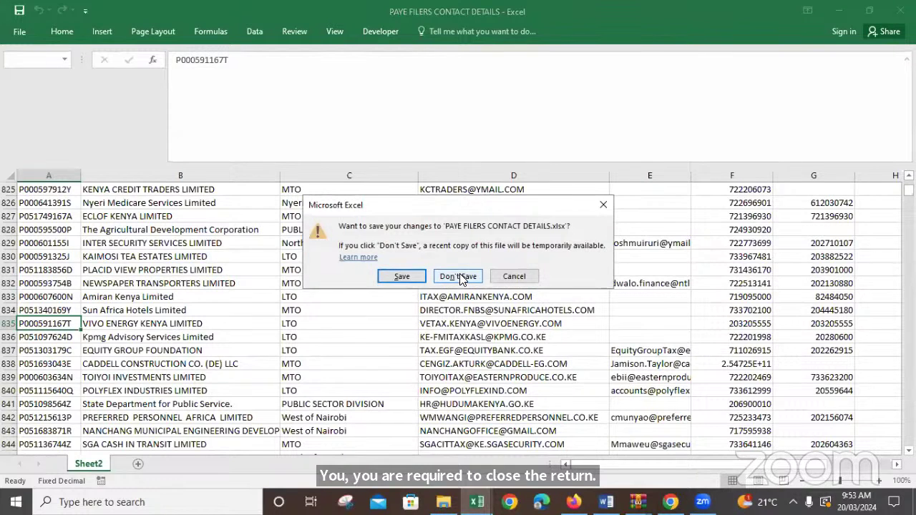
{"action": "left_click", "coordinate": [461, 281]}
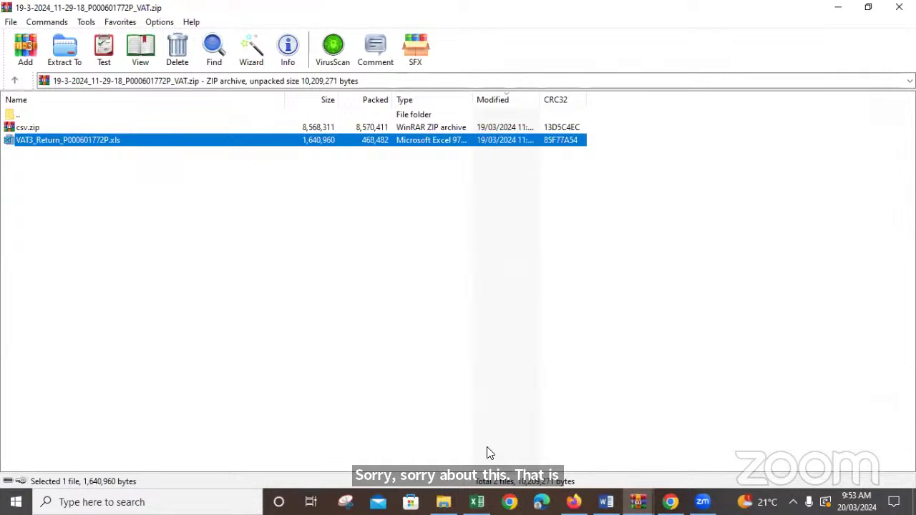
Leave the archive and open the saved "Feb 2024 1" VAT3 return from the Downloads folder in File Explorer.
{"action": "key", "text": "alt+F4"}
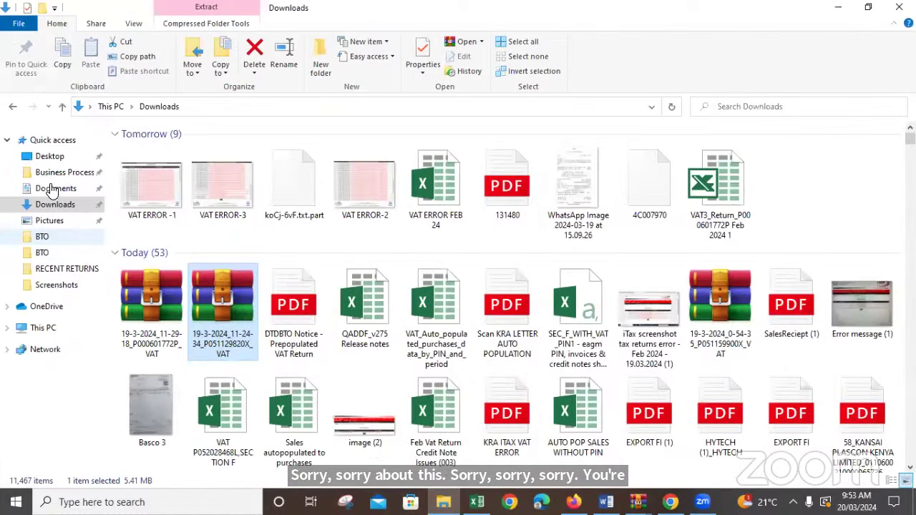
{"action": "left_click", "coordinate": [55, 206]}
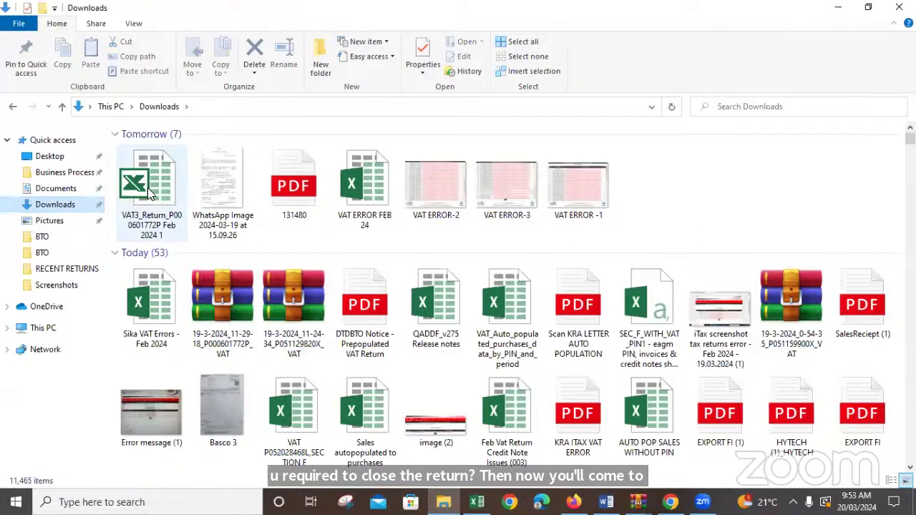
{"action": "double_click", "coordinate": [148, 209]}
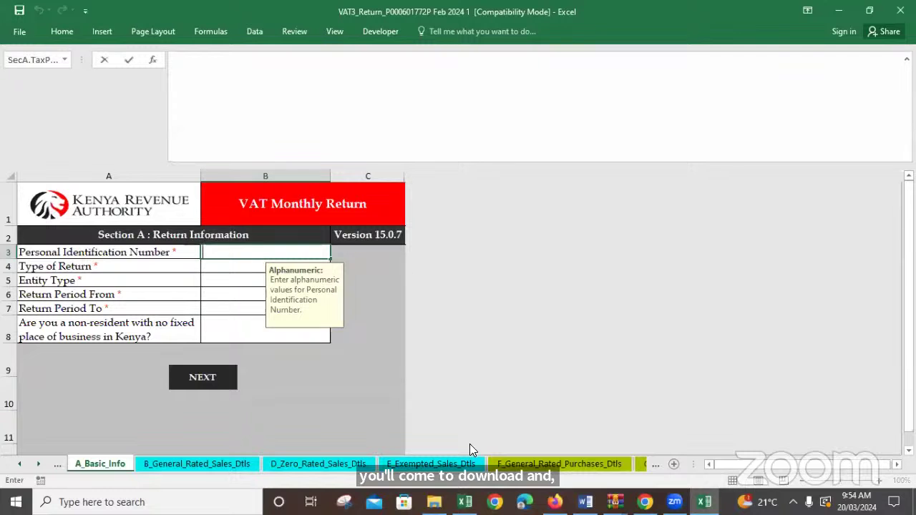
Close the Sika VAT Errors - Feb 2024 workbook and close the VAT3 return without saving its changes.
{"action": "key", "text": "alt+Tab"}
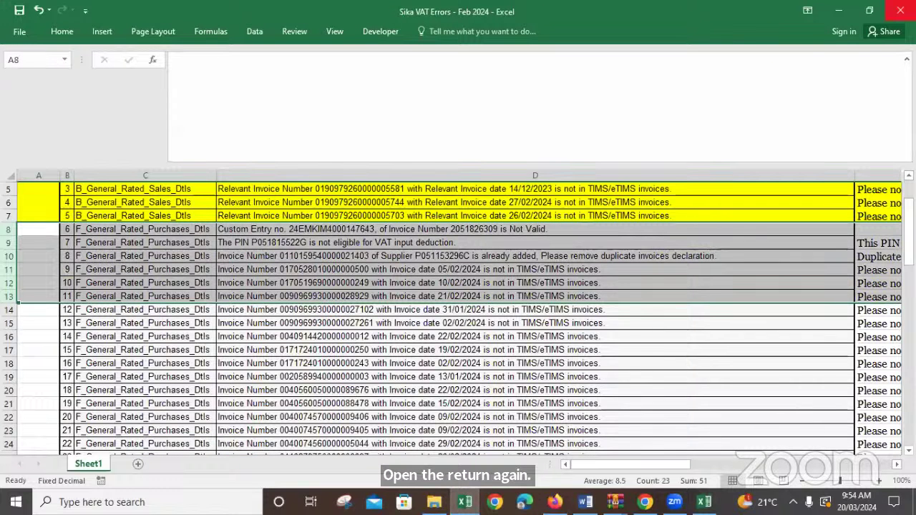
{"action": "key", "text": "alt+Tab"}
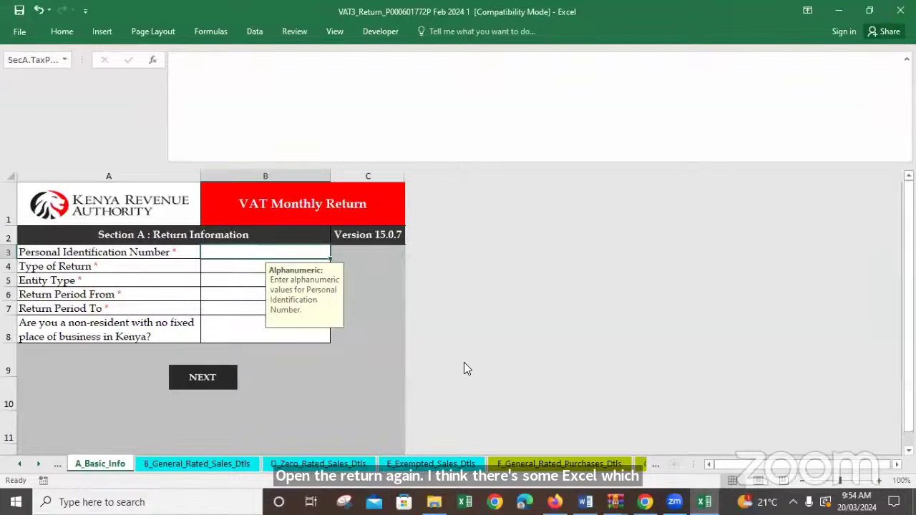
{"action": "left_click", "coordinate": [900, 10]}
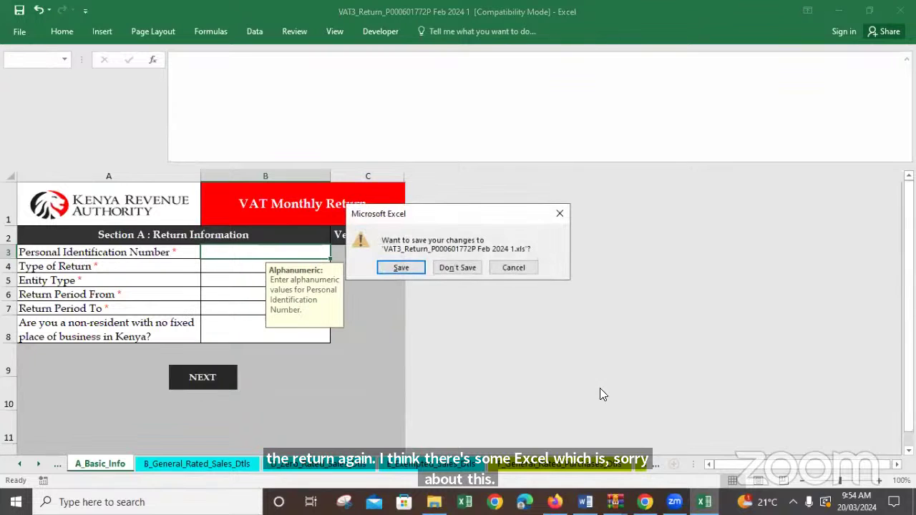
{"action": "left_click", "coordinate": [464, 268]}
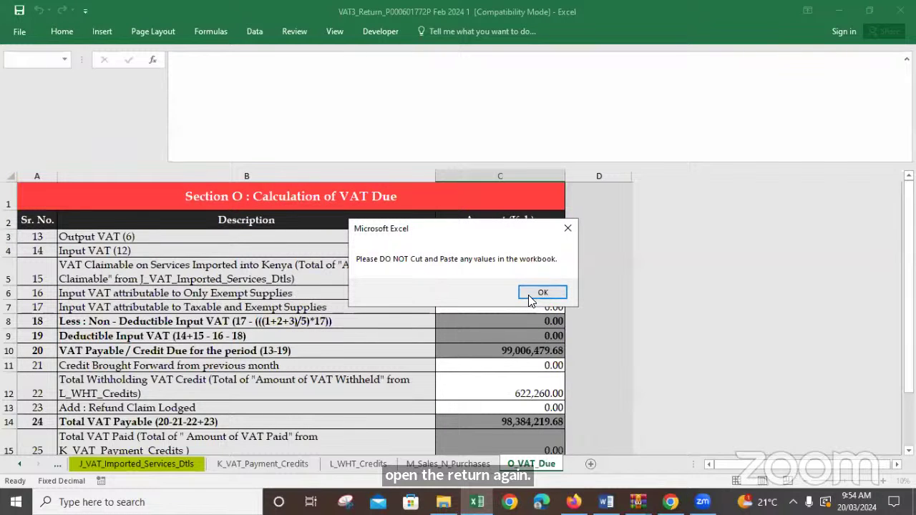
Acknowledge the cut-and-paste notice in the reopened VAT3 return and set Return Period To to 29/02/2024 in Section A.
{"action": "left_click", "coordinate": [530, 295]}
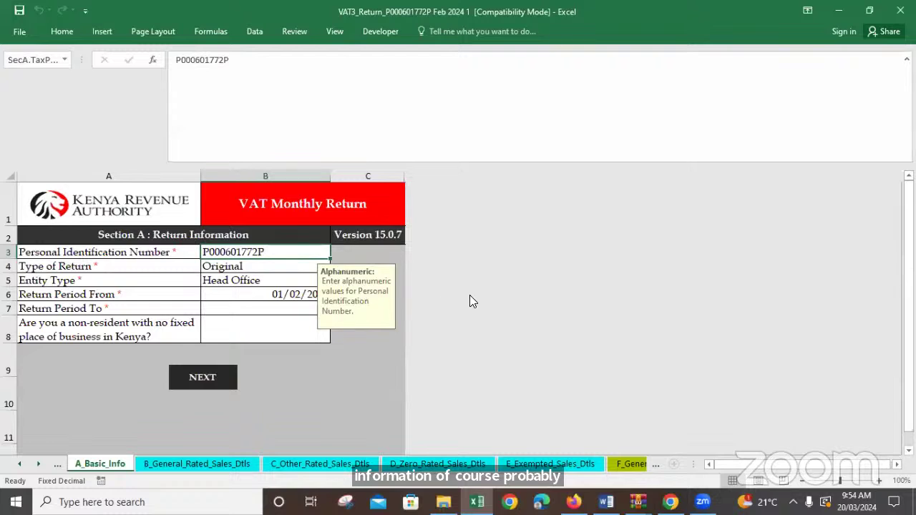
{"action": "left_click", "coordinate": [300, 309]}
{"action": "type", "text": "2"}
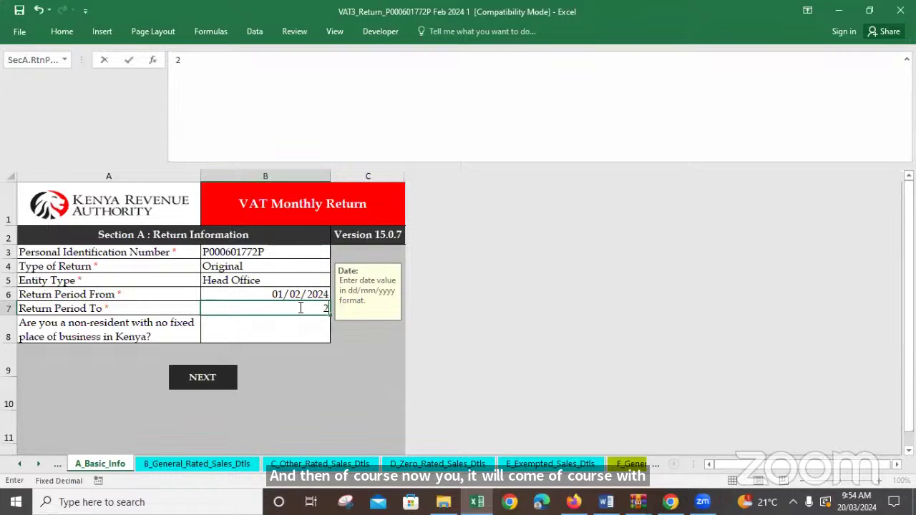
{"action": "type", "text": "9/"}
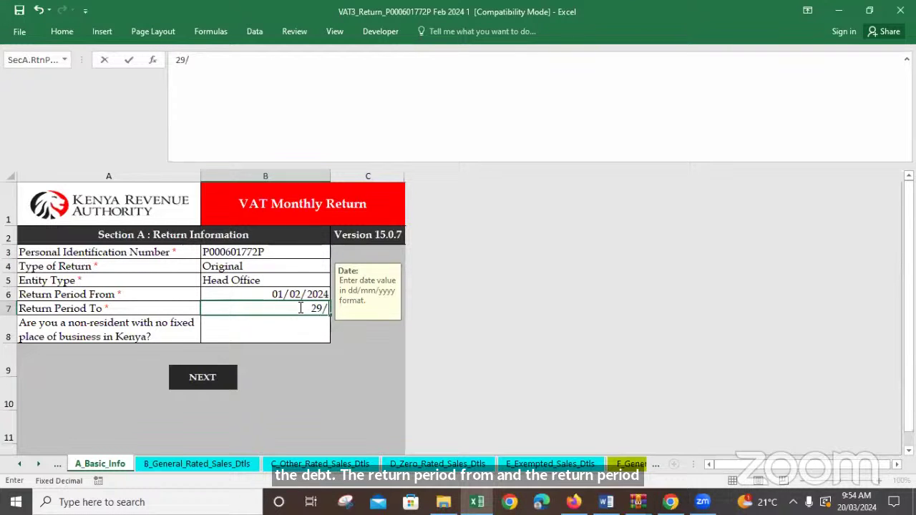
{"action": "type", "text": "02/2024"}
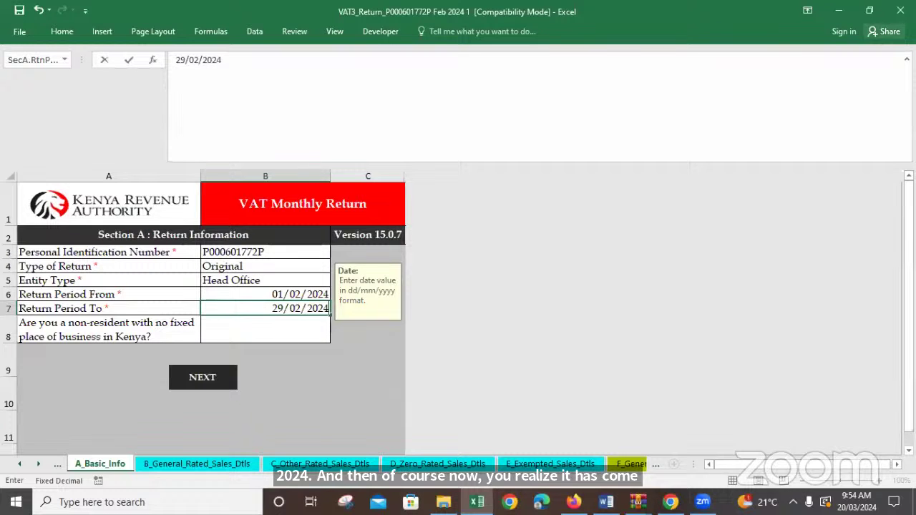
Close the February VAT3 return with its changes saved, accepting the compatibility notice, and go to the Desktop folder in File Explorer.
{"action": "left_click", "coordinate": [901, 10]}
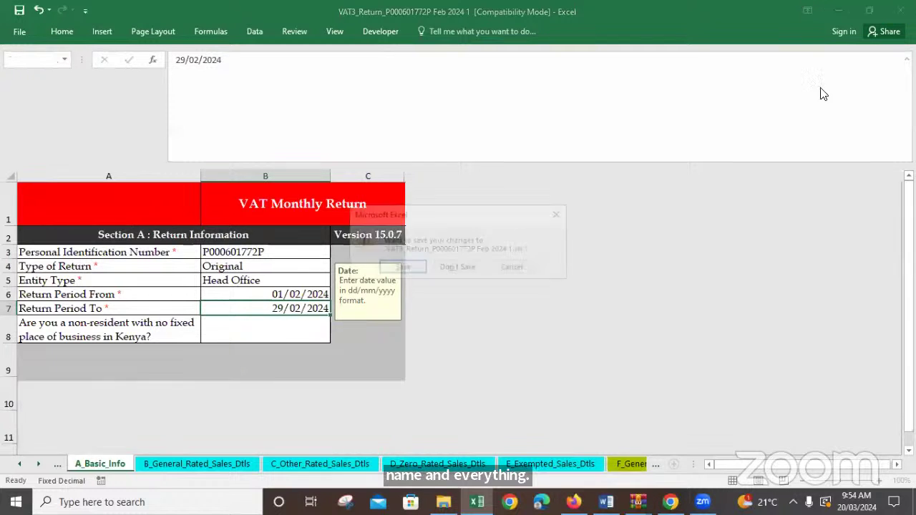
{"action": "left_click", "coordinate": [403, 267]}
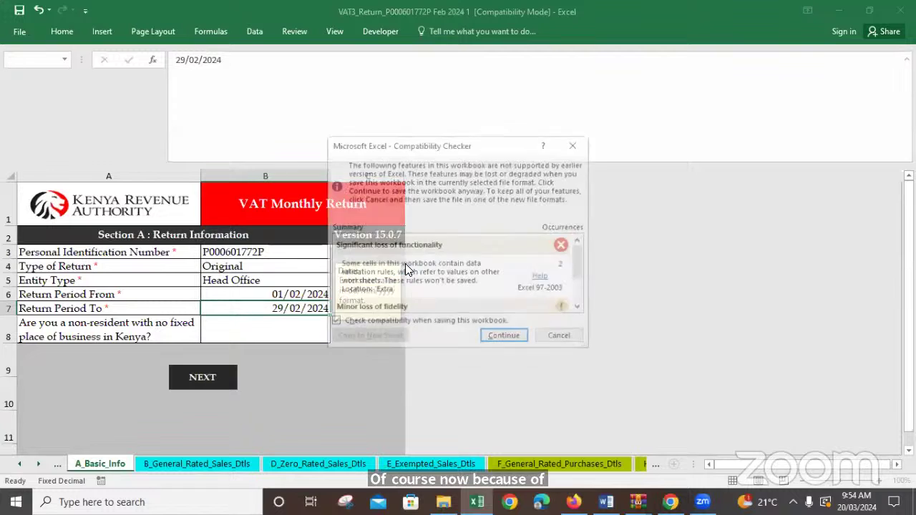
{"action": "left_click", "coordinate": [505, 338]}
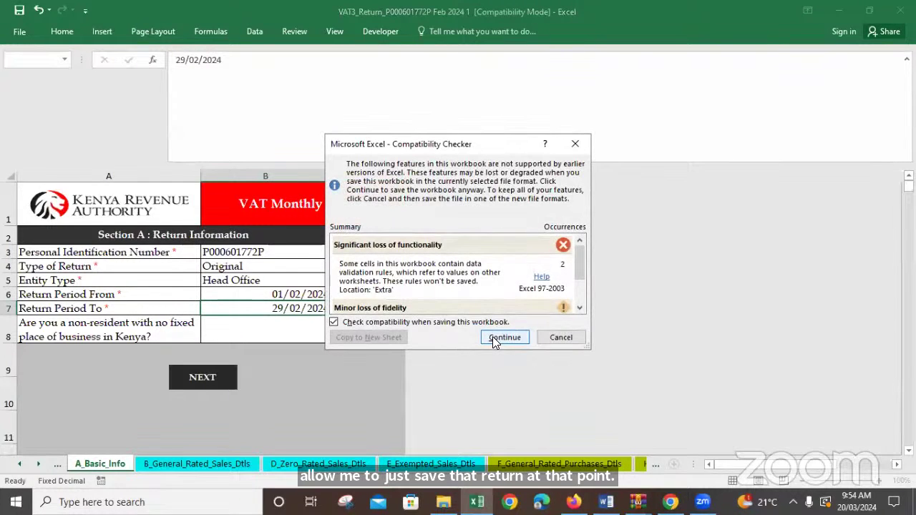
{"action": "left_click", "coordinate": [494, 337]}
{"action": "left_click", "coordinate": [443, 501]}
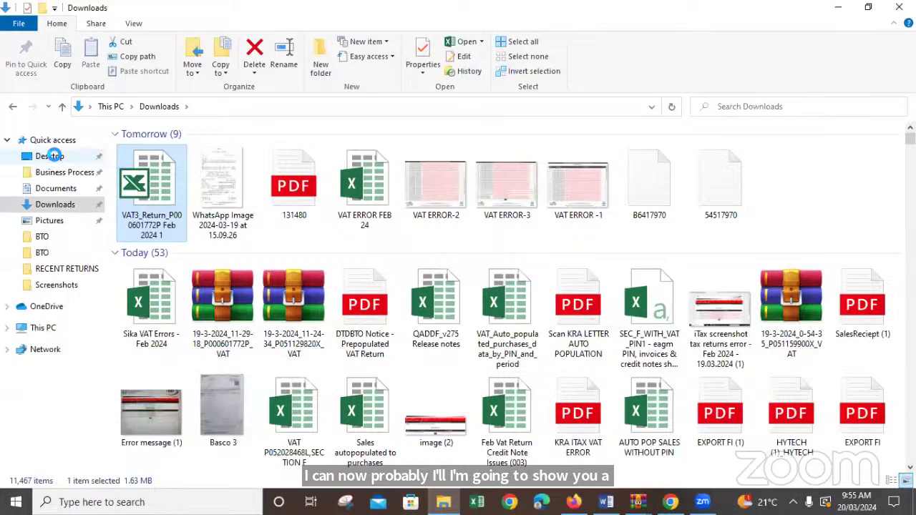
{"action": "left_click", "coordinate": [55, 156]}
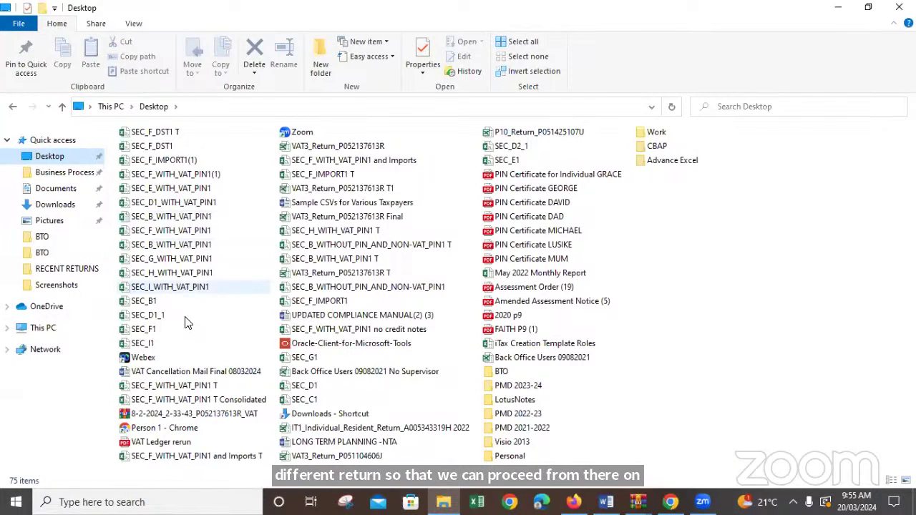
{"action": "double_click", "coordinate": [365, 188]}
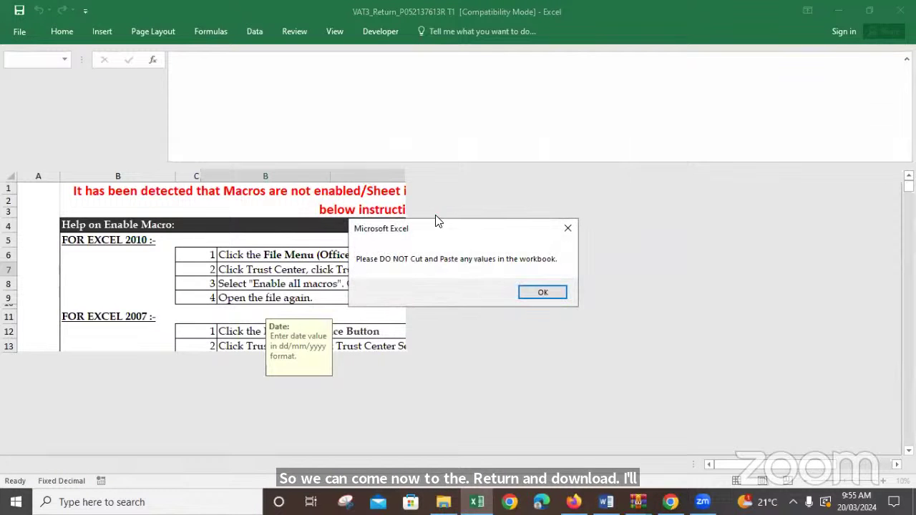
{"action": "left_click", "coordinate": [542, 294]}
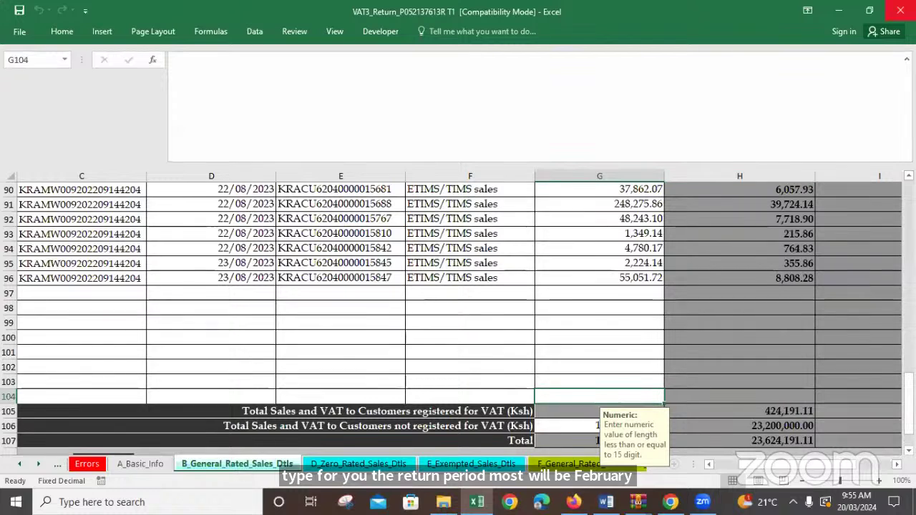
{"action": "left_click", "coordinate": [900, 10]}
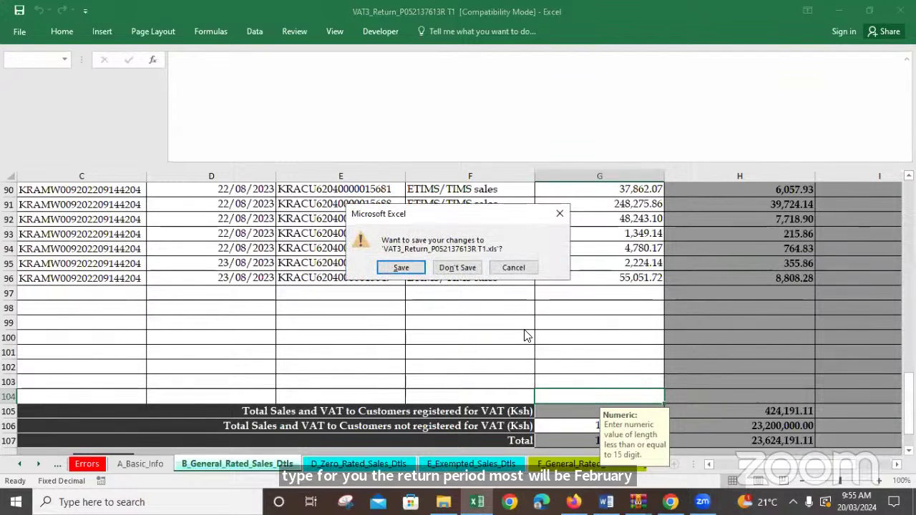
{"action": "left_click", "coordinate": [464, 268]}
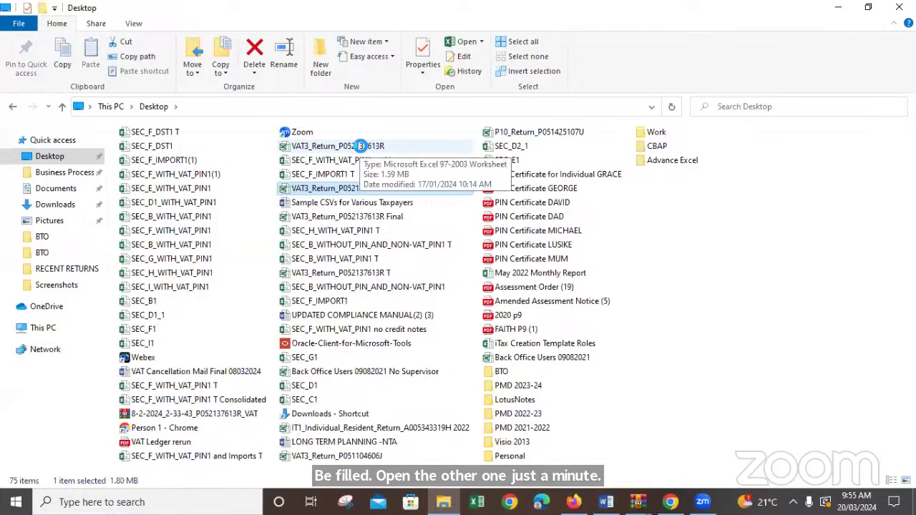
Open the Desktop VAT3 return with no suffix after its PIN, acknowledge the cut-and-paste notice and set Return Period To to 31/08/2023.
{"action": "double_click", "coordinate": [360, 145]}
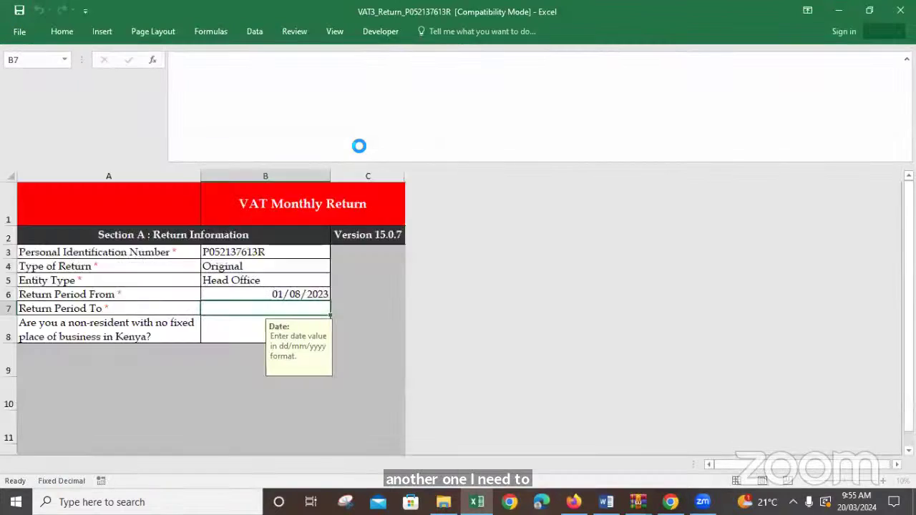
{"action": "left_click", "coordinate": [541, 292]}
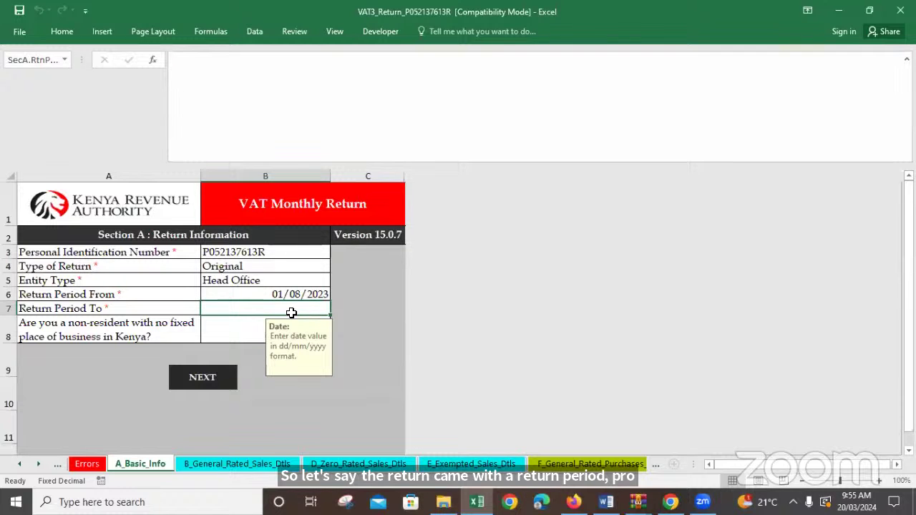
{"action": "type", "text": "31/0"}
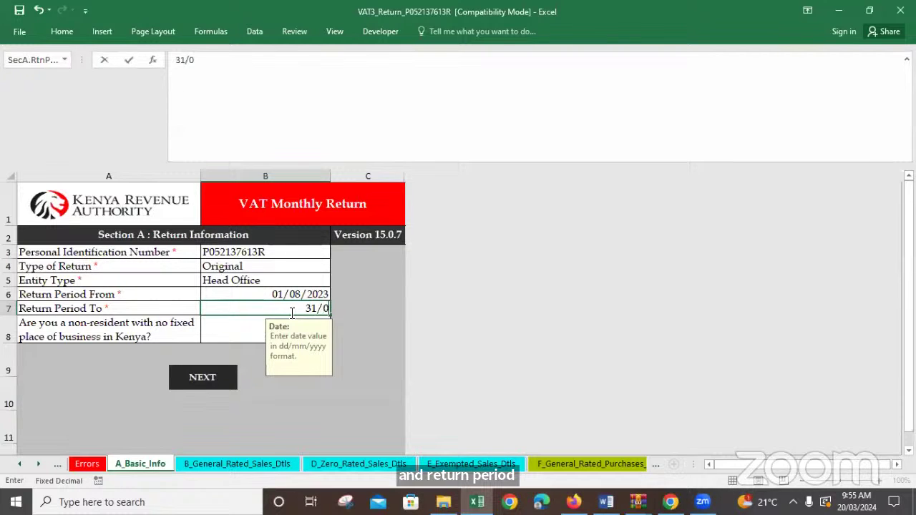
{"action": "type", "text": "8/202"}
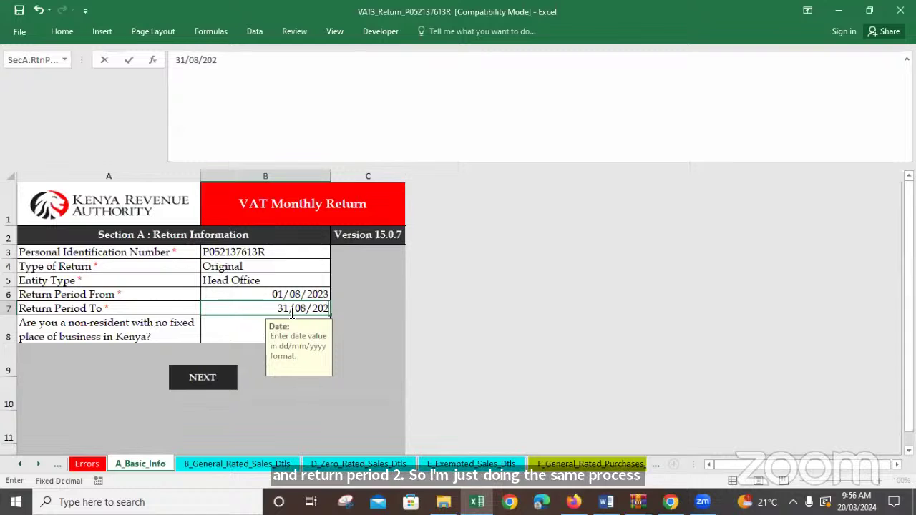
{"action": "type", "text": "3"}
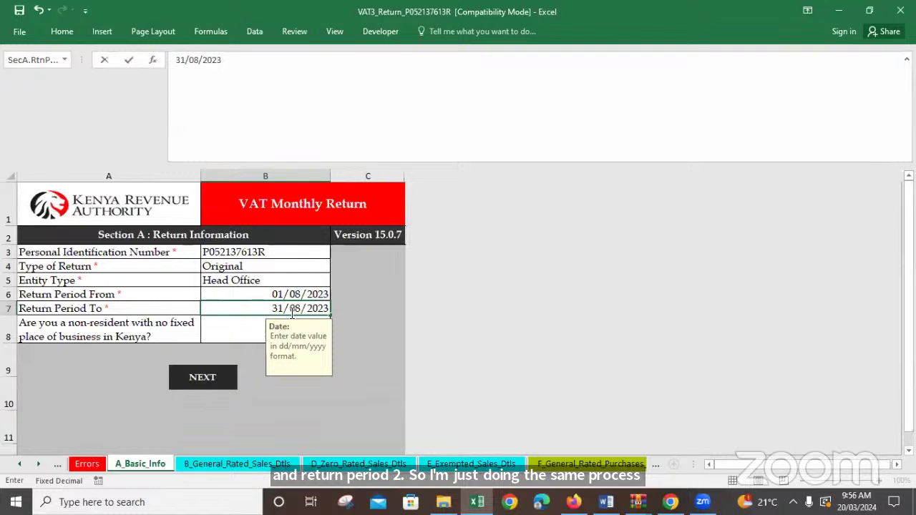
{"action": "left_click_drag", "start_coordinate": [313, 344], "coordinate": [580, 392]}
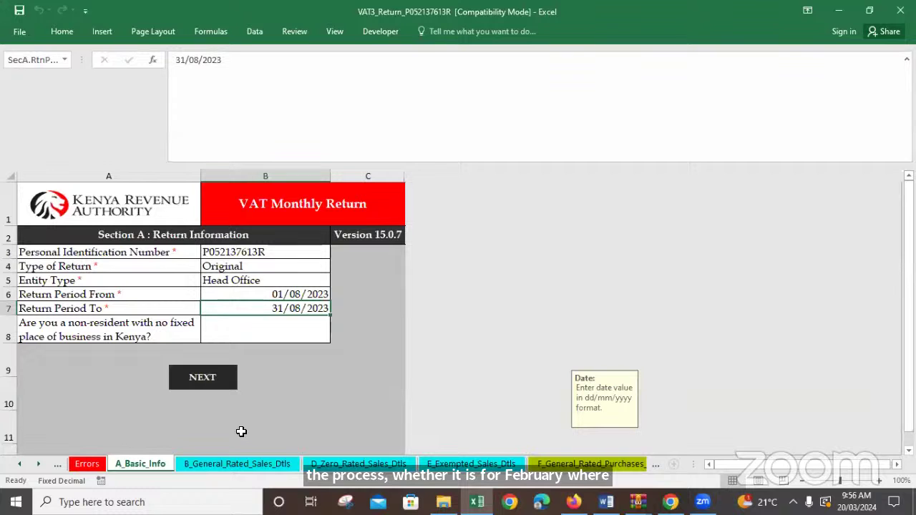
Review the totals for customers not registered for VAT in the general rated, zero rated and exempted sales sheets.
{"action": "left_click", "coordinate": [226, 465]}
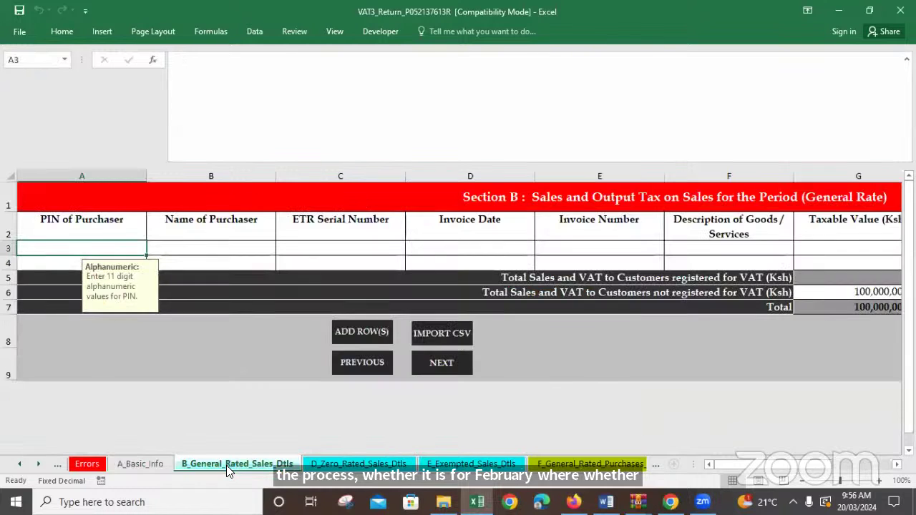
{"action": "left_click", "coordinate": [139, 466]}
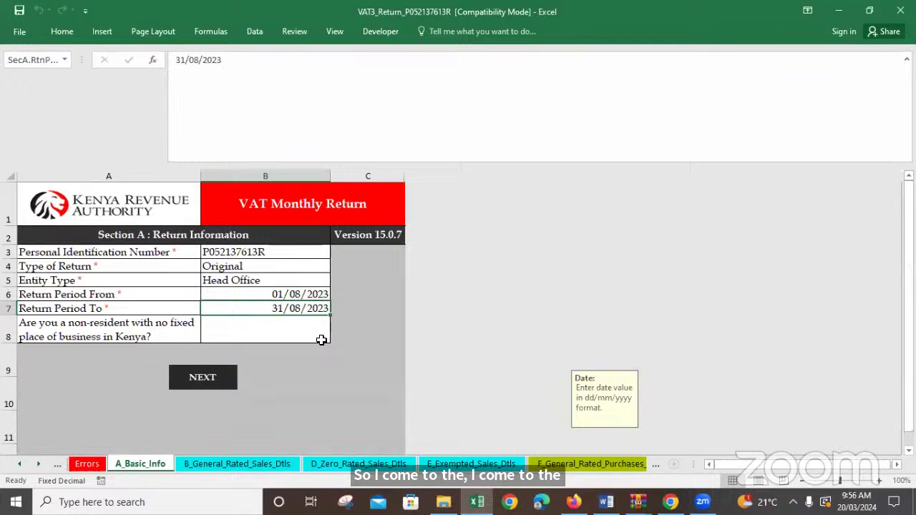
{"action": "left_click", "coordinate": [239, 464]}
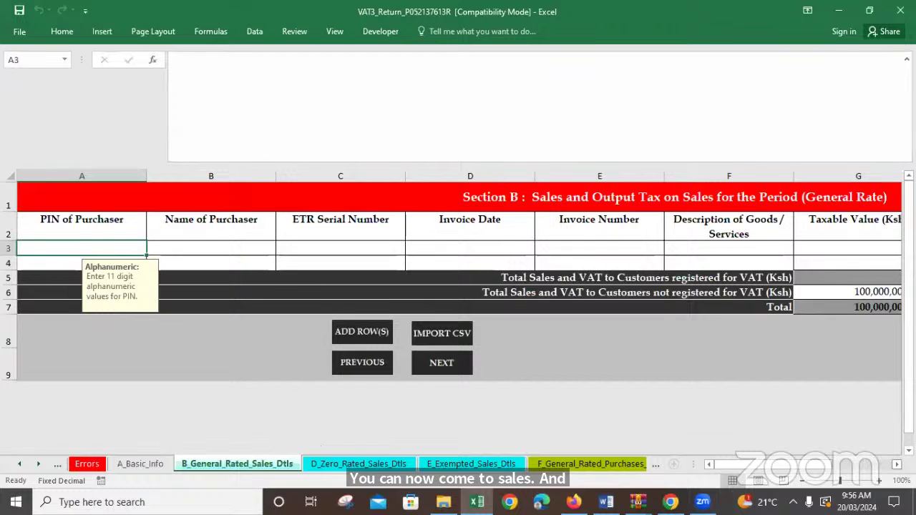
{"action": "scroll", "coordinate": [600, 292], "scroll_direction": "right", "scroll_amount": 2}
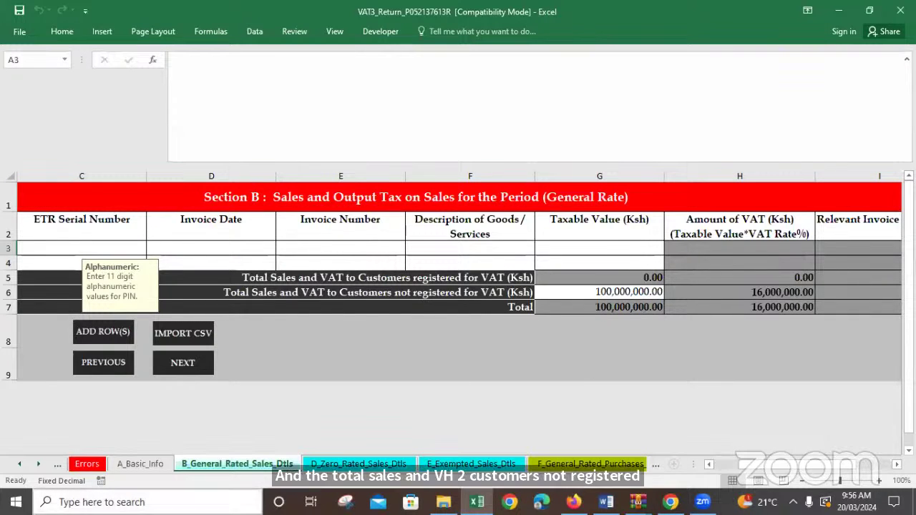
{"action": "left_click", "coordinate": [344, 464]}
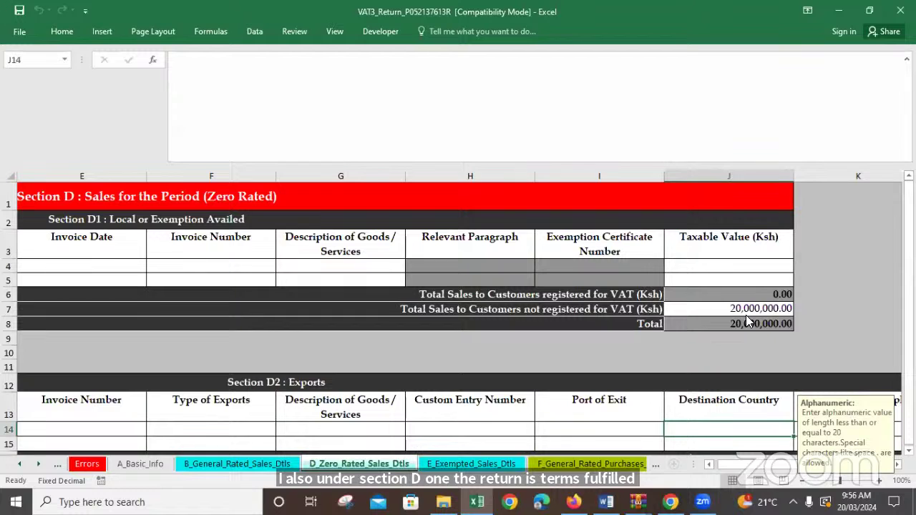
{"action": "left_click", "coordinate": [466, 462]}
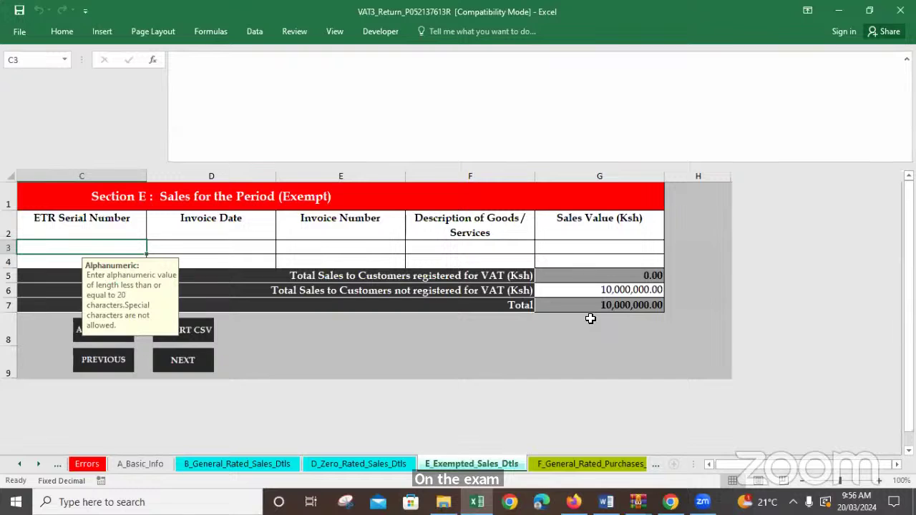
Look through the purchase sheets from Section F to Section I and the imported services sheet in Section J.
{"action": "left_click", "coordinate": [555, 465]}
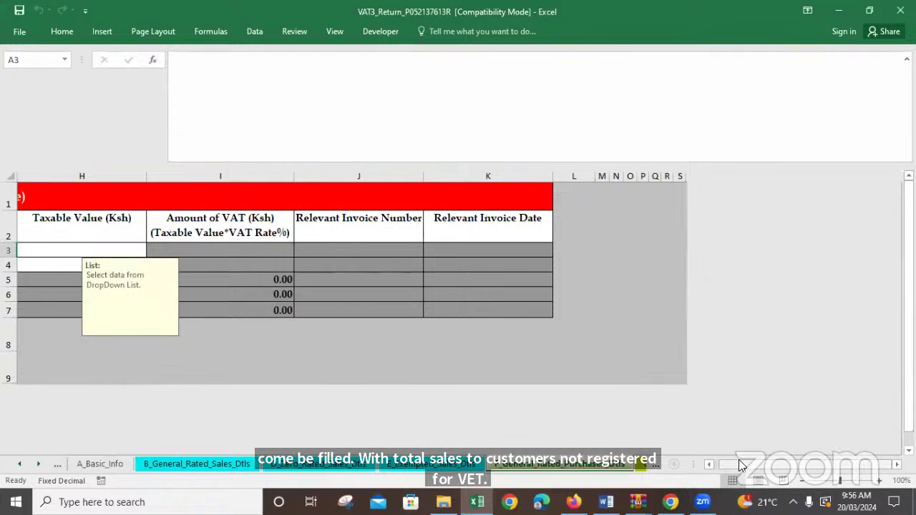
{"action": "left_click", "coordinate": [705, 465]}
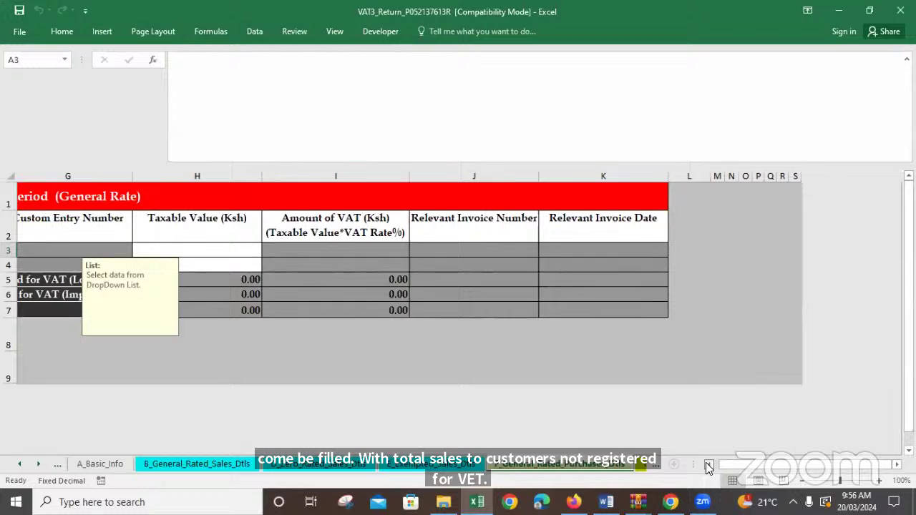
{"action": "left_click", "coordinate": [639, 465]}
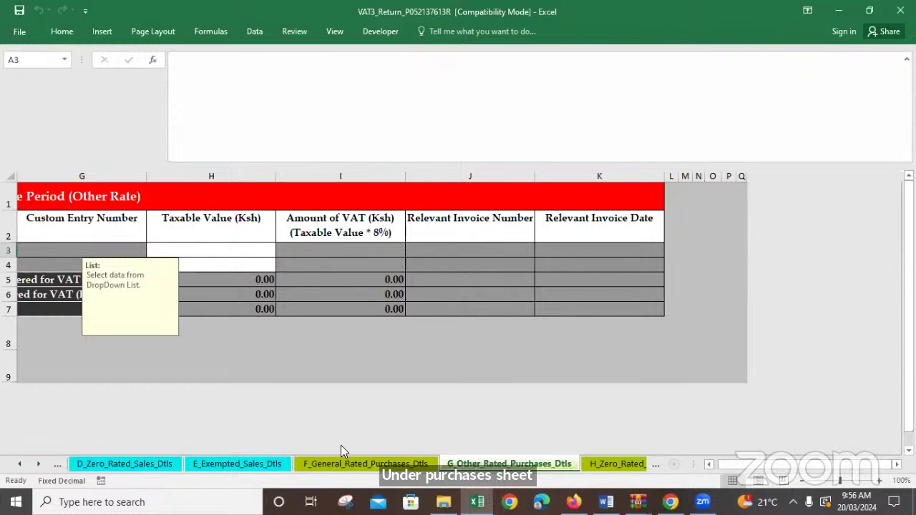
{"action": "left_click", "coordinate": [601, 464]}
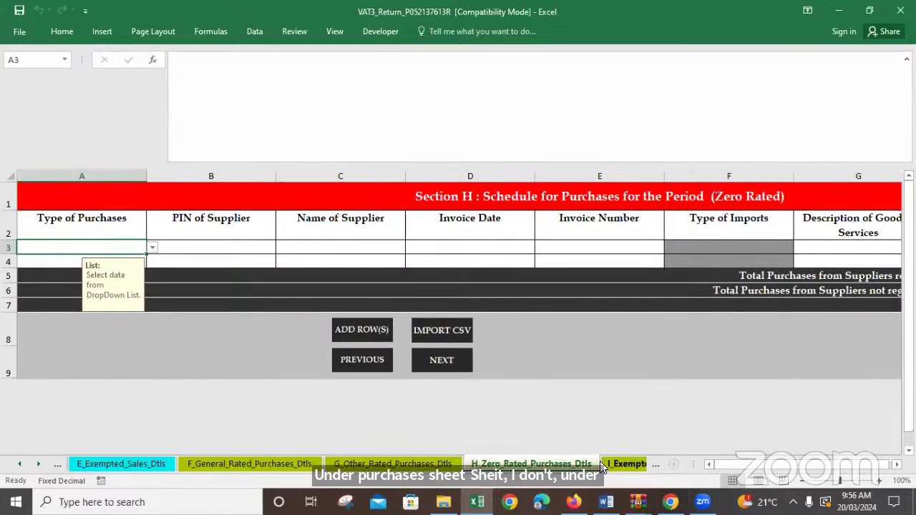
{"action": "left_click", "coordinate": [617, 463]}
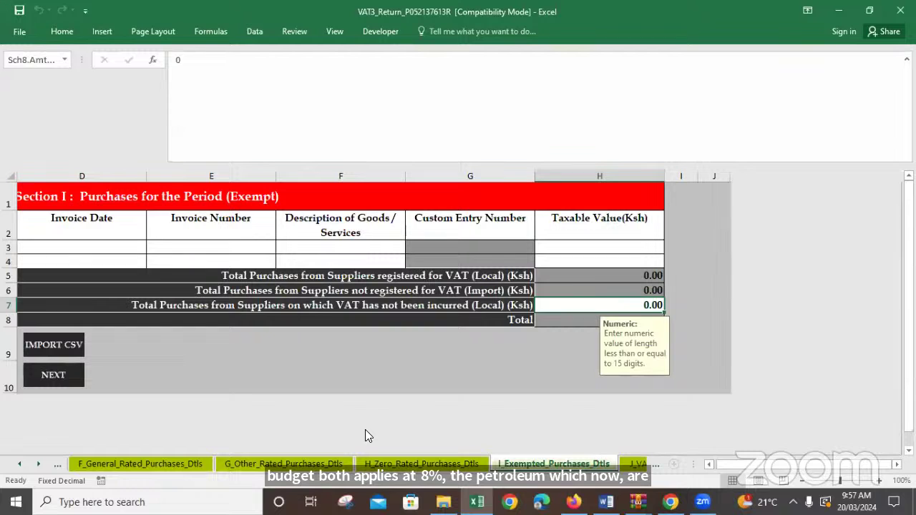
{"action": "left_click", "coordinate": [625, 469]}
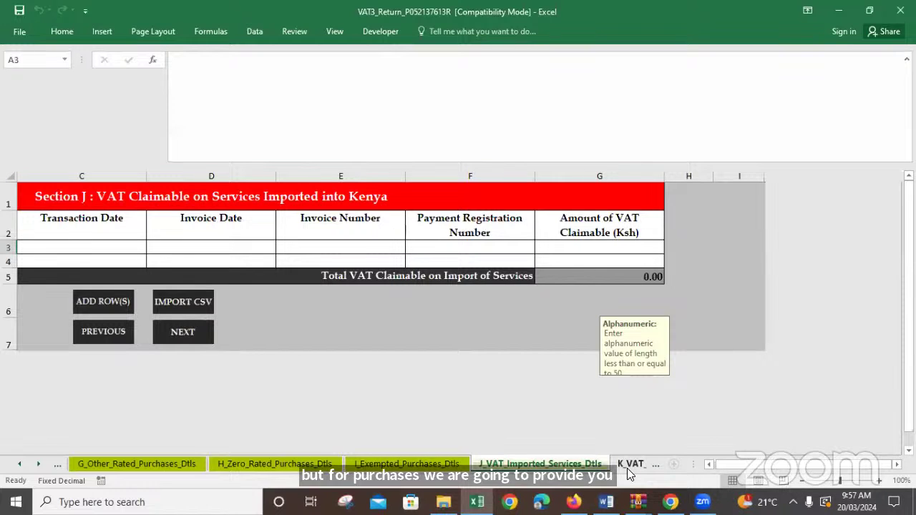
Check the VAT payment credits, the withholding credits and the sales and purchases summary in Sections K to N.
{"action": "left_click", "coordinate": [627, 468]}
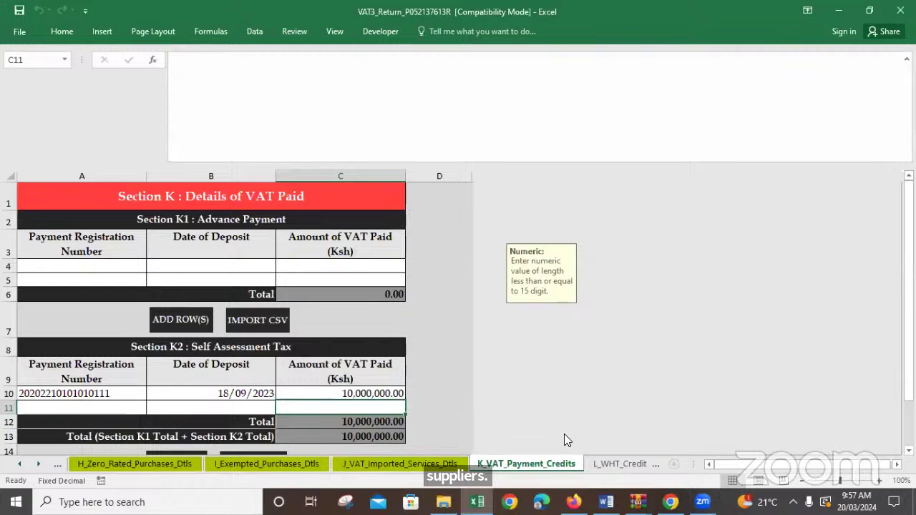
{"action": "left_click", "coordinate": [620, 465]}
{"action": "left_click", "coordinate": [611, 465]}
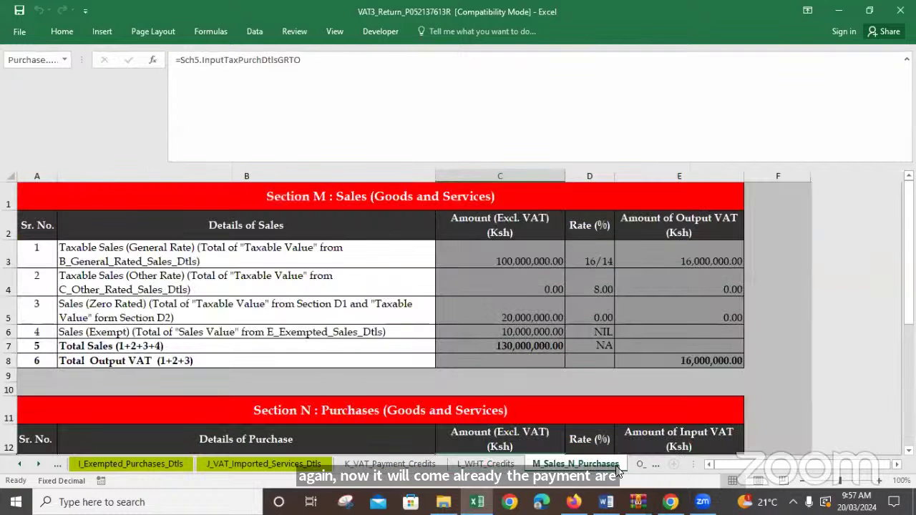
Examine the VAT due computation in Section O, from Output VAT to Net VAT Payable / Credit Carried Forward.
{"action": "left_click", "coordinate": [637, 463]}
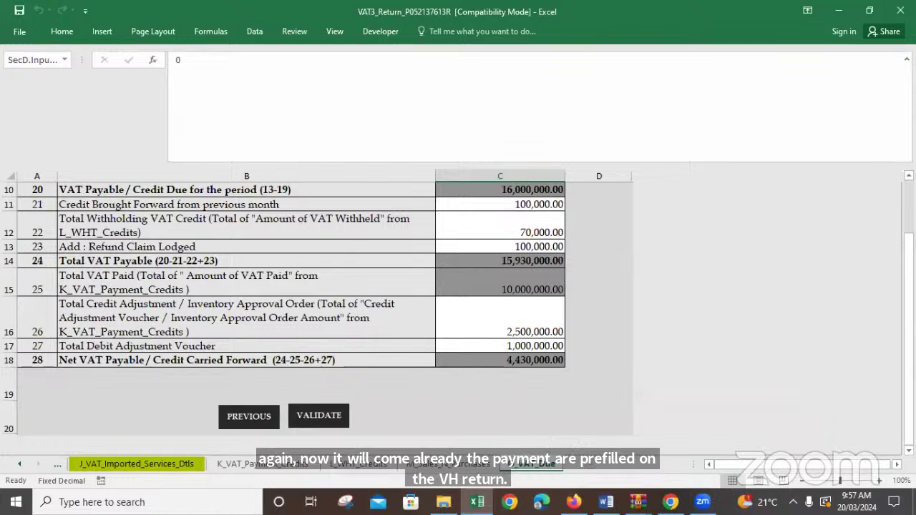
{"action": "scroll", "coordinate": [909, 175], "scroll_direction": "up", "scroll_amount": 2}
{"action": "scroll", "coordinate": [566, 279], "scroll_direction": "up", "scroll_amount": 1}
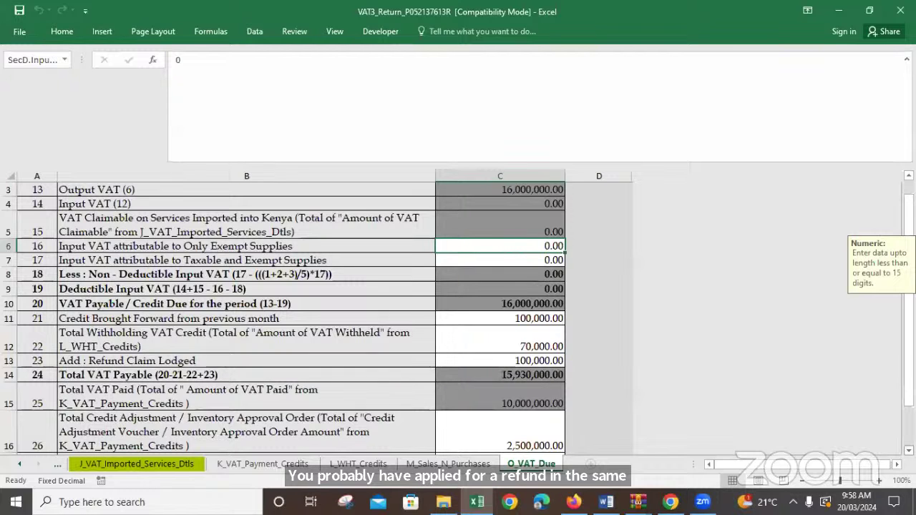
{"action": "scroll", "coordinate": [515, 411], "scroll_direction": "down", "scroll_amount": 2}
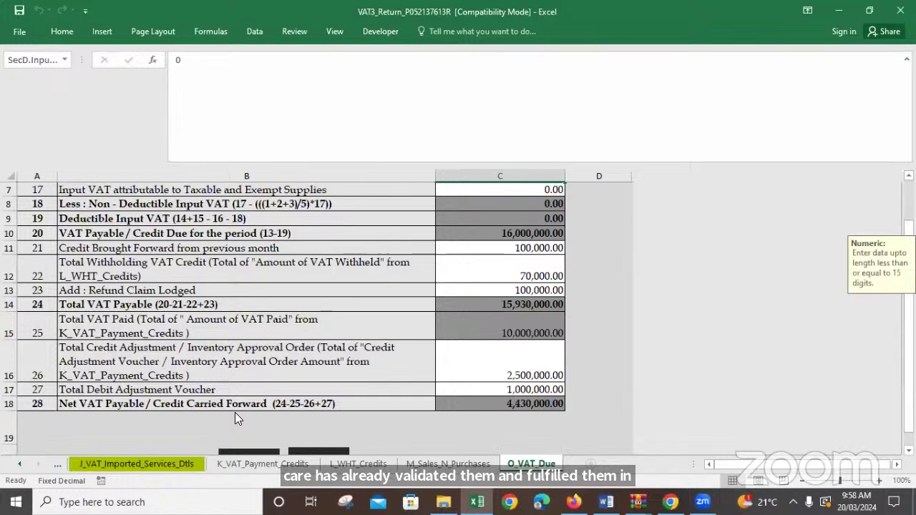
Switch to WinRAR and view the downloaded VAT archive, followed by the section CSV files in csv.zip.
{"action": "left_click", "coordinate": [638, 502]}
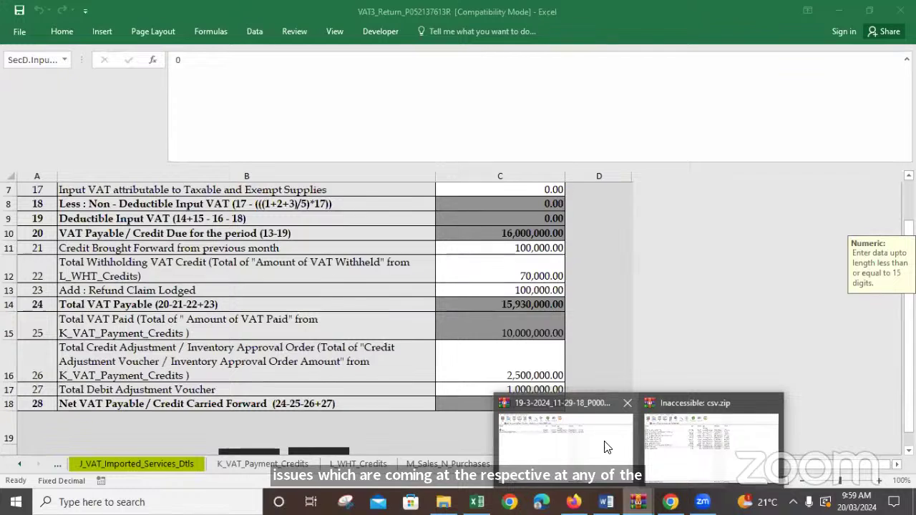
{"action": "left_click", "coordinate": [571, 445]}
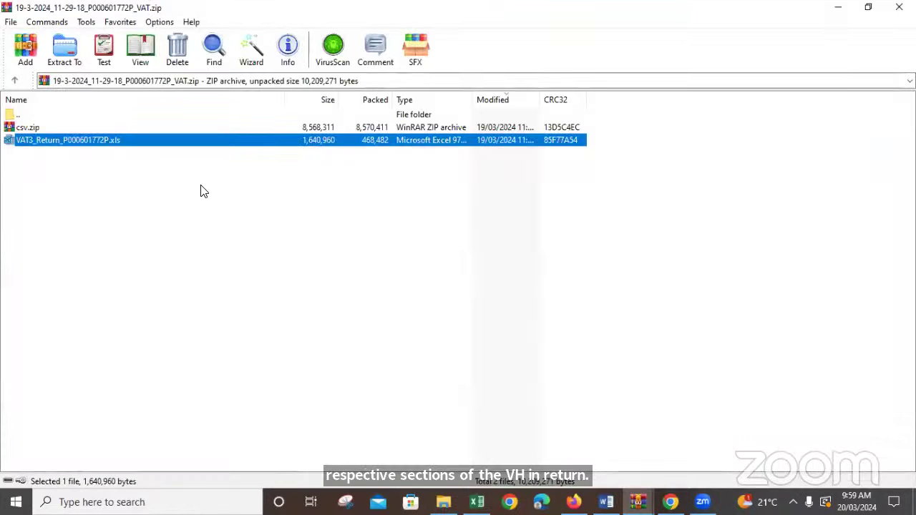
{"action": "left_click", "coordinate": [638, 501]}
{"action": "left_click", "coordinate": [713, 461]}
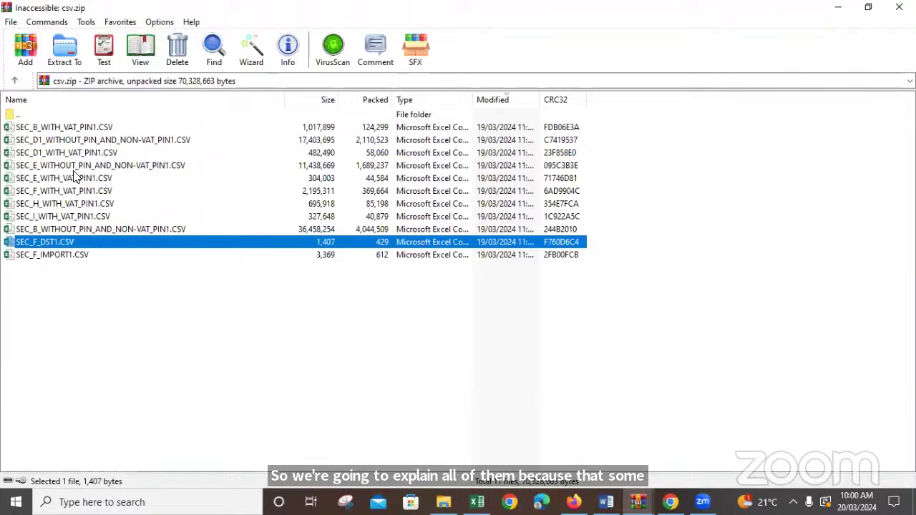
Select SEC_B_WITHOUT_PIN_AND_NON-VAT_PIN1.CSV in the archive, then switch to the Excel return and view its Section B general rated sales sheet.
{"action": "left_click", "coordinate": [71, 224]}
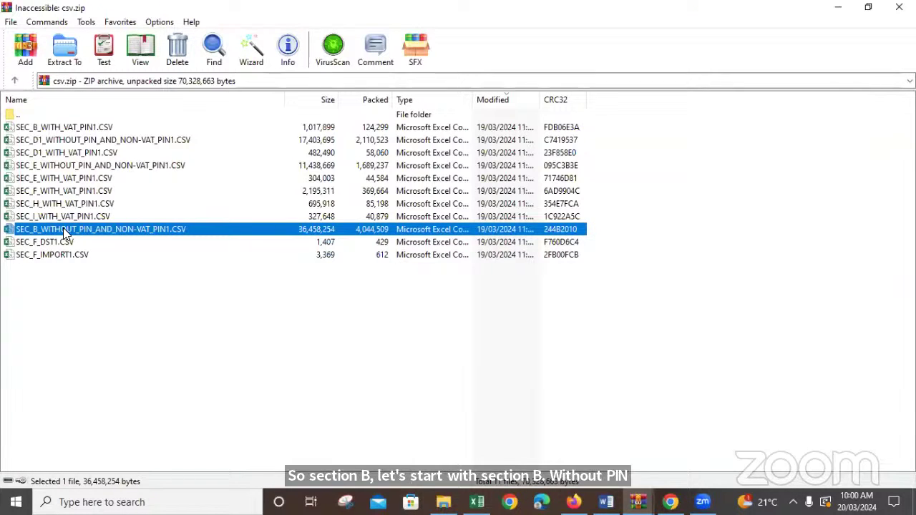
{"action": "double_click", "coordinate": [179, 231]}
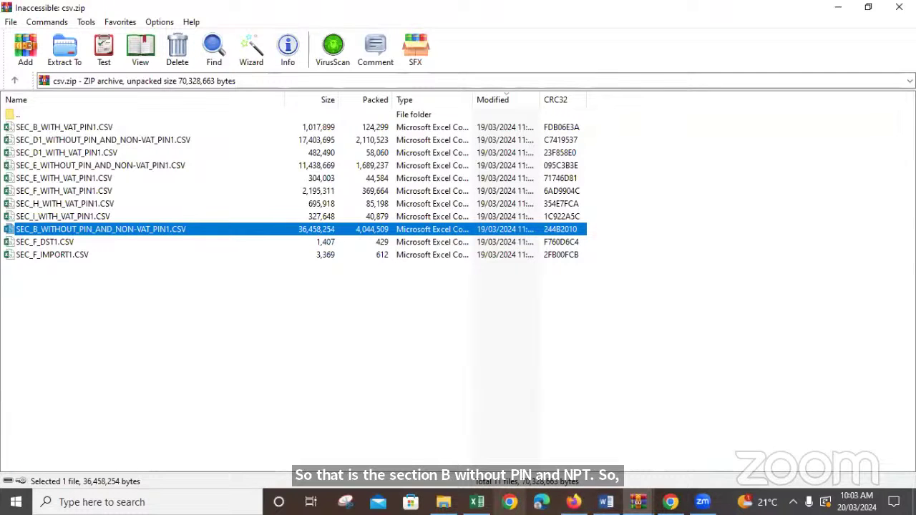
{"action": "left_click", "coordinate": [476, 501]}
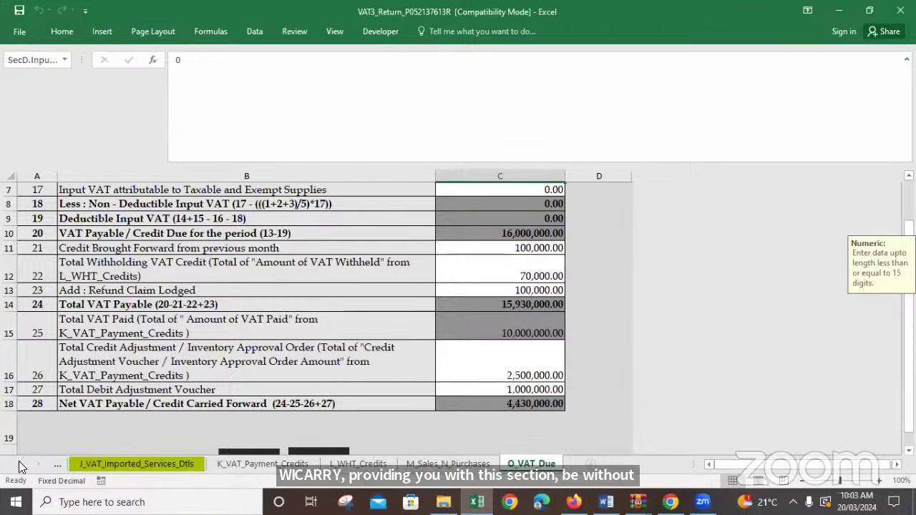
{"action": "left_click", "coordinate": [18, 464]}
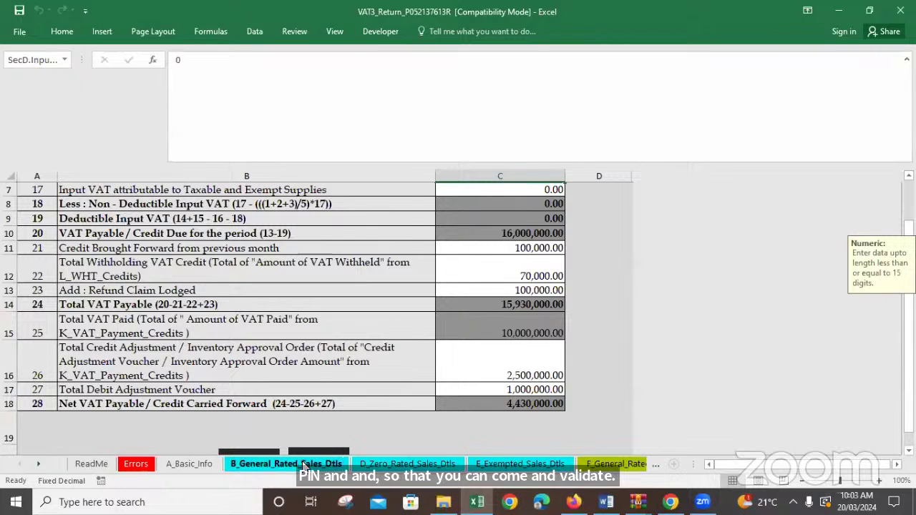
{"action": "left_click", "coordinate": [302, 464]}
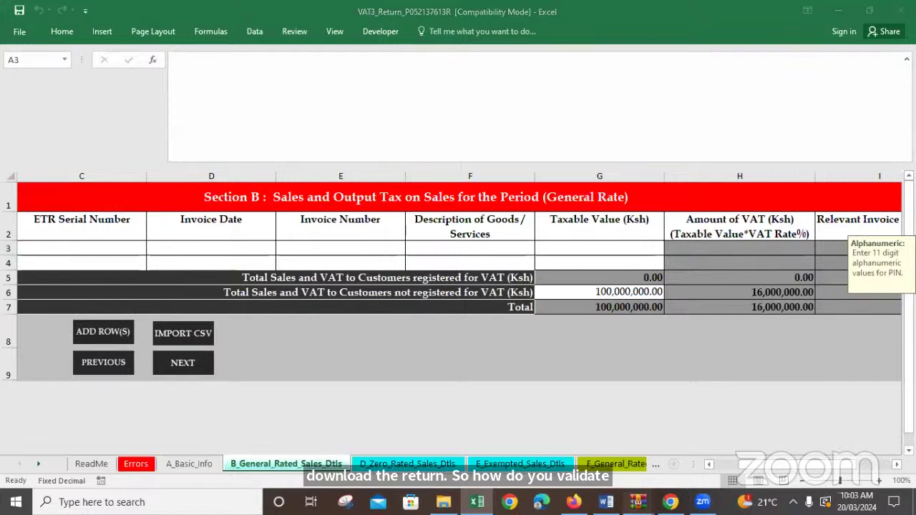
Switch back to WinRAR and select SEC_B_WITH_VAT_PIN1.CSV in csv.zip.
{"action": "mouse_move", "coordinate": [638, 502]}
{"action": "left_click", "coordinate": [690, 468]}
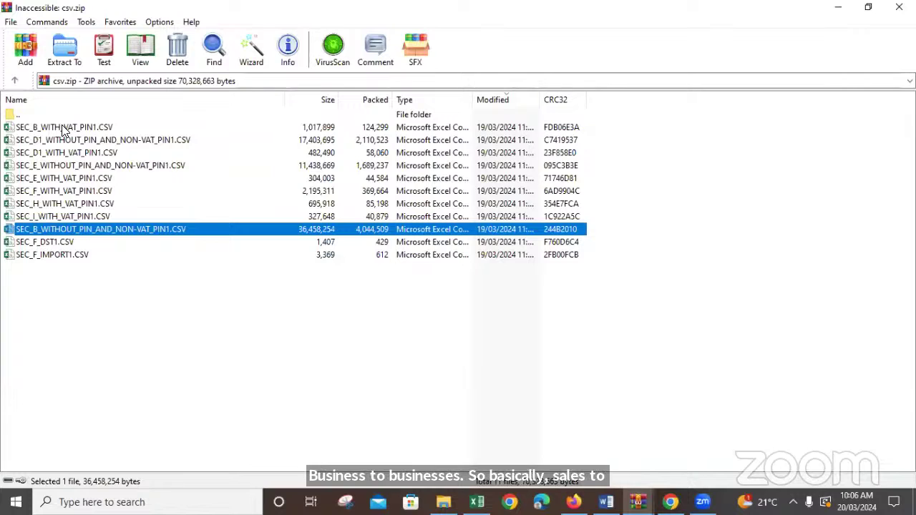
{"action": "left_click", "coordinate": [75, 127]}
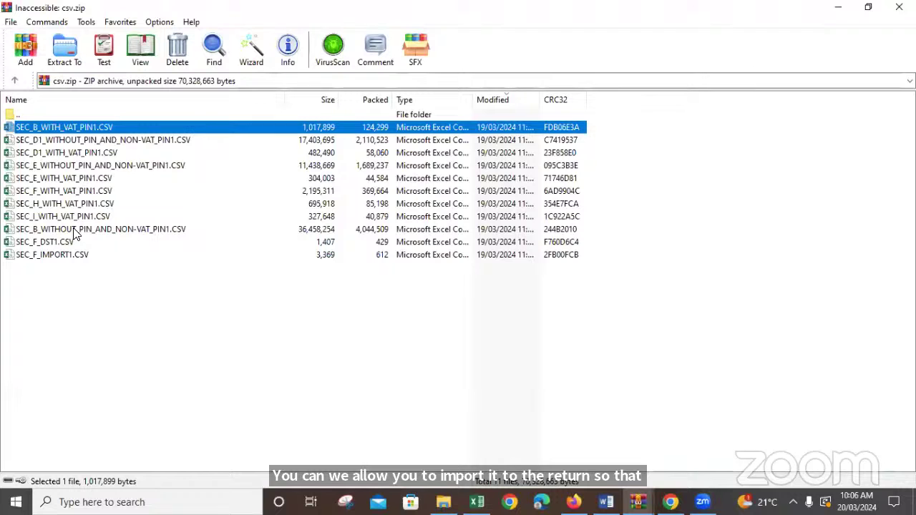
Switch to File Explorer, open SEC_B_WITHOUT_PIN_AND_NON-VAT_PIN1 T from the Desktop and fit columns D, E and F to their contents.
{"action": "left_click", "coordinate": [443, 502]}
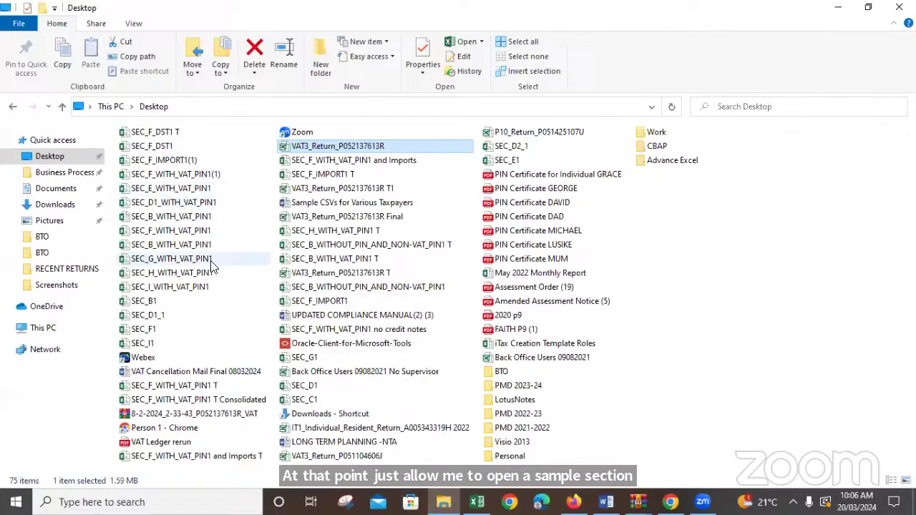
{"action": "double_click", "coordinate": [371, 244]}
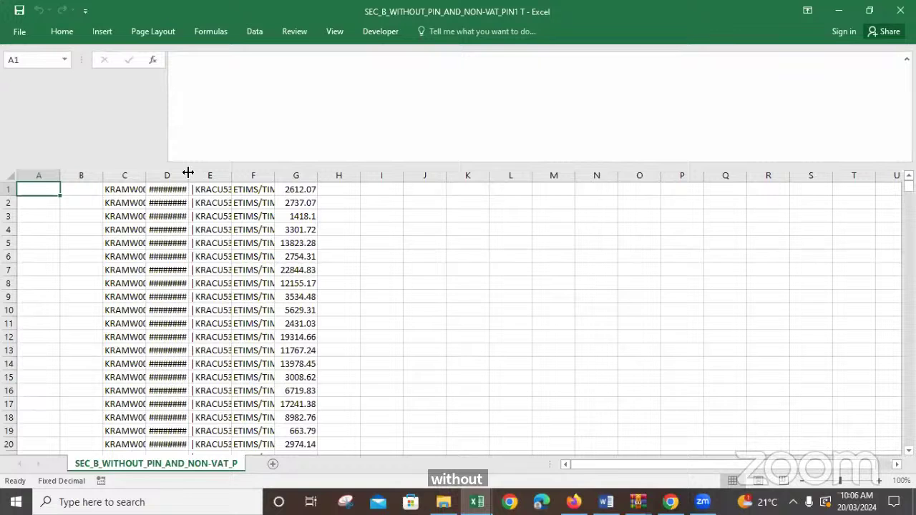
{"action": "double_click", "coordinate": [189, 174]}
{"action": "left_click_drag", "start_coordinate": [239, 175], "coordinate": [239, 174]}
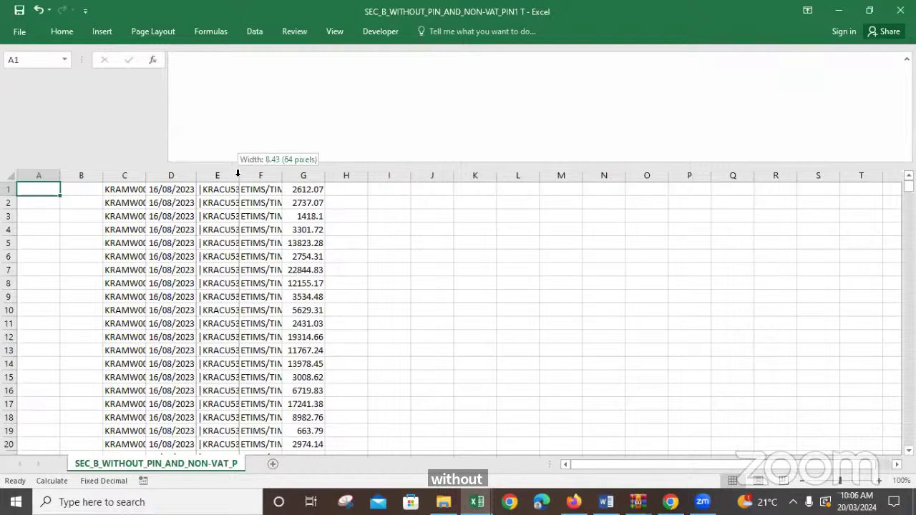
{"action": "double_click", "coordinate": [239, 174]}
{"action": "double_click", "coordinate": [352, 175]}
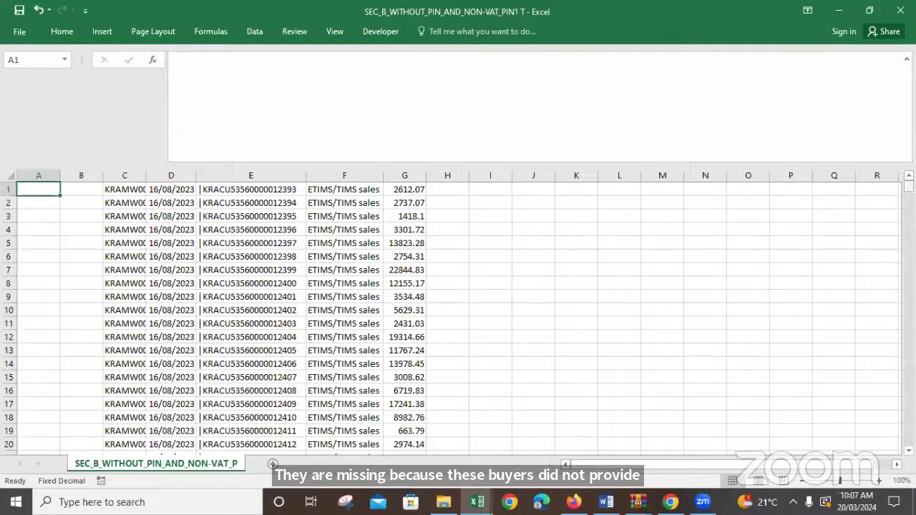
Review the sales rows, including the negative amount in G33 and the whole of column G, and close the CSV without saving.
{"action": "right_click", "coordinate": [908, 184]}
{"action": "left_click", "coordinate": [845, 226]}
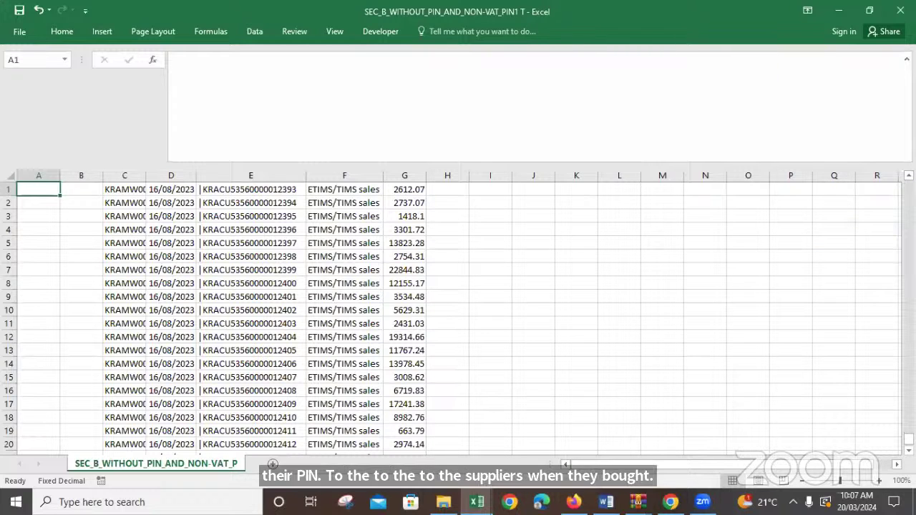
{"action": "left_click_drag", "start_coordinate": [908, 450], "coordinate": [908, 450]}
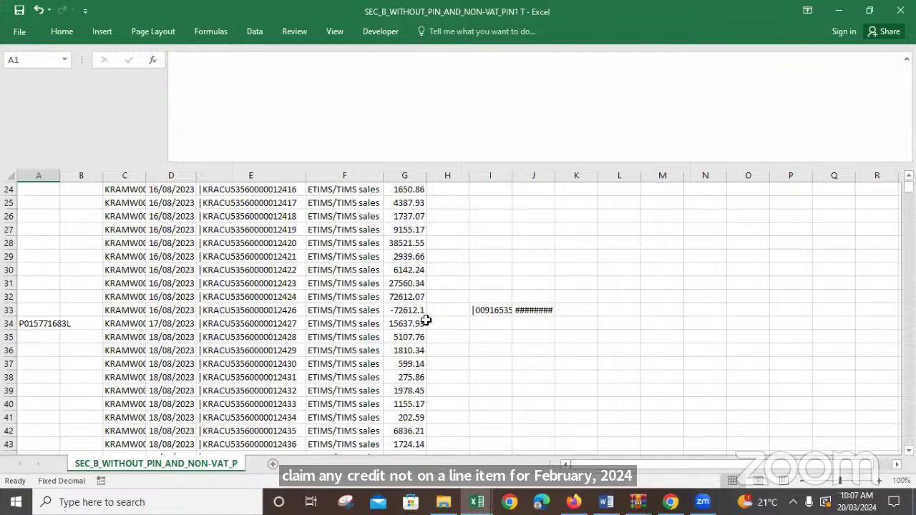
{"action": "left_click", "coordinate": [397, 313]}
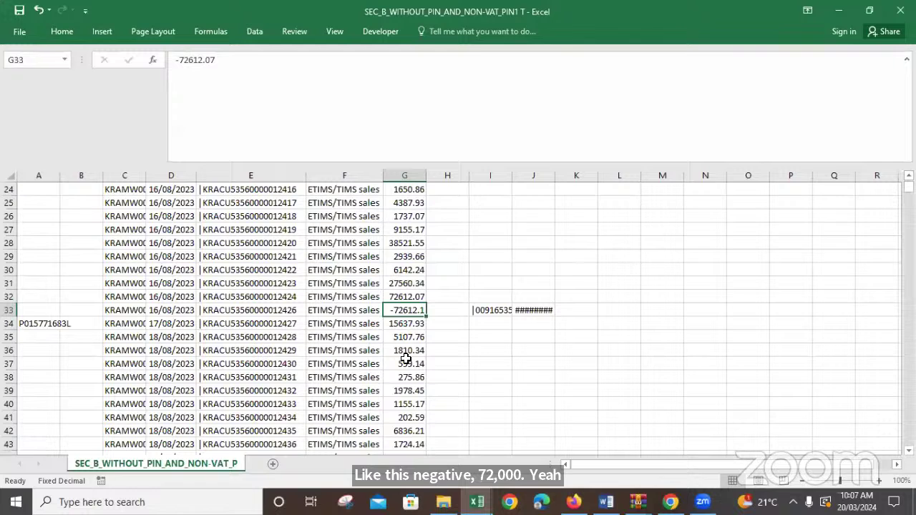
{"action": "left_click", "coordinate": [409, 174]}
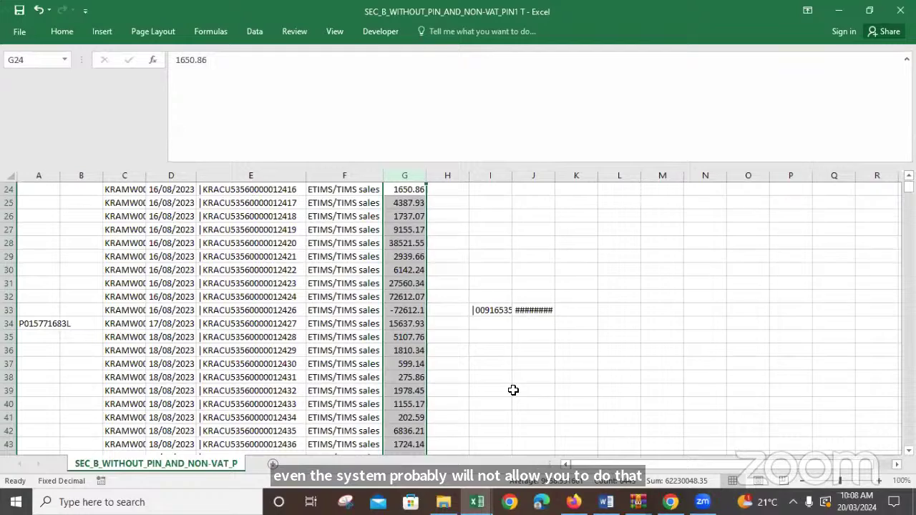
{"action": "left_click_drag", "start_coordinate": [909, 188], "coordinate": [908, 352]}
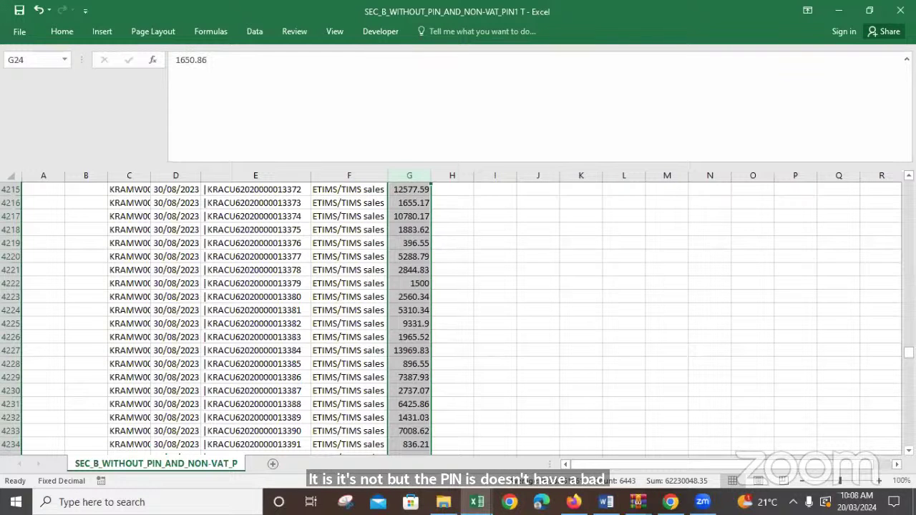
{"action": "left_click", "coordinate": [901, 10]}
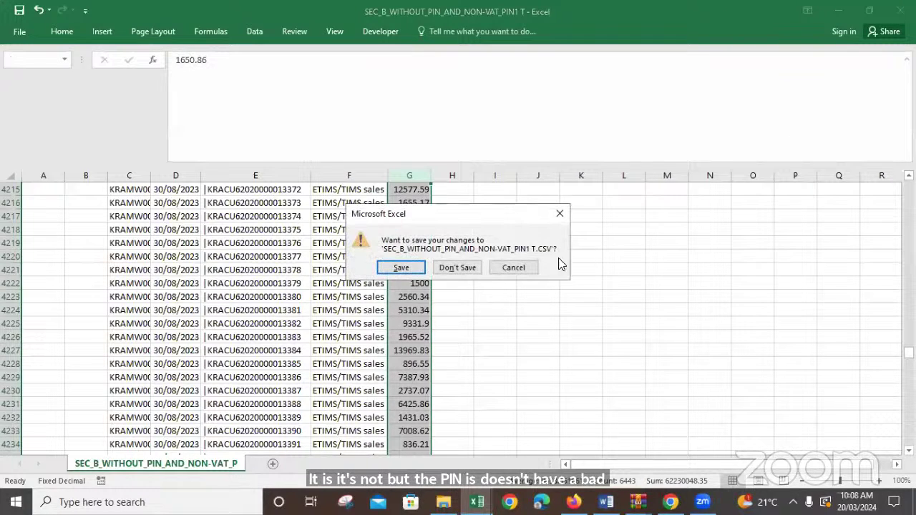
{"action": "left_click", "coordinate": [457, 267]}
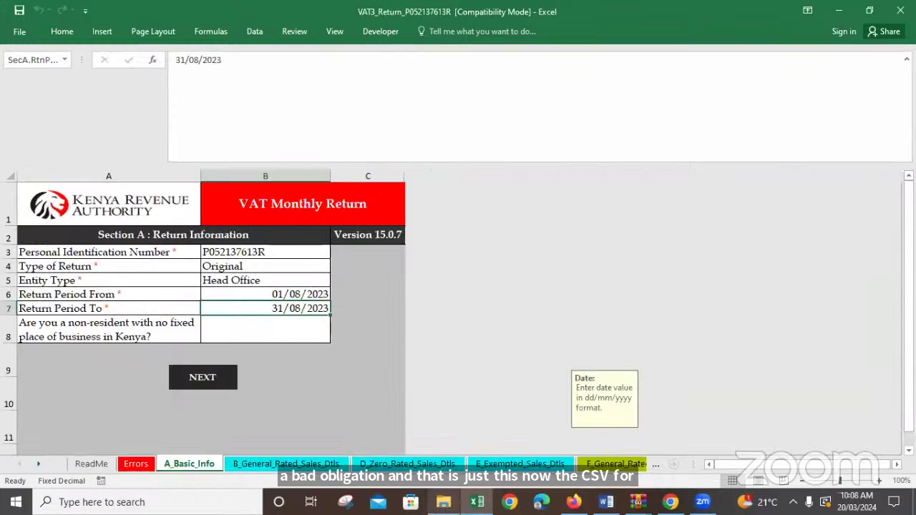
Open SEC_B_WITH_VAT_PIN1 T from the Desktop folder and fit columns A to E to their contents.
{"action": "left_click", "coordinate": [444, 501]}
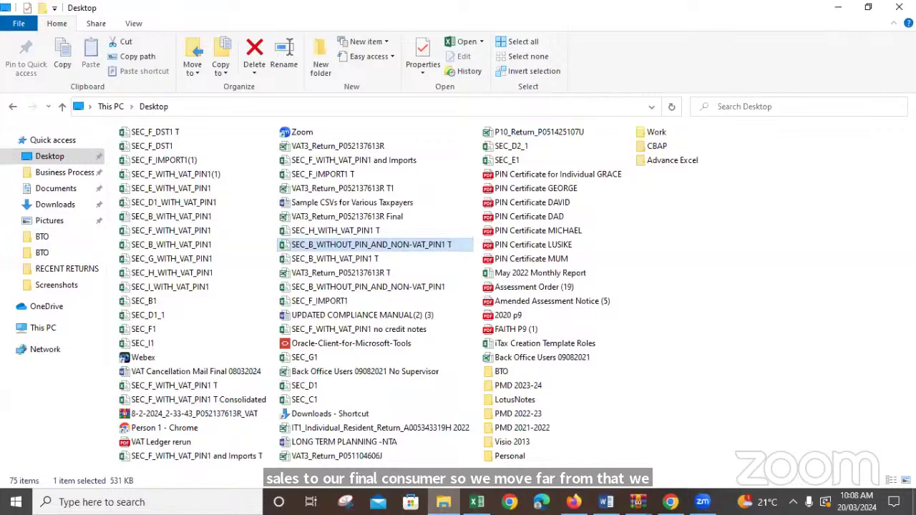
{"action": "left_click", "coordinate": [337, 259]}
{"action": "double_click", "coordinate": [336, 259]}
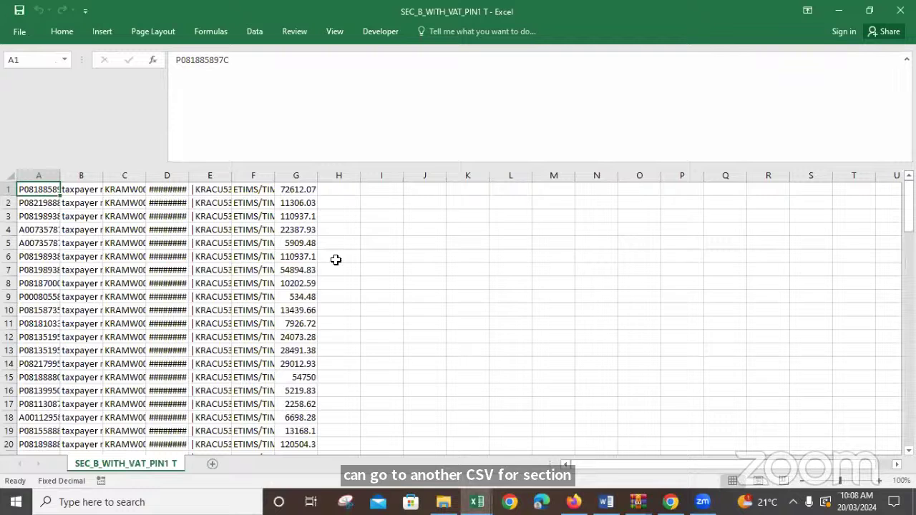
{"action": "double_click", "coordinate": [144, 173]}
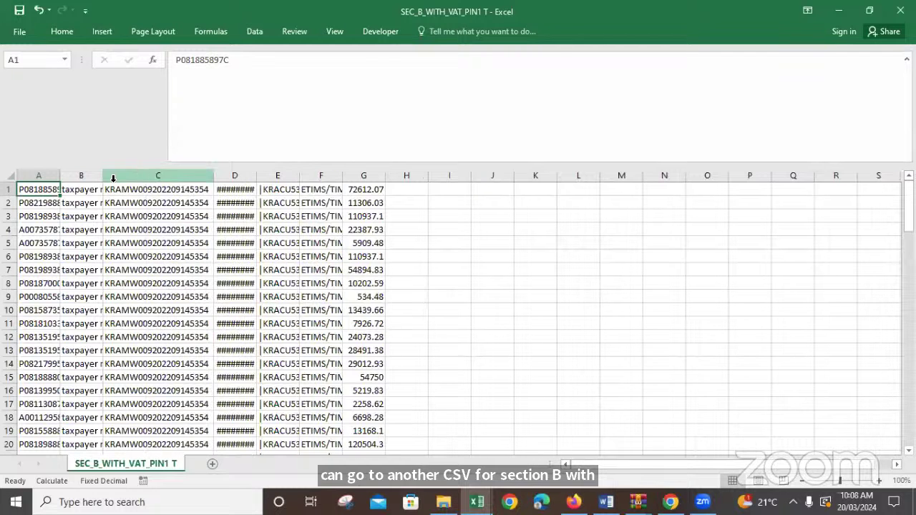
{"action": "left_click", "coordinate": [101, 181]}
{"action": "double_click", "coordinate": [101, 180]}
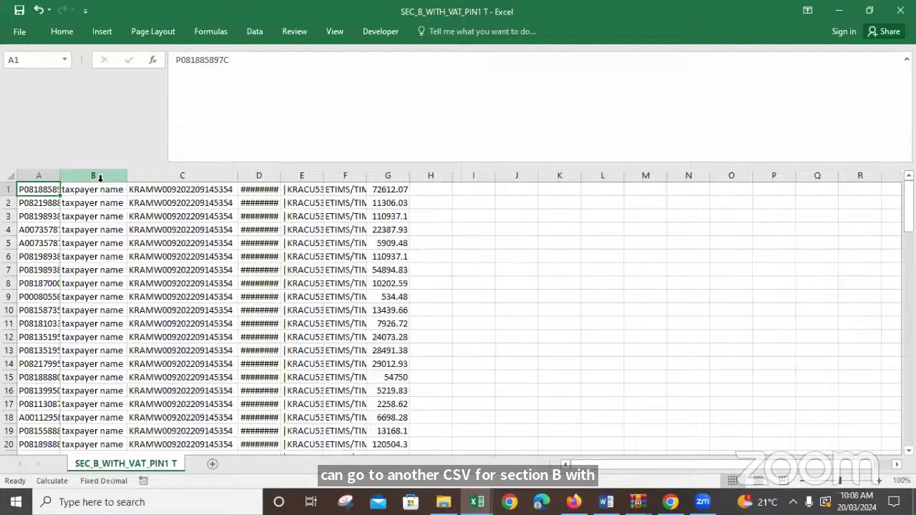
{"action": "double_click", "coordinate": [60, 176]}
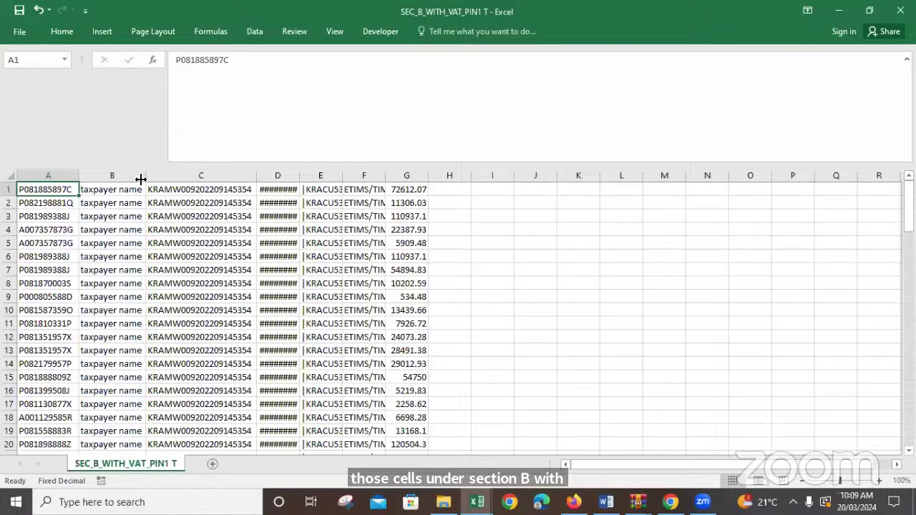
{"action": "double_click", "coordinate": [299, 176]}
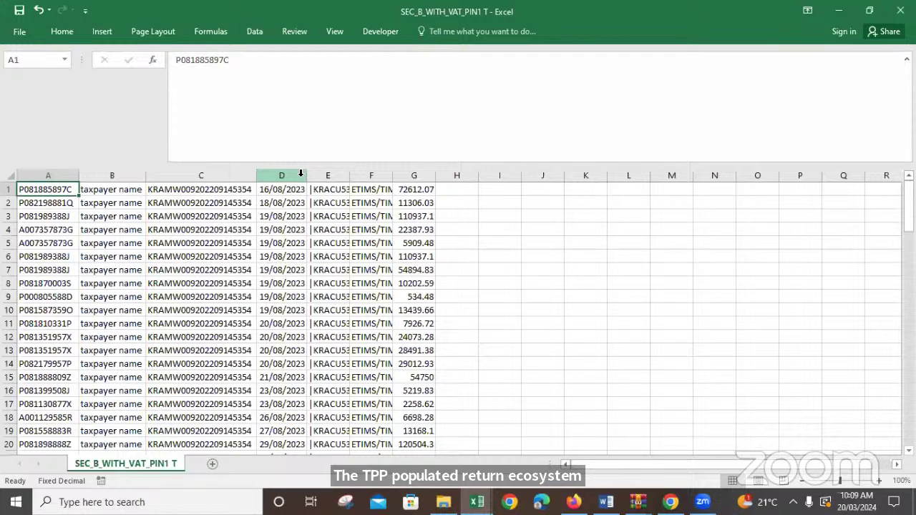
{"action": "double_click", "coordinate": [350, 174]}
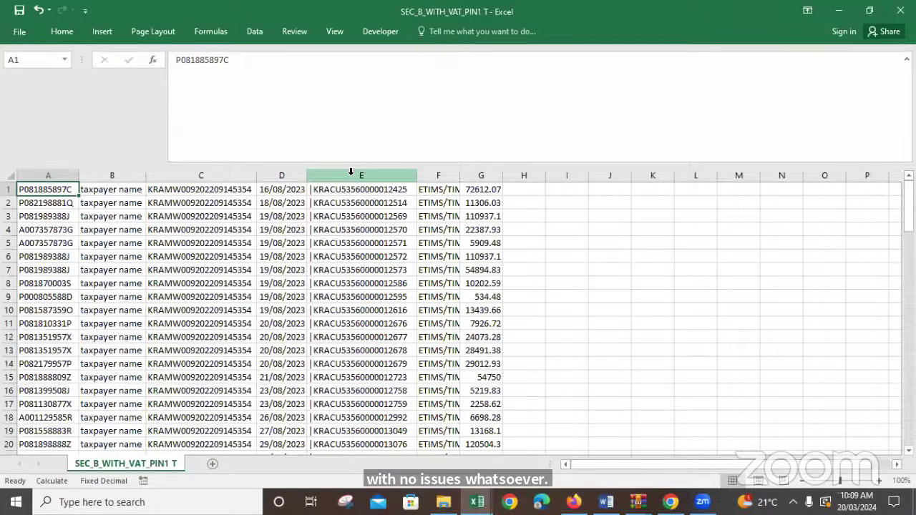
Examine the buyer PIN, ETR serial number and invoice number columns, and read through the sales rows to about row 102.
{"action": "left_click", "coordinate": [53, 217]}
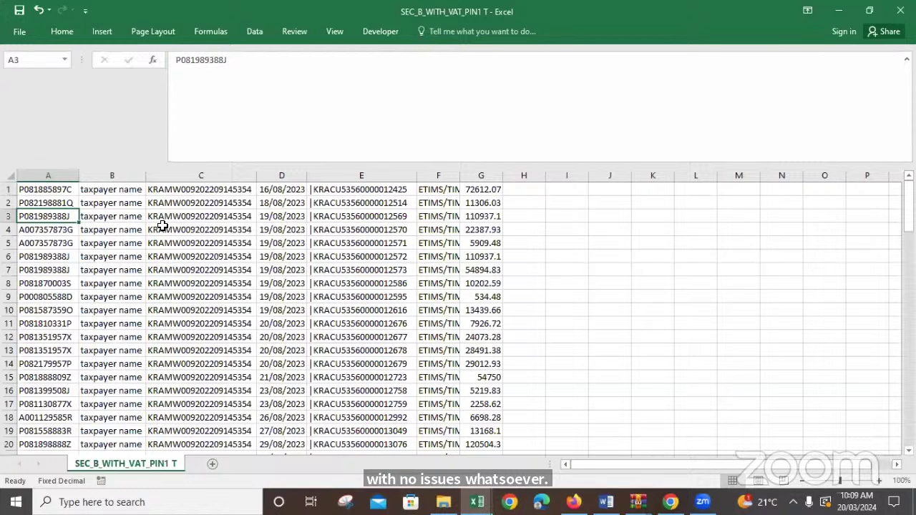
{"action": "left_click", "coordinate": [215, 233]}
{"action": "left_click", "coordinate": [375, 227]}
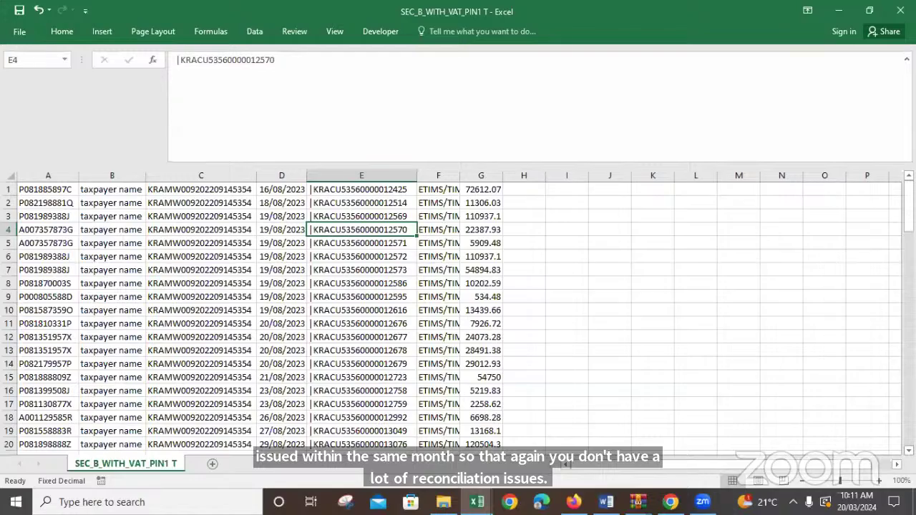
{"action": "left_click", "coordinate": [908, 451]}
{"action": "scroll", "coordinate": [458, 319], "scroll_direction": "down", "scroll_amount": 5}
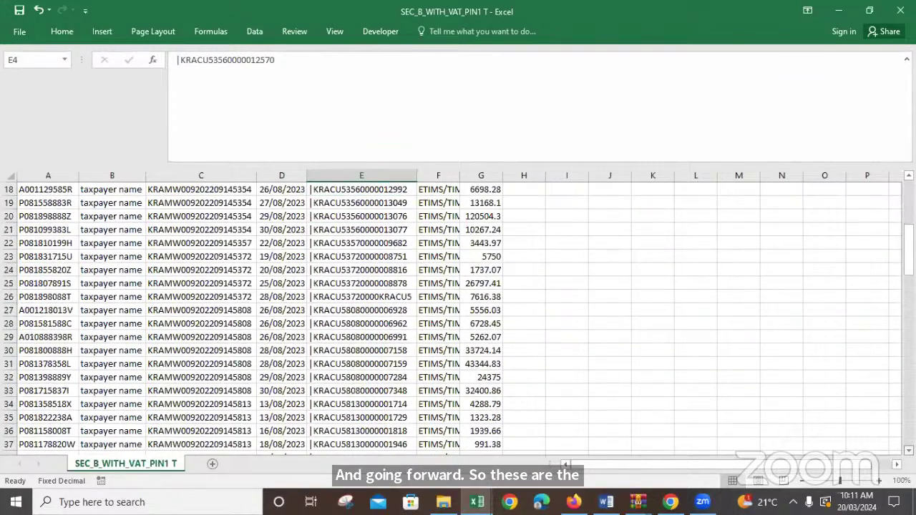
{"action": "scroll", "coordinate": [908, 451], "scroll_direction": "down", "scroll_amount": 3}
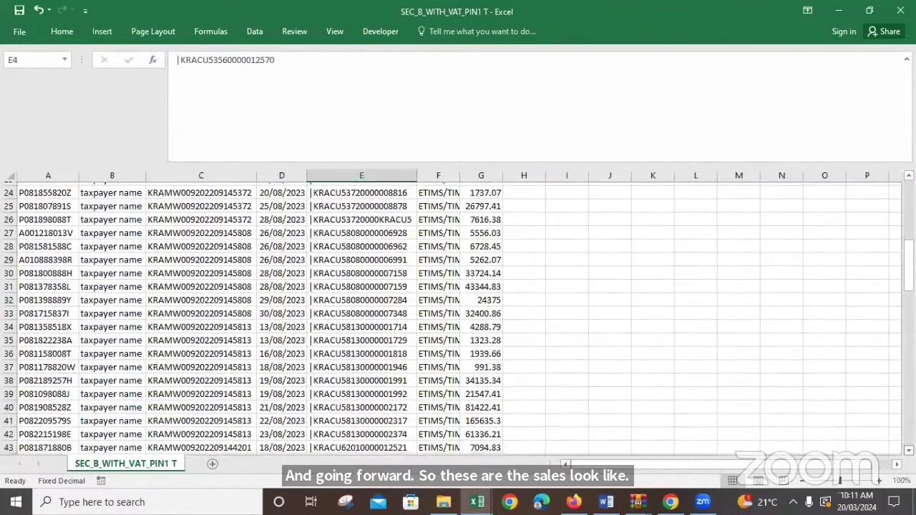
{"action": "scroll", "coordinate": [458, 318], "scroll_direction": "down", "scroll_amount": 9}
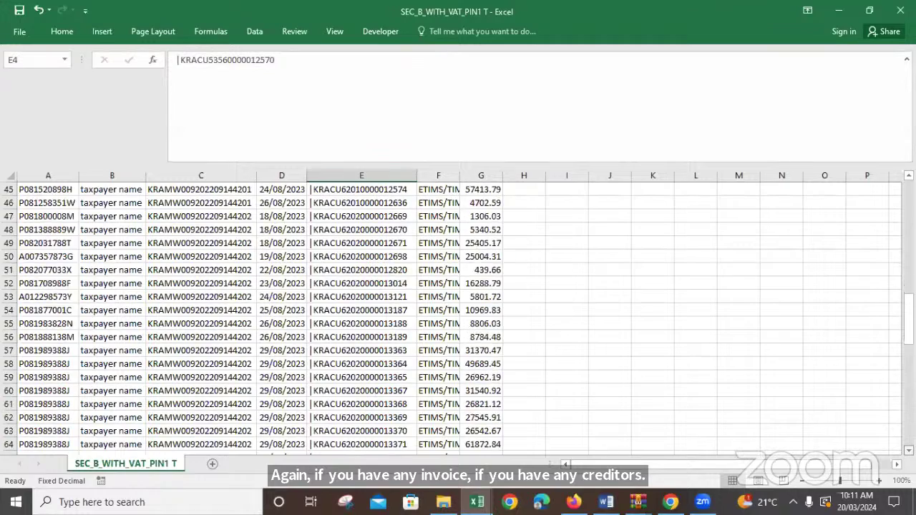
{"action": "scroll", "coordinate": [458, 318], "scroll_direction": "down", "scroll_amount": 7}
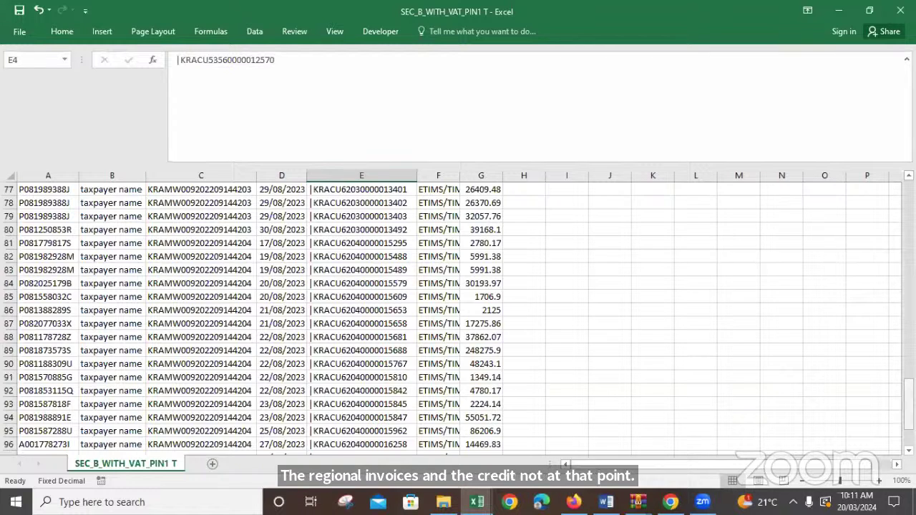
{"action": "scroll", "coordinate": [458, 320], "scroll_direction": "down", "scroll_amount": 2}
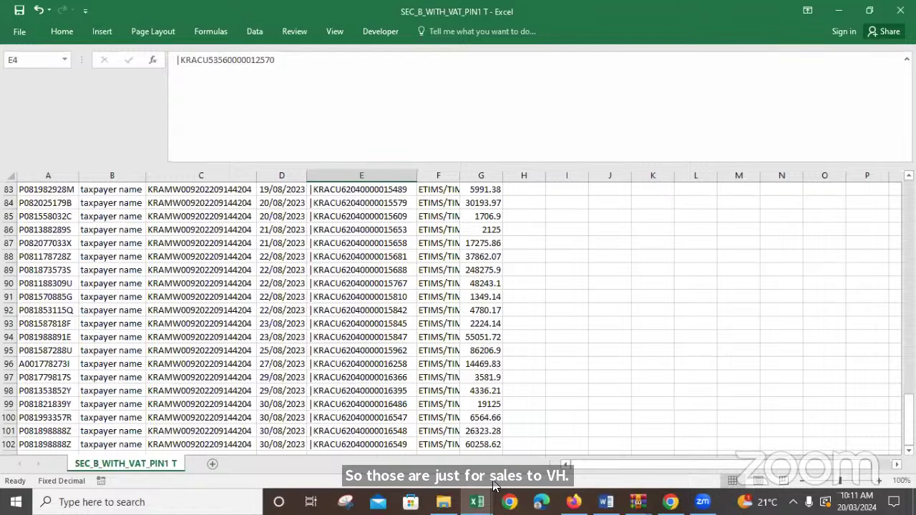
Return to the VAT3 return workbook and show its B_General_Rated_Sales_Dtls sheet.
{"action": "mouse_move", "coordinate": [477, 500]}
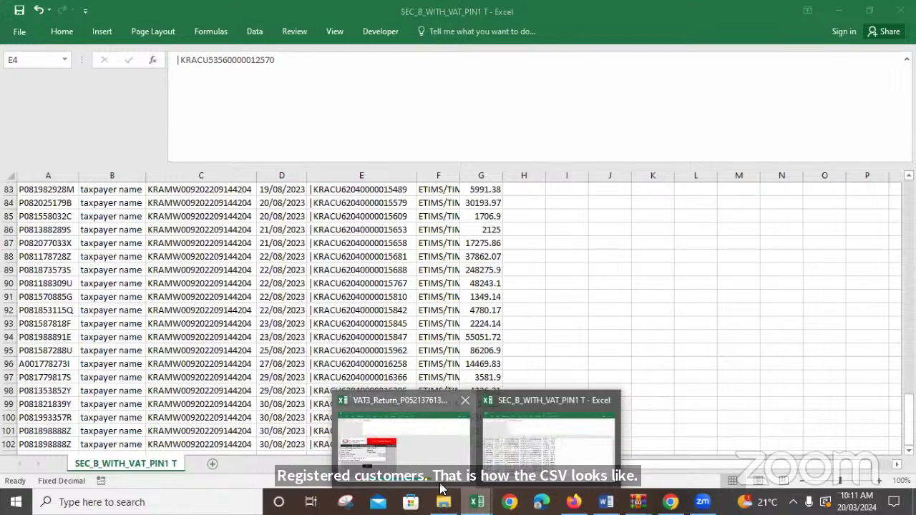
{"action": "left_click", "coordinate": [429, 448]}
{"action": "left_click", "coordinate": [316, 463]}
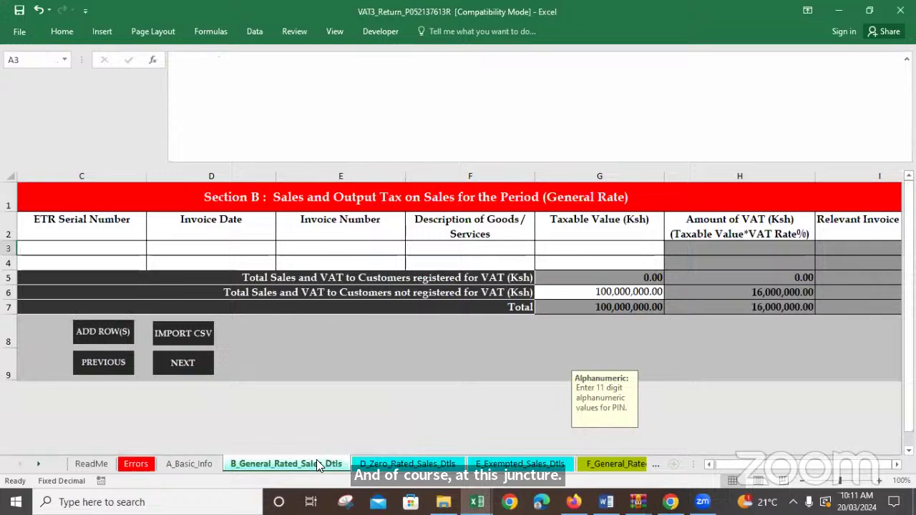
Try to import SEC_B_WITH_VAT_PIN1 T from the Desktop into Section B, declining to reopen the CSV and ending the macro.
{"action": "left_click", "coordinate": [179, 336]}
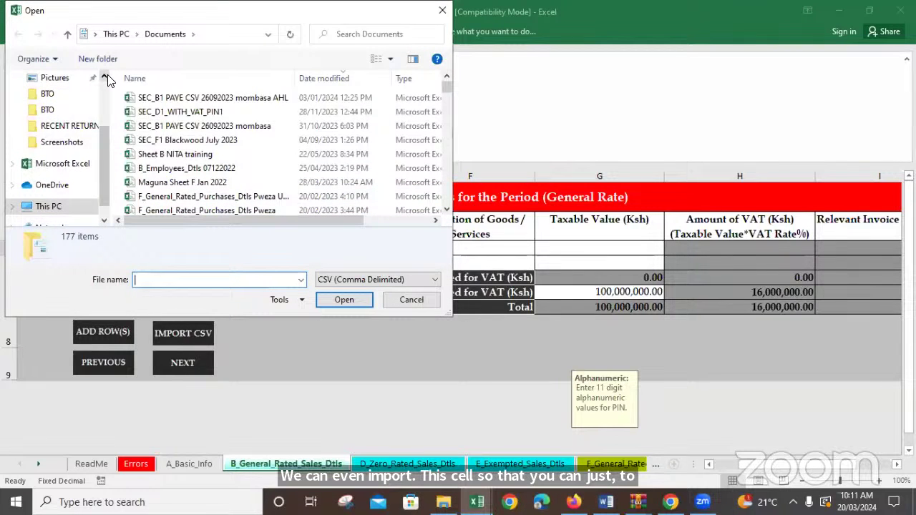
{"action": "scroll", "coordinate": [107, 80], "scroll_direction": "up", "scroll_amount": 2}
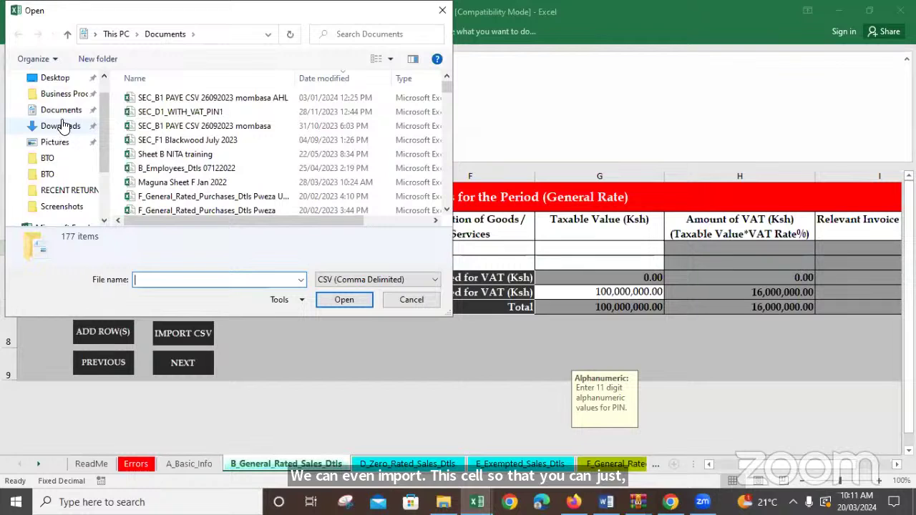
{"action": "scroll", "coordinate": [103, 79], "scroll_direction": "up", "scroll_amount": 1}
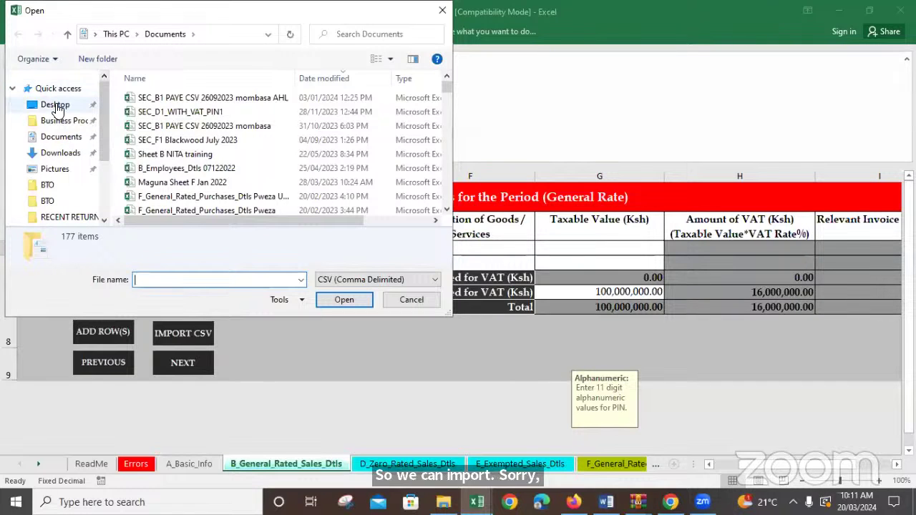
{"action": "left_click", "coordinate": [56, 105]}
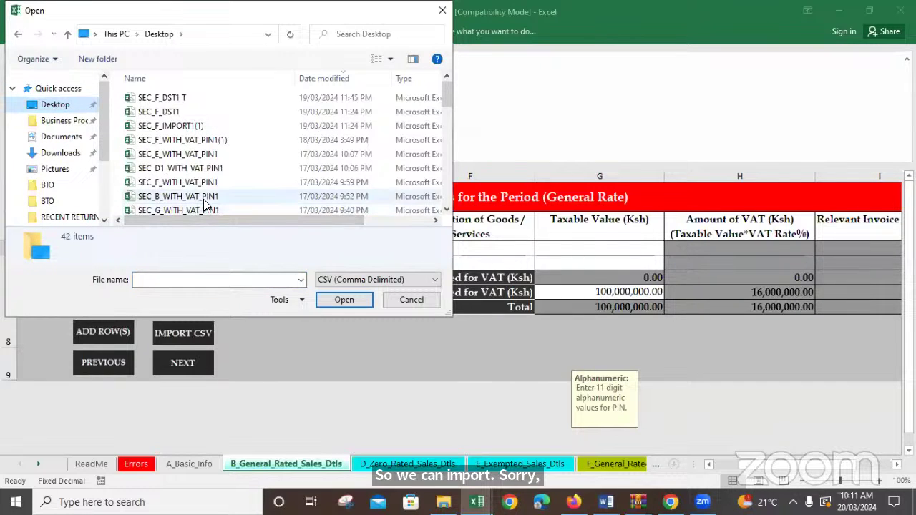
{"action": "scroll", "coordinate": [446, 208], "scroll_direction": "down", "scroll_amount": 1}
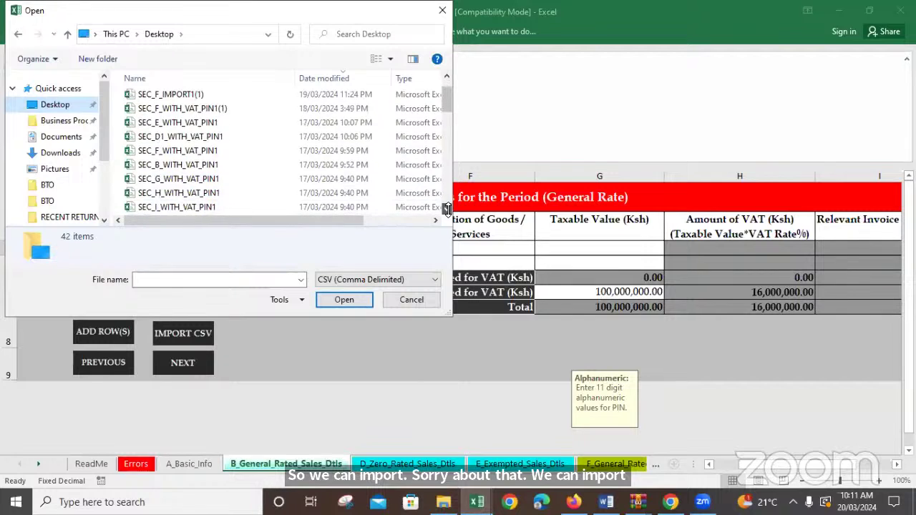
{"action": "scroll", "coordinate": [446, 207], "scroll_direction": "down", "scroll_amount": 5}
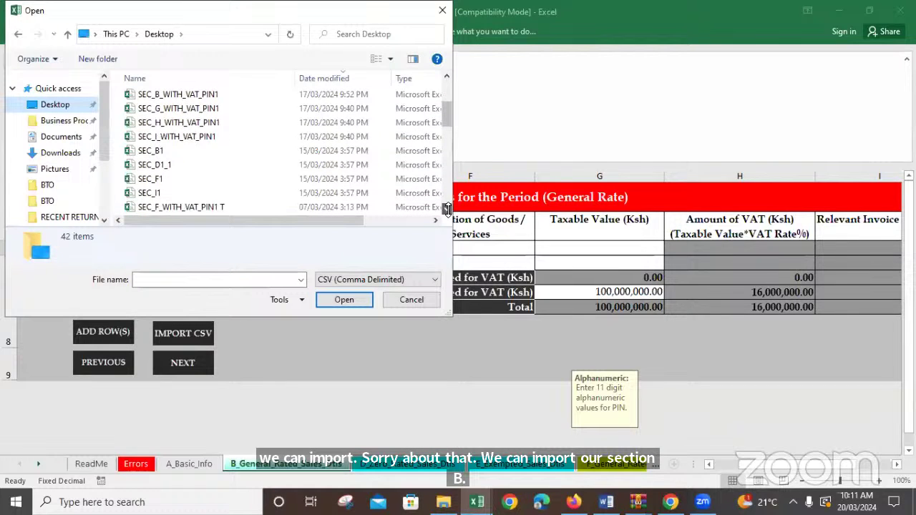
{"action": "scroll", "coordinate": [446, 208], "scroll_direction": "down", "scroll_amount": 3}
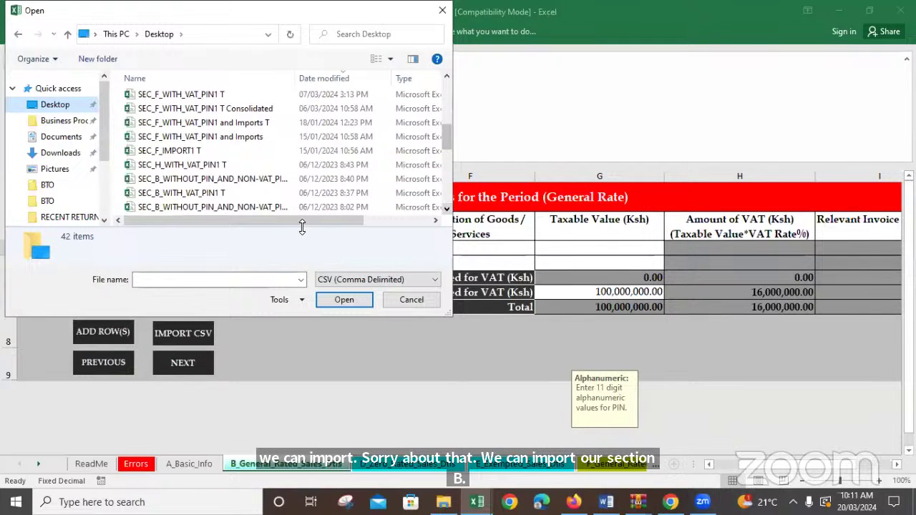
{"action": "left_click", "coordinate": [200, 193]}
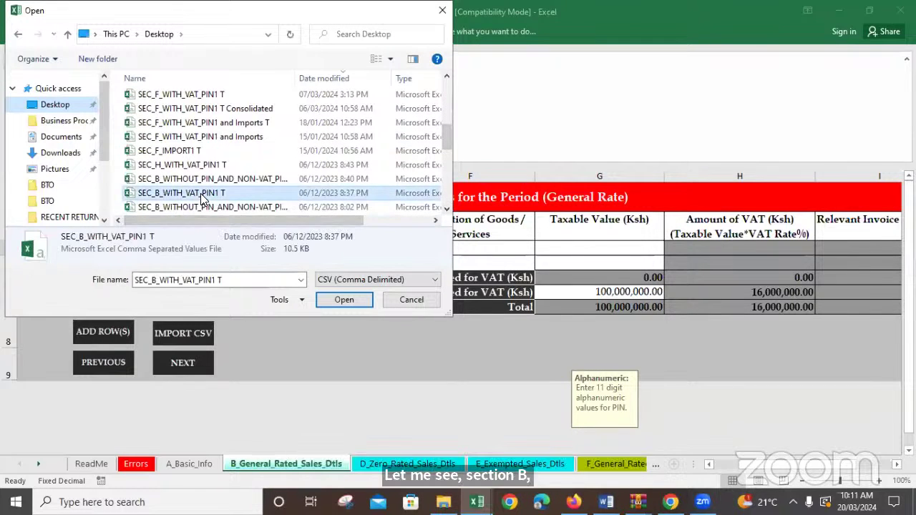
{"action": "left_click", "coordinate": [345, 300]}
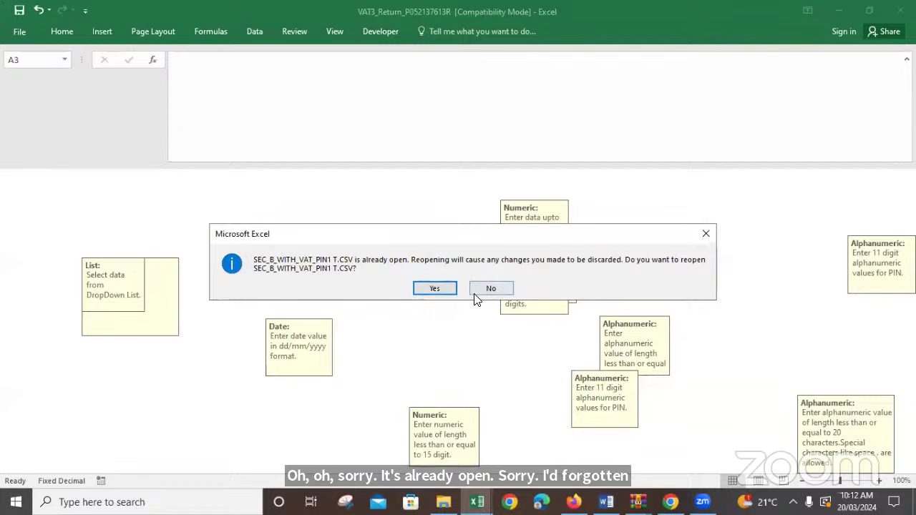
{"action": "left_click", "coordinate": [481, 290]}
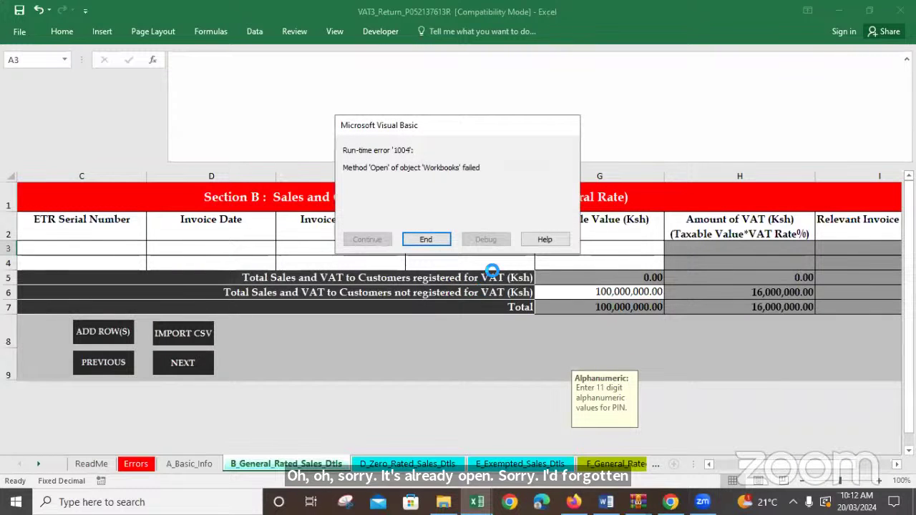
{"action": "left_click", "coordinate": [423, 240]}
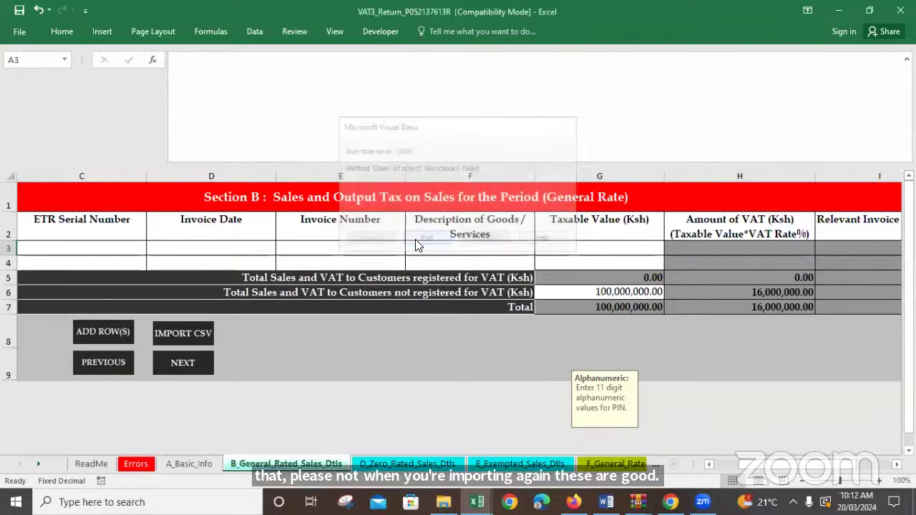
Close the open SEC_B_WITH_VAT_PIN1 T CSV without saving its changes.
{"action": "left_click", "coordinate": [478, 502]}
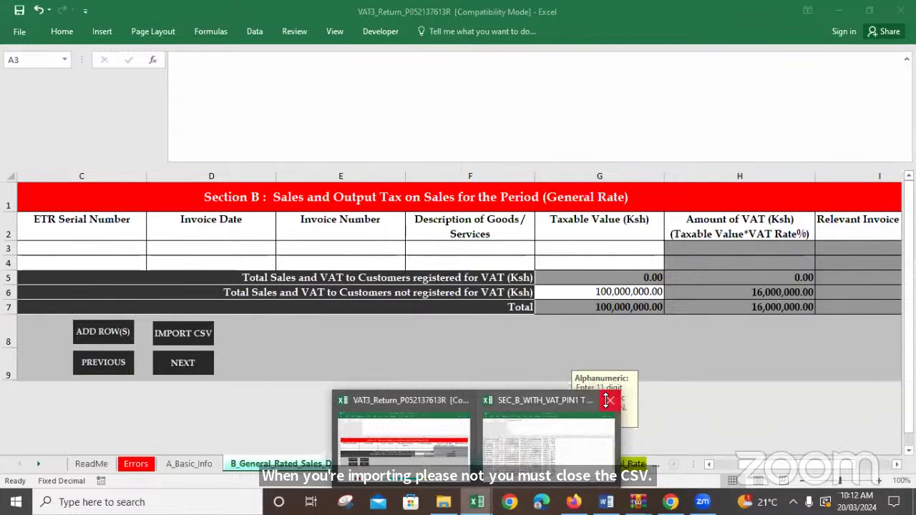
{"action": "left_click", "coordinate": [607, 401]}
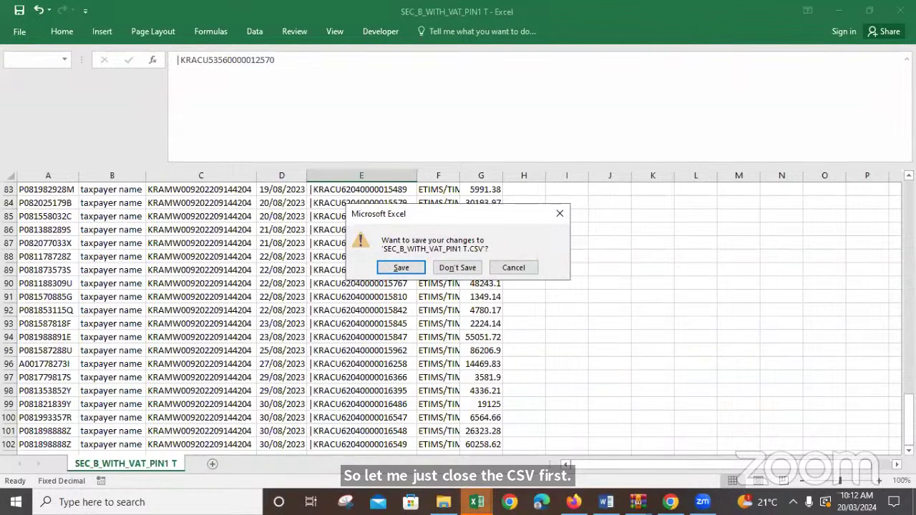
{"action": "left_click", "coordinate": [458, 267]}
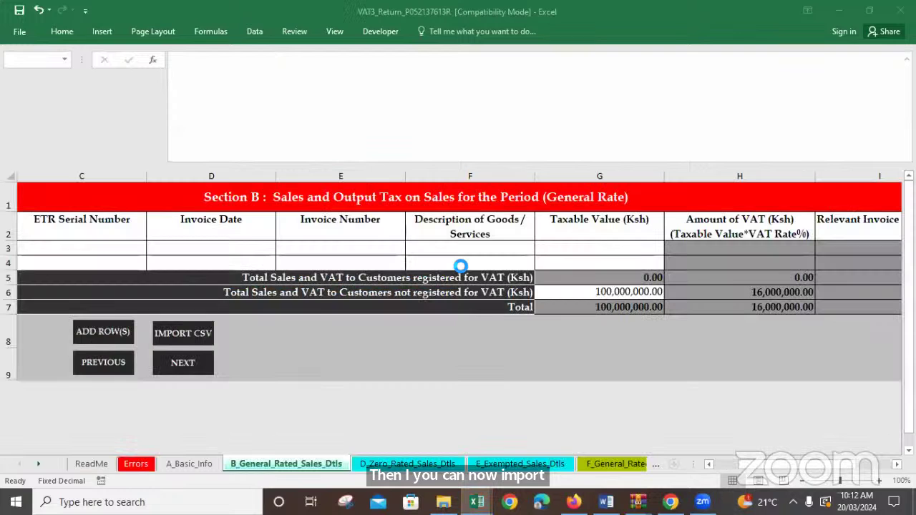
Import SEC_B_WITH_VAT_PIN1 T.CSV from the Desktop into Section B of the VAT return.
{"action": "left_click", "coordinate": [185, 339]}
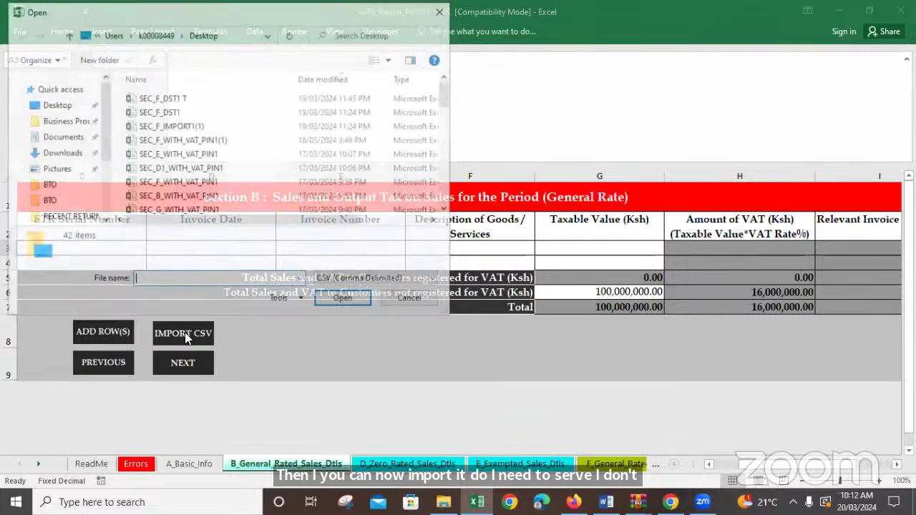
{"action": "type", "text": "sec"}
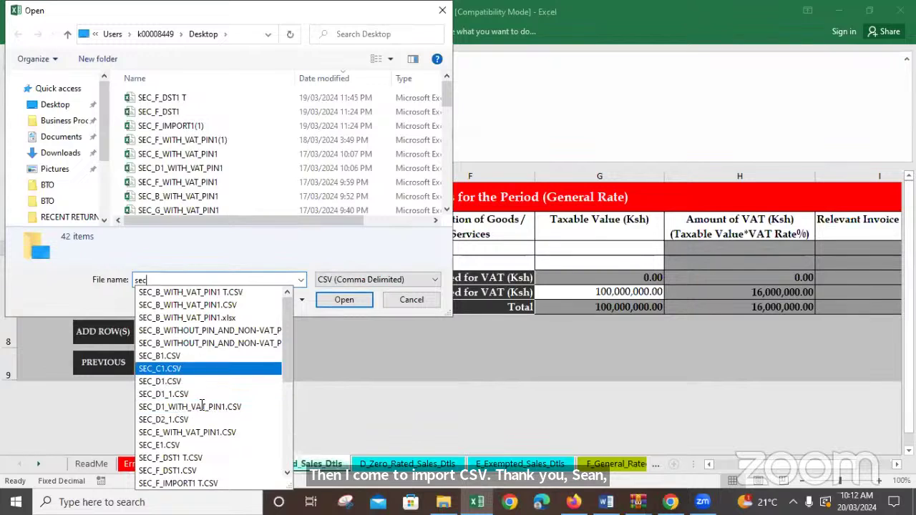
{"action": "left_click", "coordinate": [202, 292]}
{"action": "left_click", "coordinate": [336, 300]}
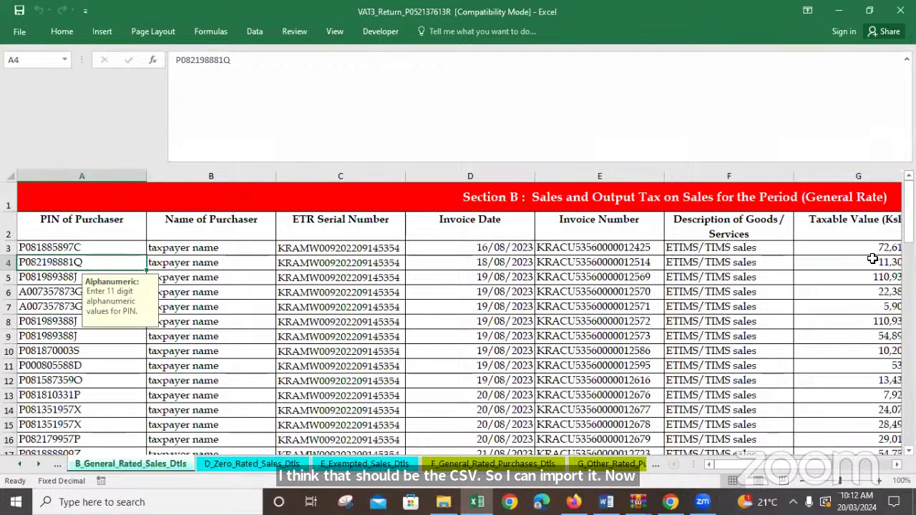
Set the taxable value of sales to customers not registered for VAT (G106) to 110000000.
{"action": "left_click_drag", "start_coordinate": [910, 220], "coordinate": [909, 419]}
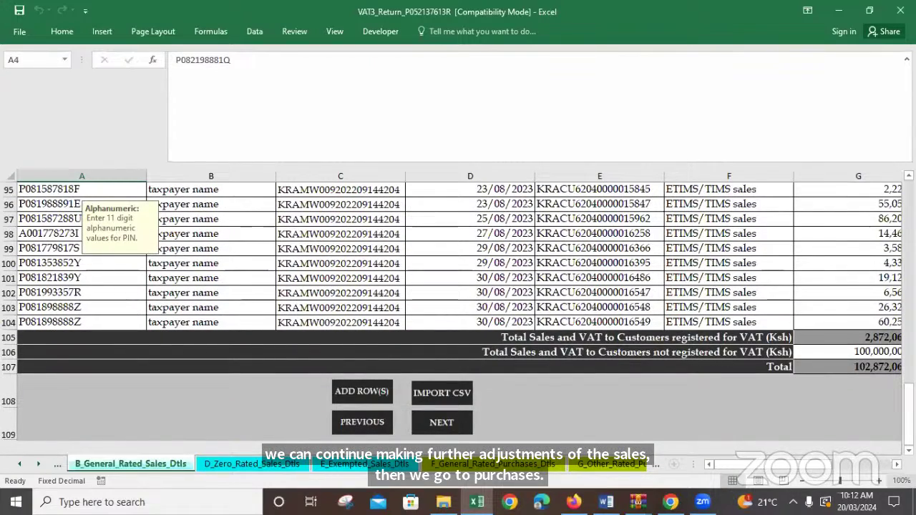
{"action": "left_click", "coordinate": [895, 465]}
{"action": "left_click", "coordinate": [895, 464]}
{"action": "left_click", "coordinate": [896, 465]}
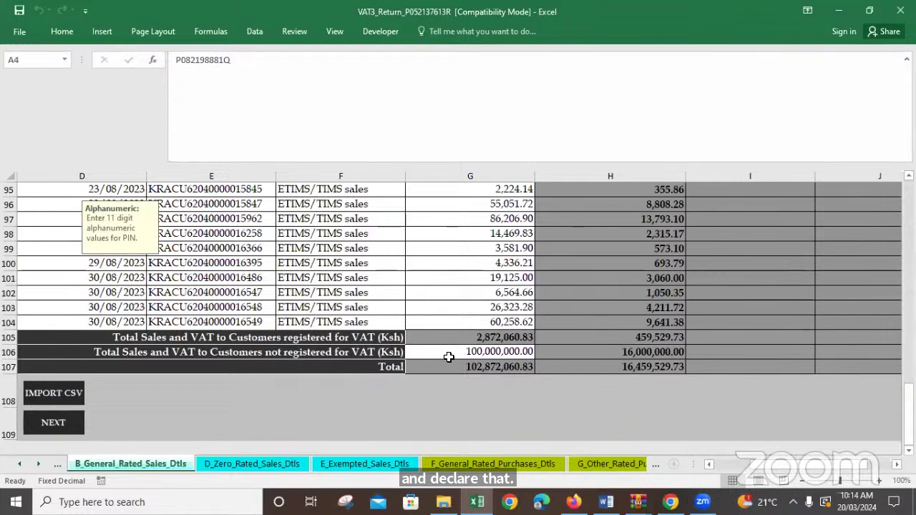
{"action": "left_click", "coordinate": [447, 356]}
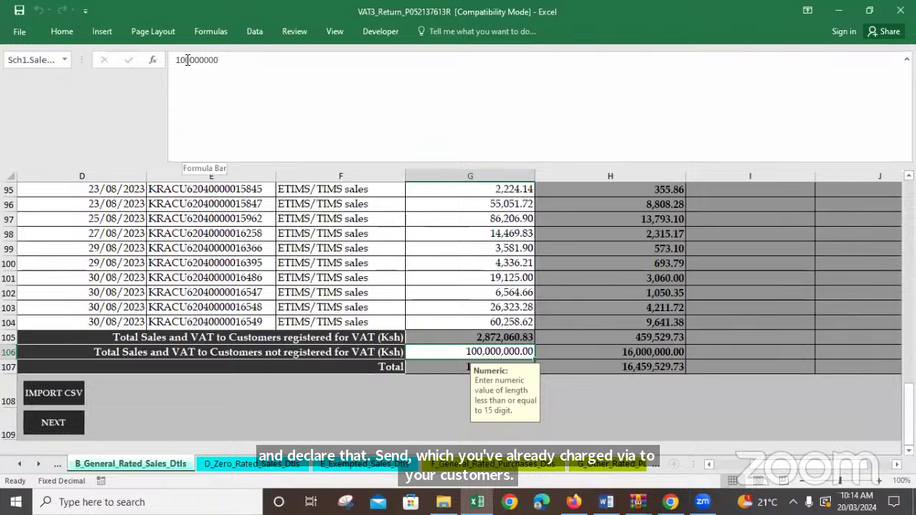
{"action": "left_click", "coordinate": [186, 60]}
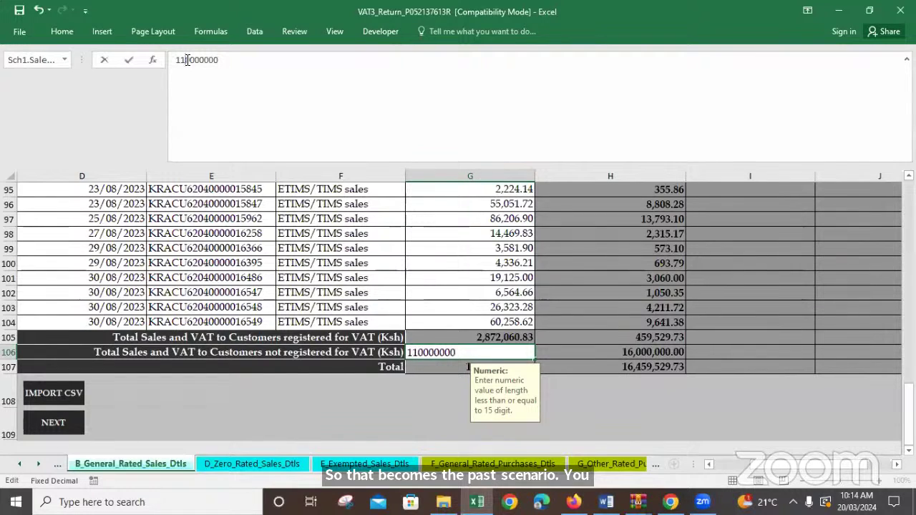
{"action": "key", "text": "Return"}
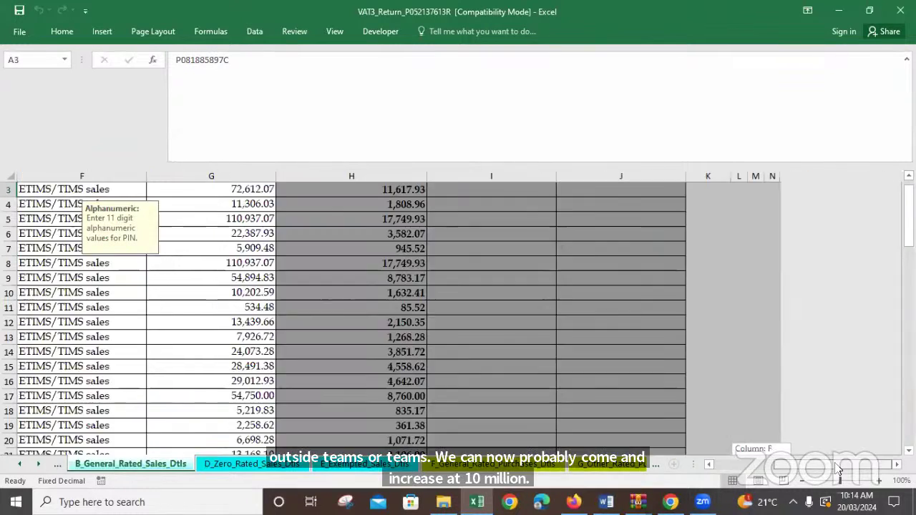
Set the taxable value of sales to customers not registered for VAT (G106) to 113000000.
{"action": "left_click", "coordinate": [759, 466]}
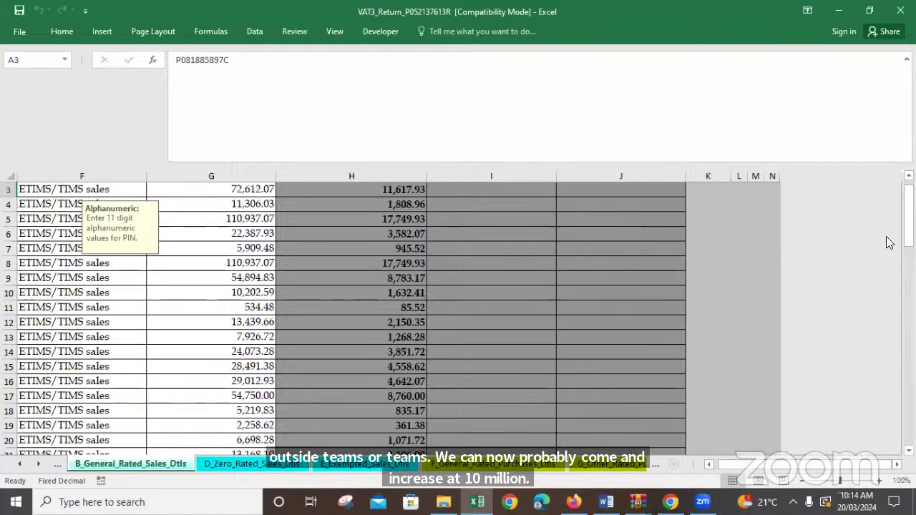
{"action": "left_click_drag", "start_coordinate": [909, 215], "coordinate": [909, 405]}
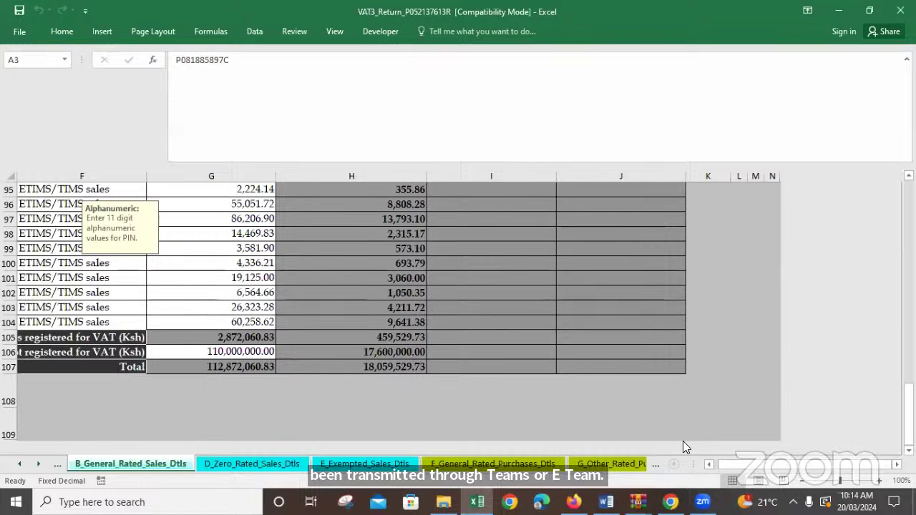
{"action": "left_click", "coordinate": [234, 351]}
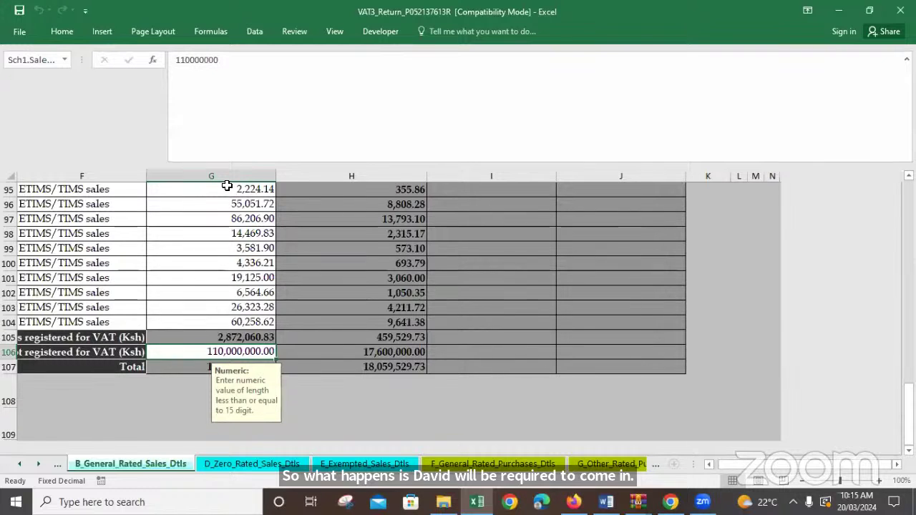
{"action": "left_click", "coordinate": [187, 61]}
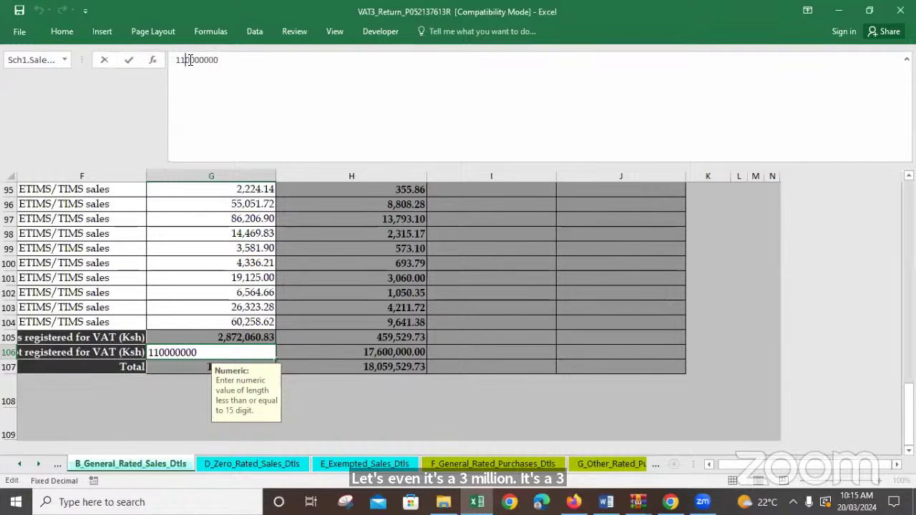
{"action": "key", "text": "BackSpace"}
{"action": "type", "text": "3"}
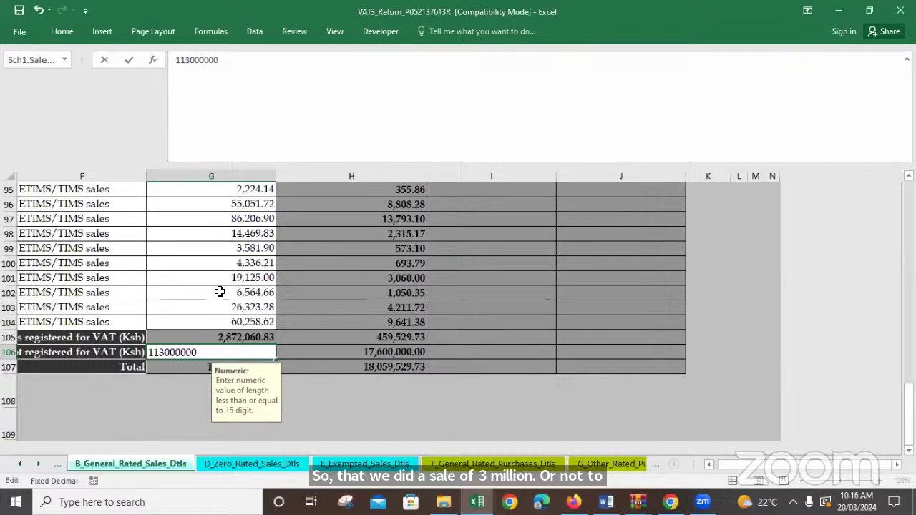
{"action": "key", "text": "Return"}
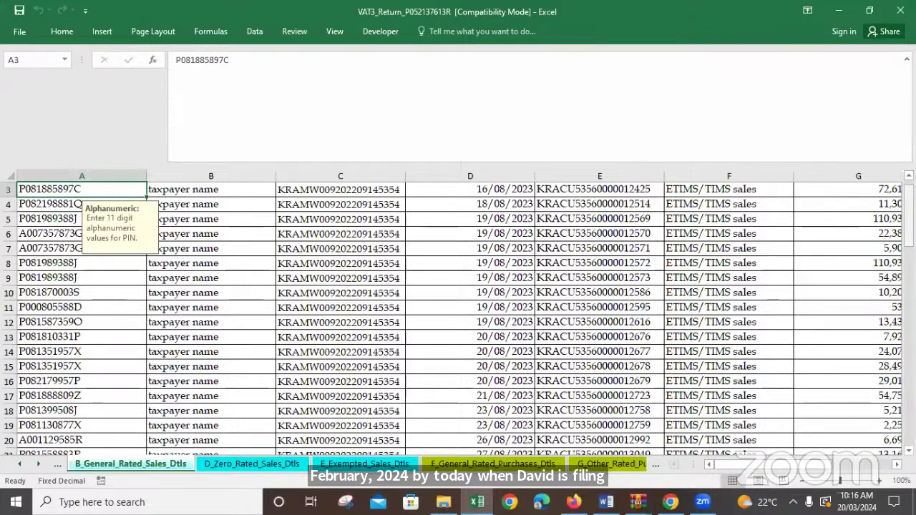
Set the taxable value of sales to customers not registered for VAT (G106) to 133000000 and check the section totals.
{"action": "scroll", "coordinate": [458, 320], "scroll_direction": "down", "scroll_amount": 20}
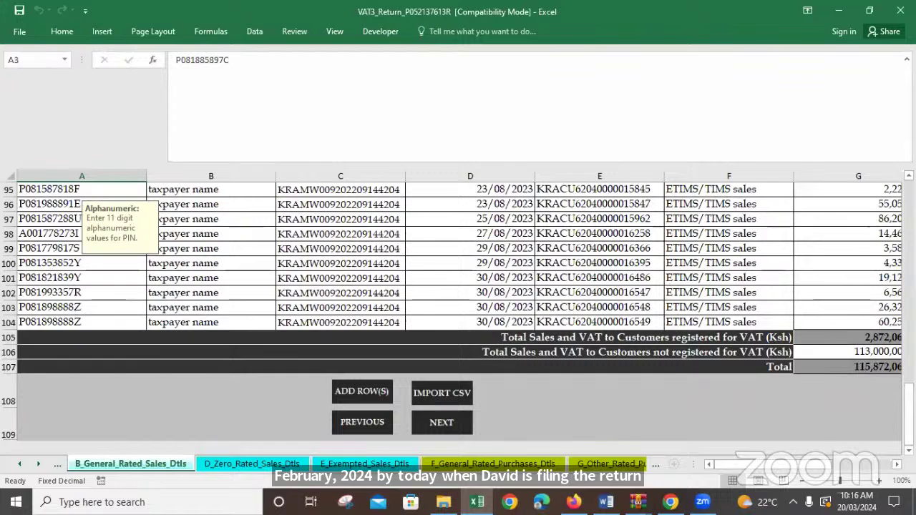
{"action": "scroll", "coordinate": [458, 272], "scroll_direction": "right", "scroll_amount": 2}
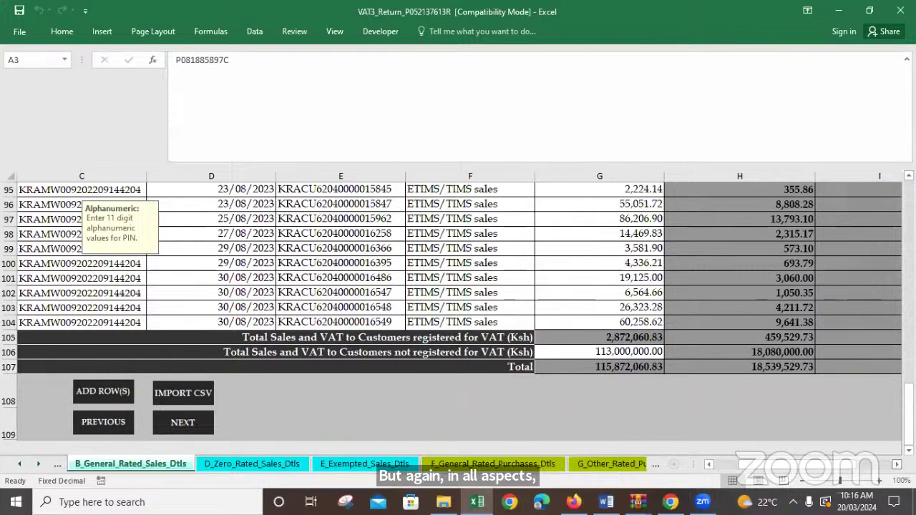
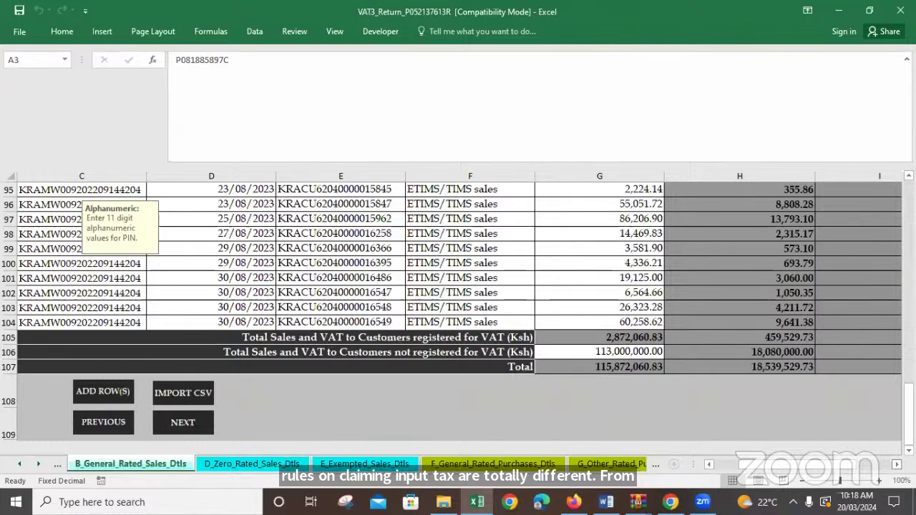
{"action": "left_click", "coordinate": [606, 355]}
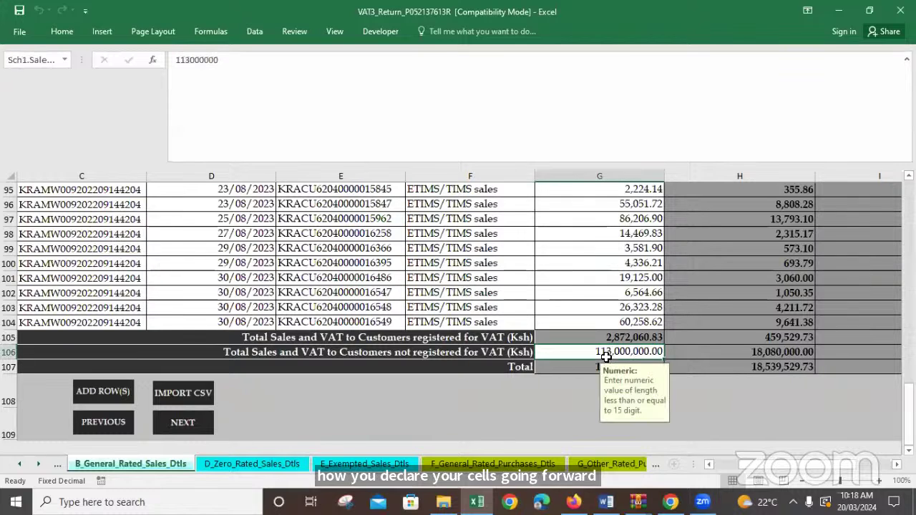
{"action": "left_click", "coordinate": [186, 65]}
{"action": "key", "text": "BackSpace"}
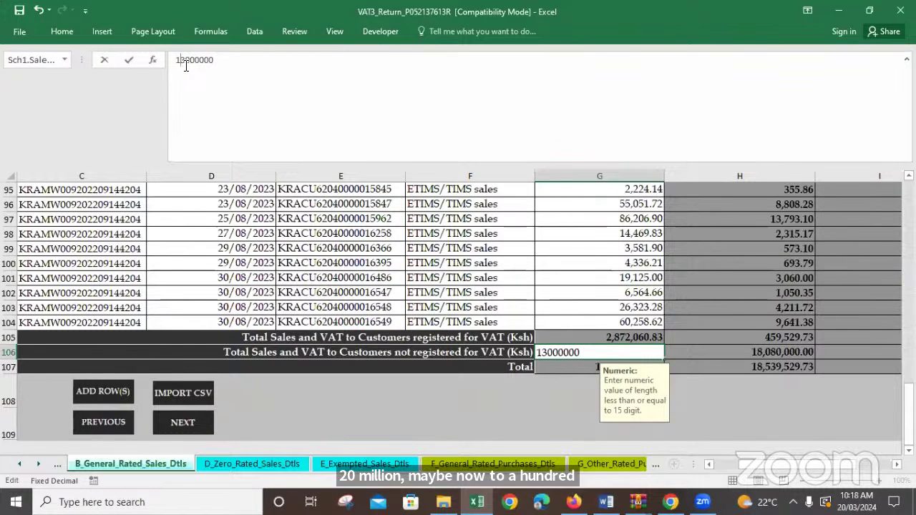
{"action": "type", "text": "3"}
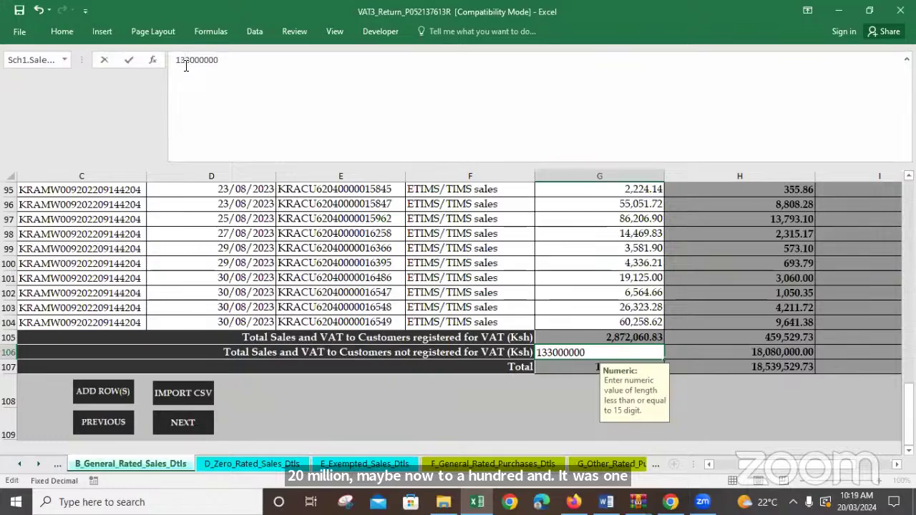
{"action": "key", "text": "Return"}
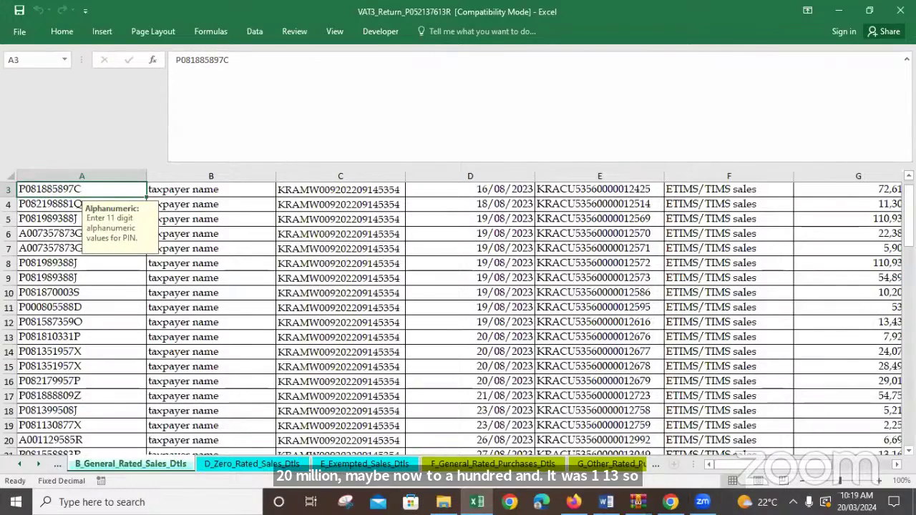
{"action": "scroll", "coordinate": [660, 328], "scroll_direction": "right", "scroll_amount": 2}
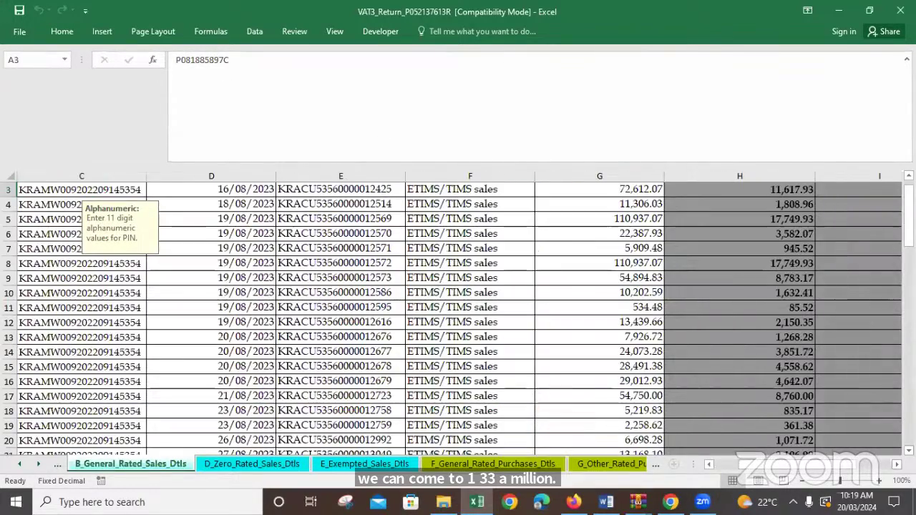
{"action": "scroll", "coordinate": [458, 315], "scroll_direction": "down", "scroll_amount": 3}
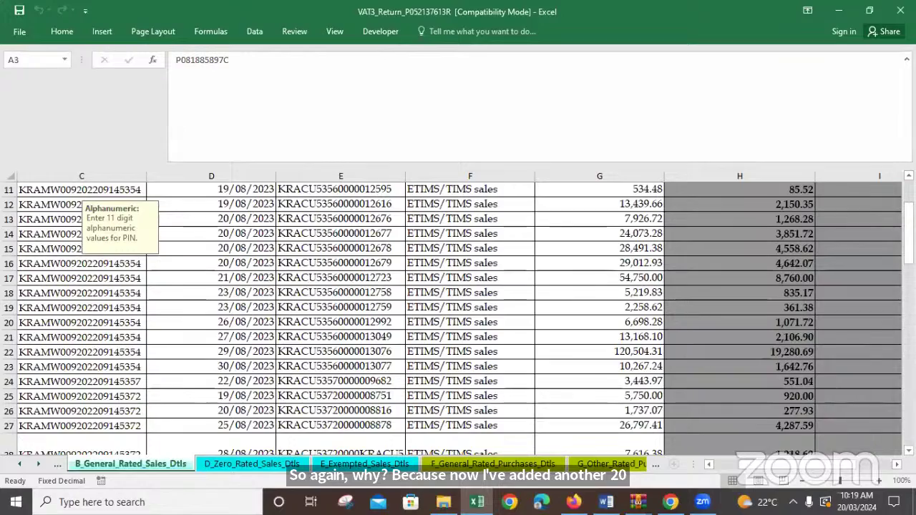
{"action": "left_click_drag", "start_coordinate": [909, 232], "coordinate": [908, 390]}
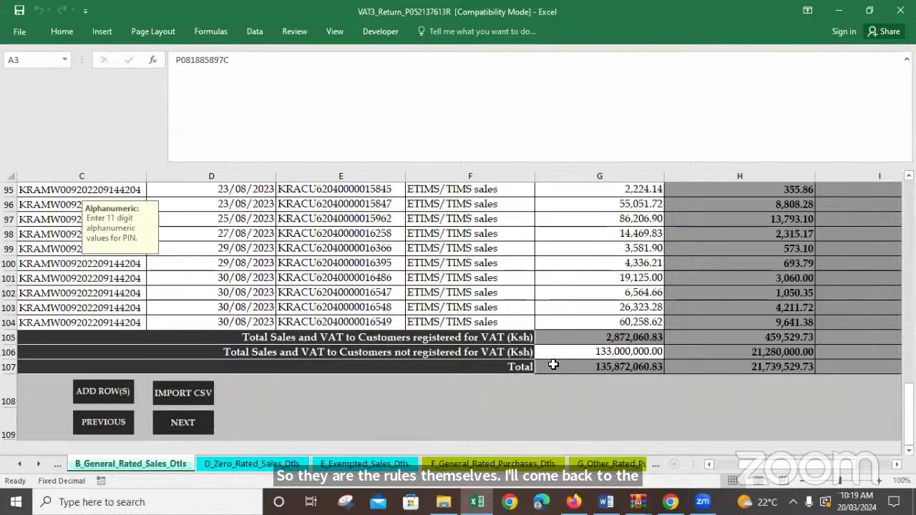
Check the zero-rated sales section, then switch to WinRAR and locate the two SEC_D1 CSV files in csv.zip.
{"action": "left_click", "coordinate": [231, 463]}
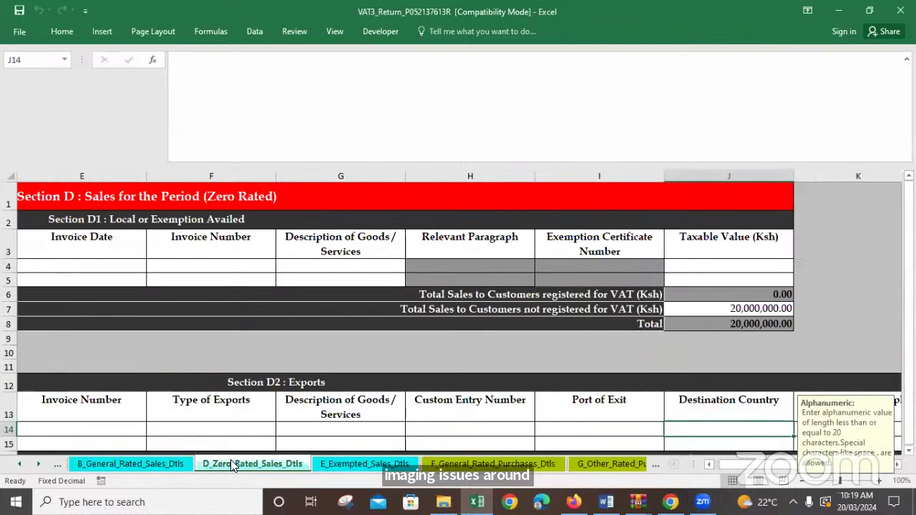
{"action": "left_click", "coordinate": [158, 464]}
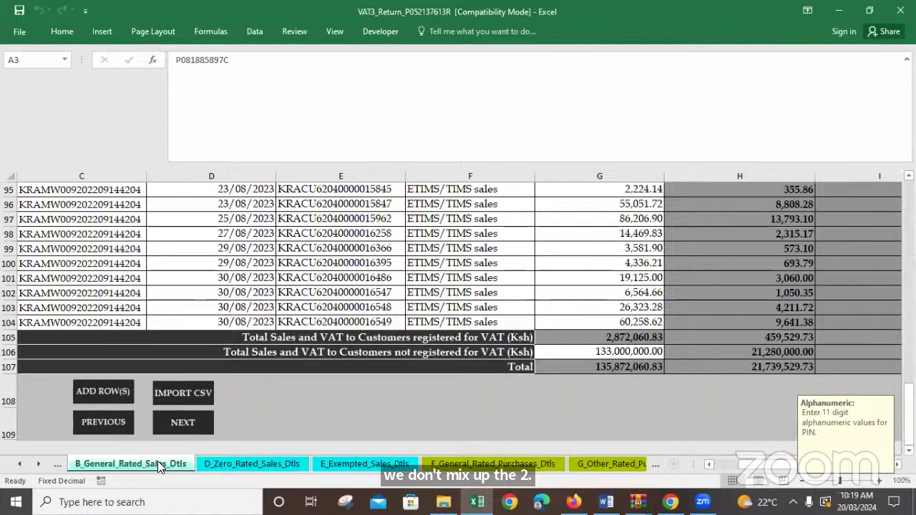
{"action": "left_click", "coordinate": [253, 463]}
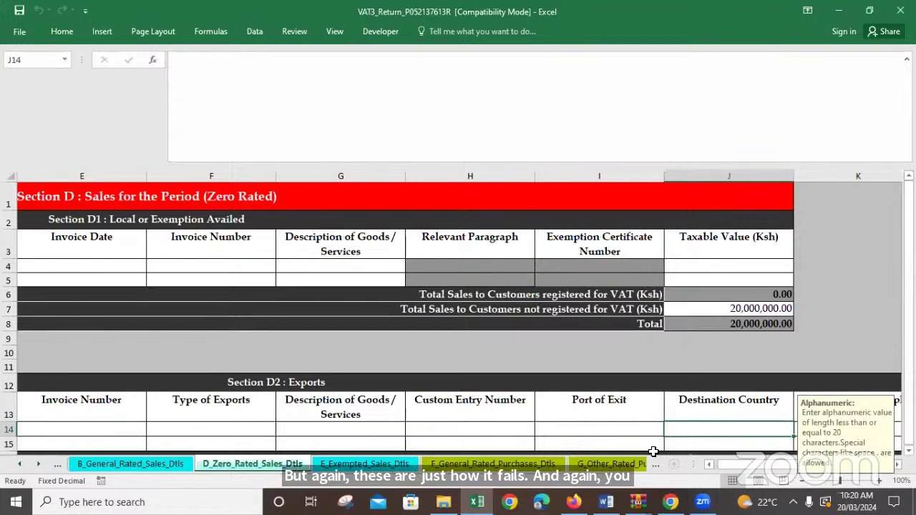
{"action": "left_click", "coordinate": [638, 502]}
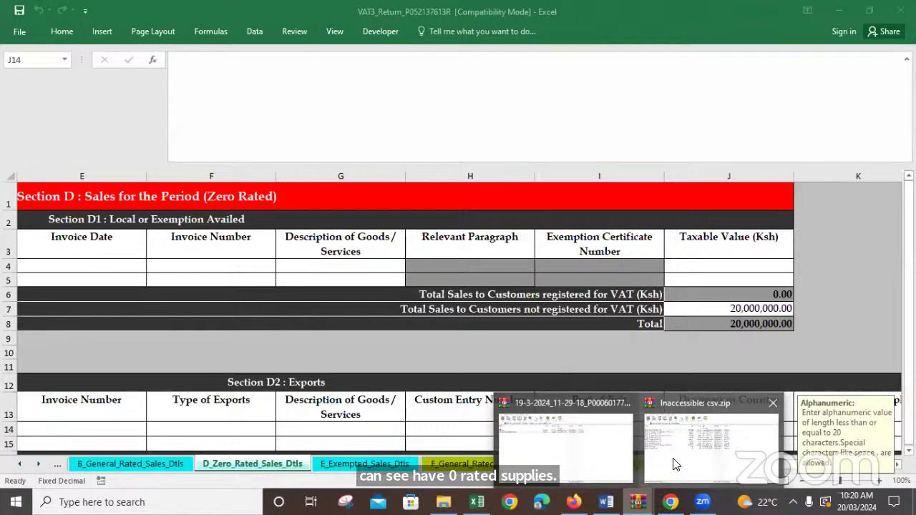
{"action": "left_click", "coordinate": [651, 445]}
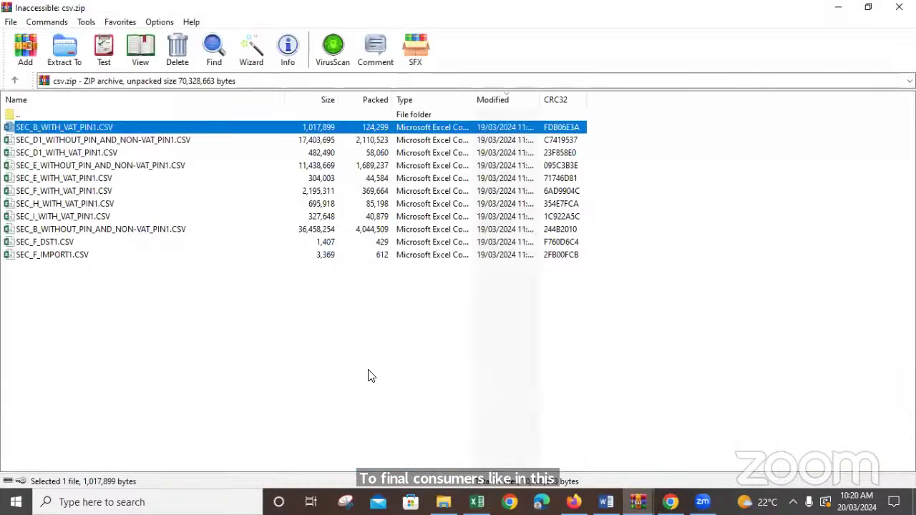
{"action": "left_click", "coordinate": [172, 141]}
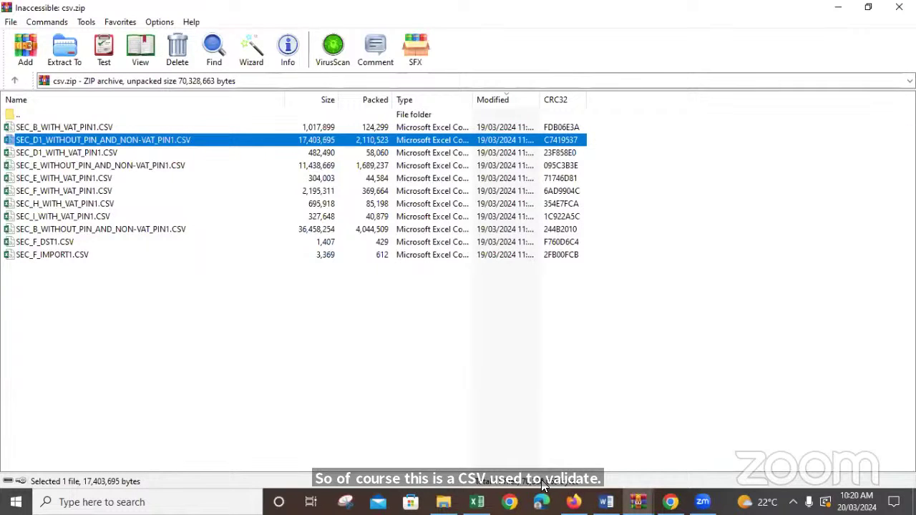
{"action": "left_click", "coordinate": [65, 152]}
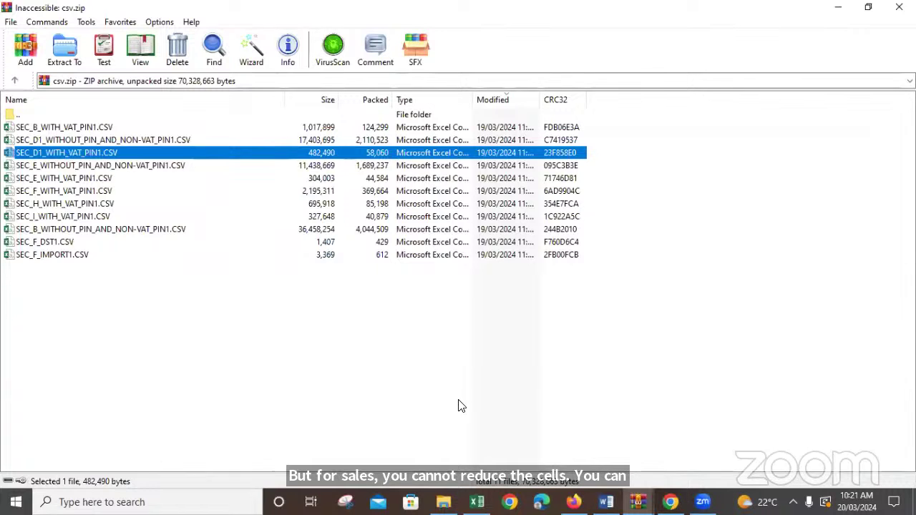
Switch back to the VAT return in Excel and review the general rated, zero-rated and exempt sales sections.
{"action": "left_click", "coordinate": [477, 502]}
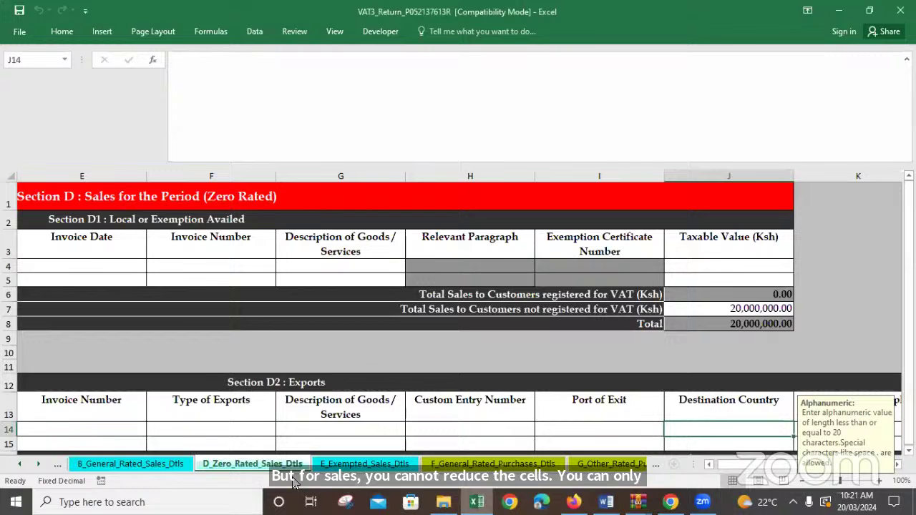
{"action": "left_click", "coordinate": [145, 463]}
{"action": "left_click", "coordinate": [256, 463]}
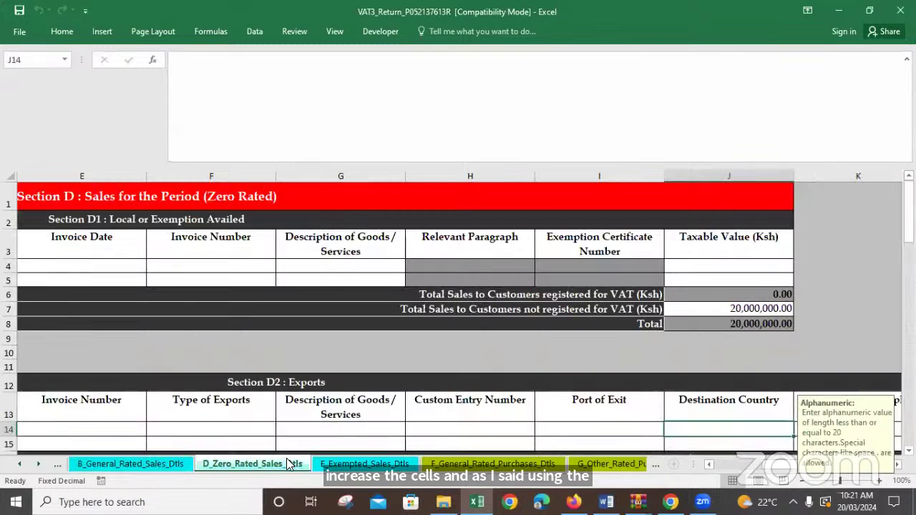
{"action": "key", "text": "ctrl+Page_Down"}
{"action": "left_click", "coordinate": [253, 462]}
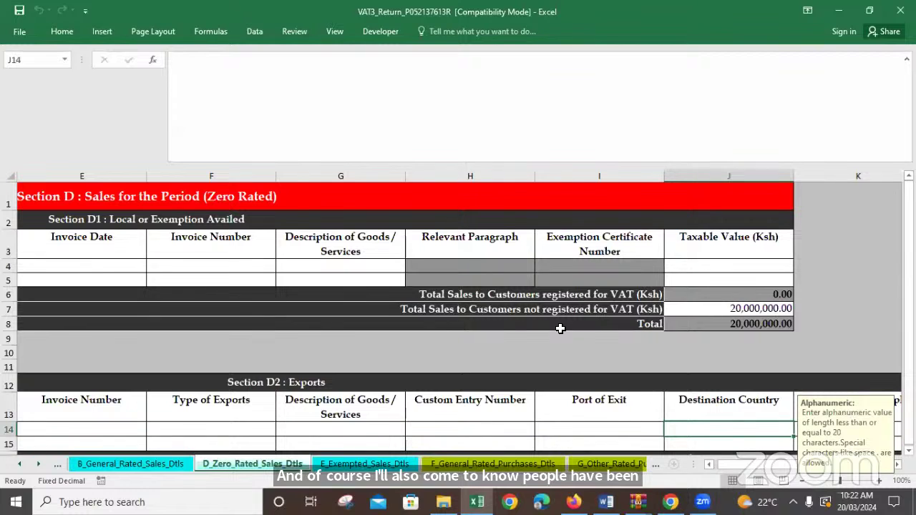
{"action": "left_click", "coordinate": [336, 466]}
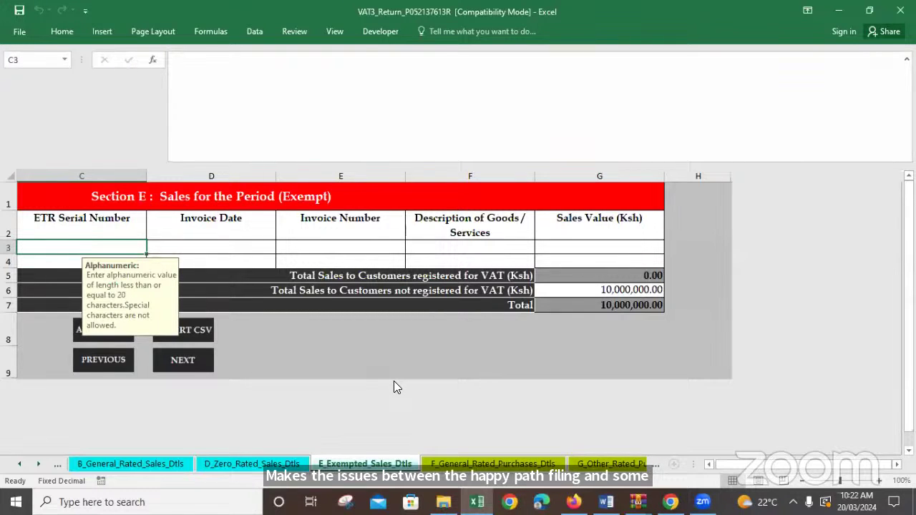
{"action": "left_click", "coordinate": [243, 462]}
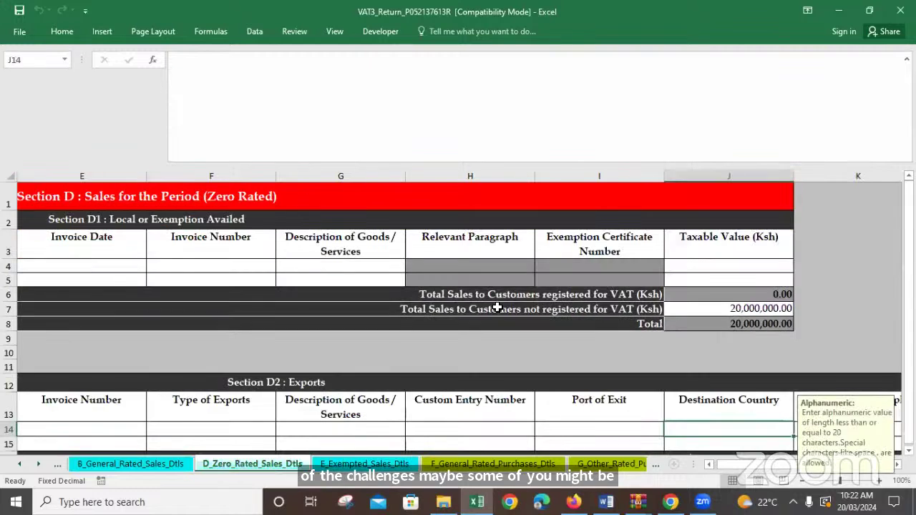
Examine the Type of Sales options available for the first row of Section D1 (A4).
{"action": "left_click", "coordinate": [708, 465]}
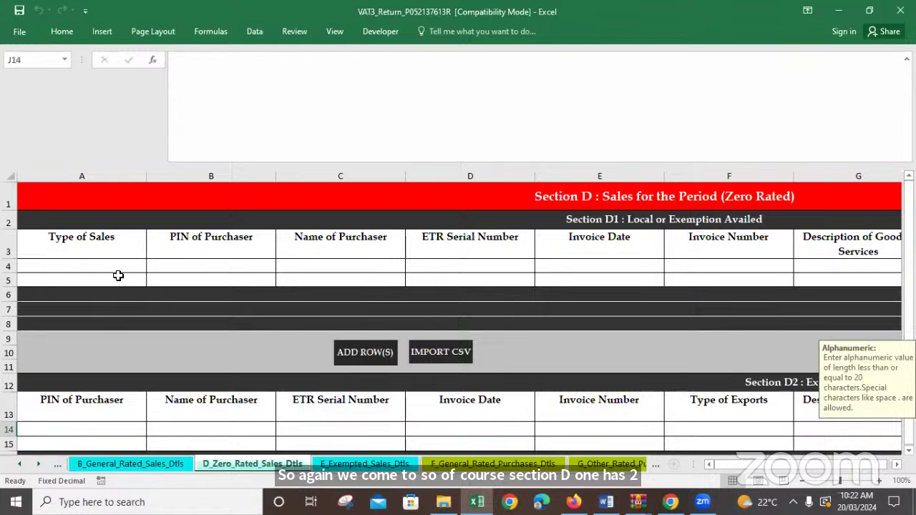
{"action": "left_click", "coordinate": [92, 265]}
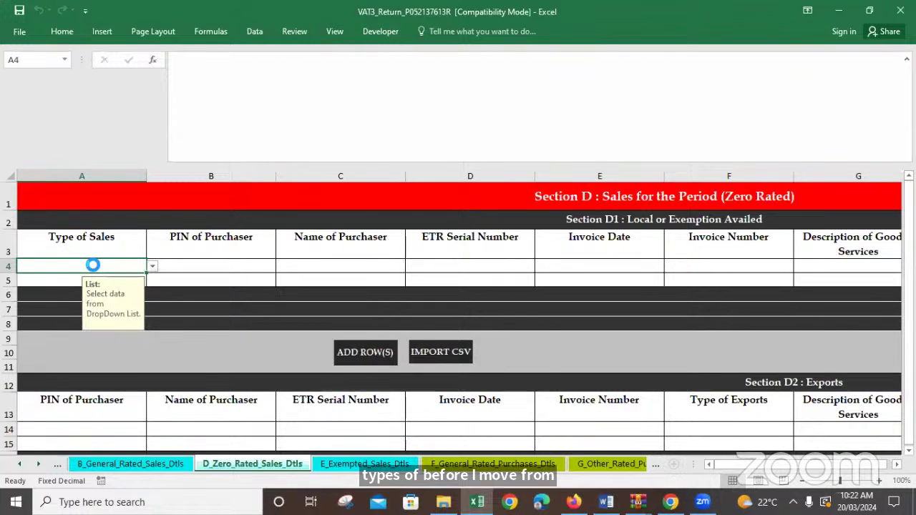
{"action": "key", "text": "alt+Down"}
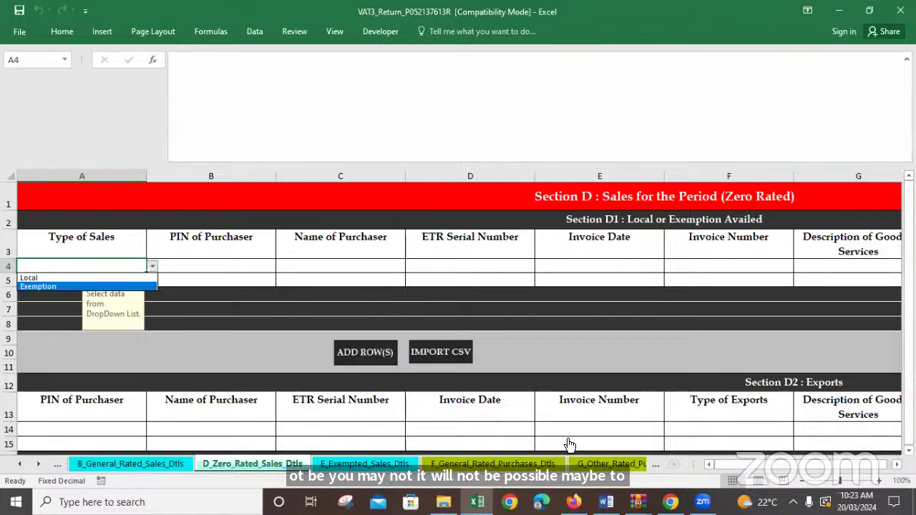
{"action": "left_click", "coordinate": [343, 466]}
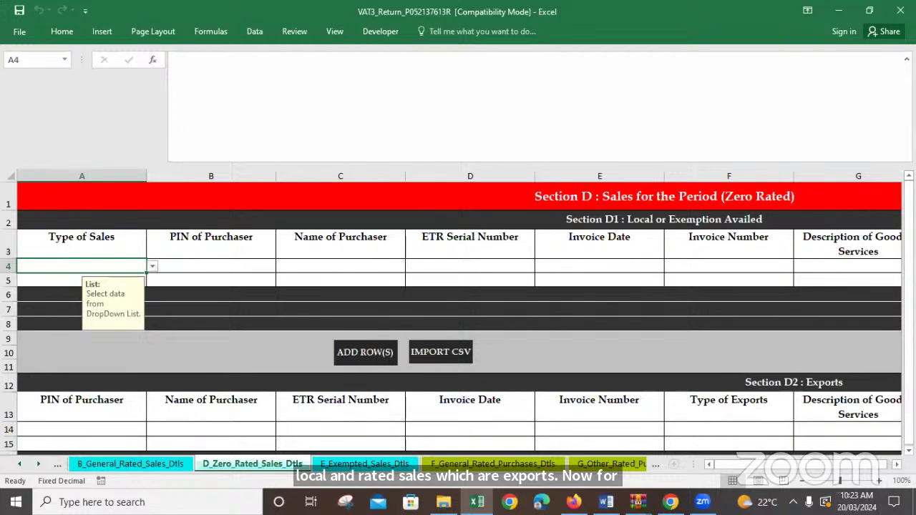
Set the Section D1 zero-rated sales to customers not registered for VAT (J7) to 100000000.
{"action": "scroll", "coordinate": [850, 333], "scroll_direction": "right", "scroll_amount": 2}
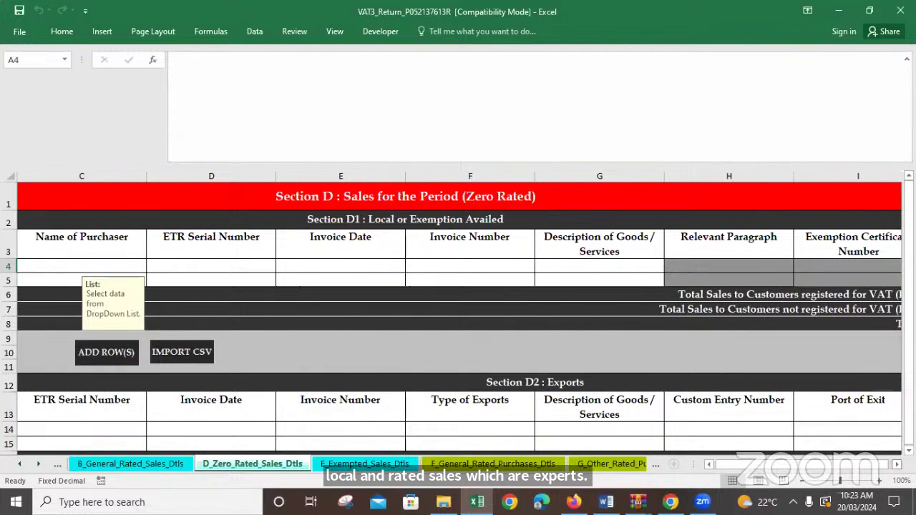
{"action": "scroll", "coordinate": [715, 344], "scroll_direction": "right", "scroll_amount": 3}
{"action": "left_click", "coordinate": [638, 314]}
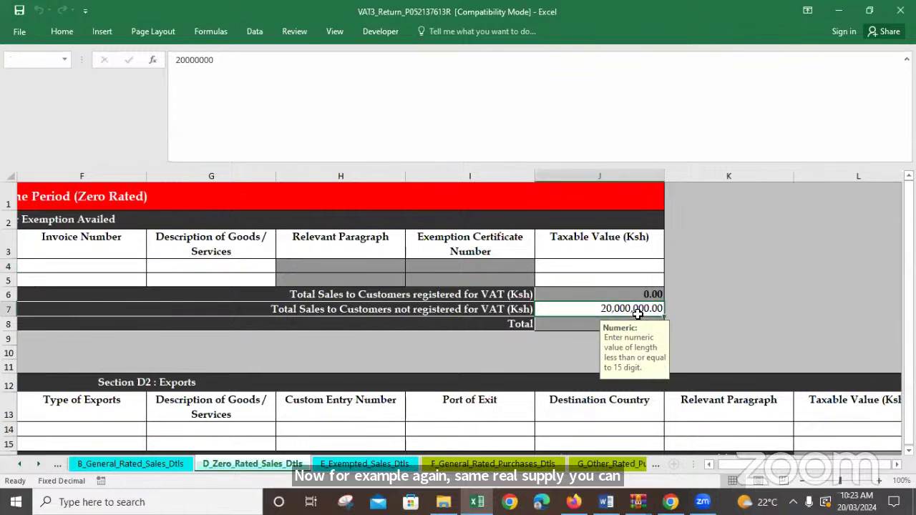
{"action": "left_click", "coordinate": [179, 62]}
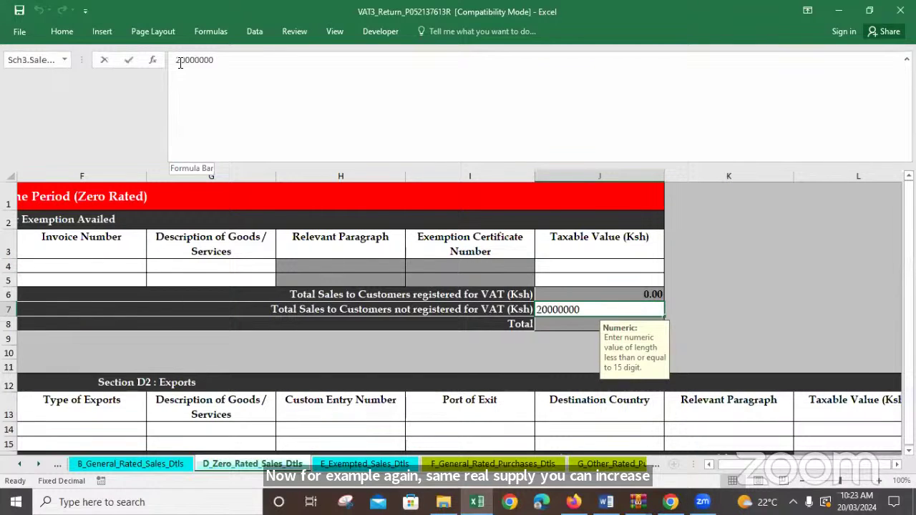
{"action": "key", "text": "BackSpace"}
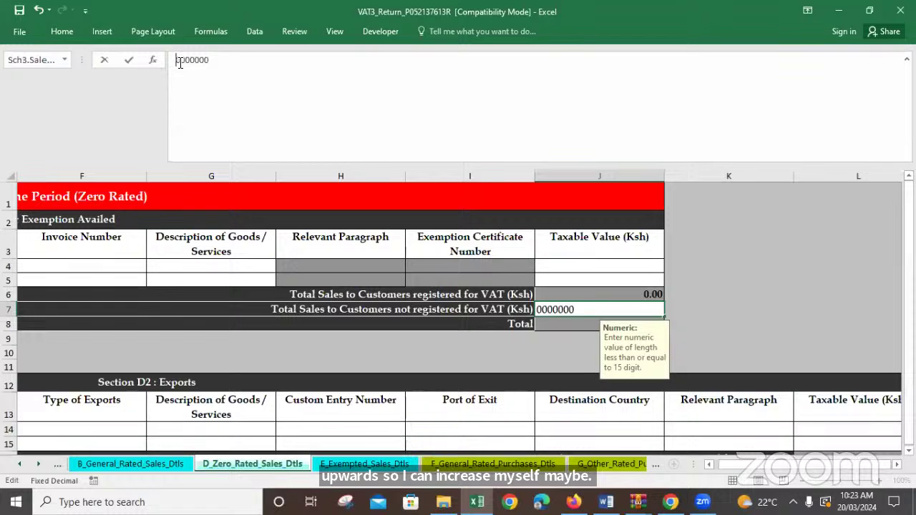
{"action": "type", "text": "1"}
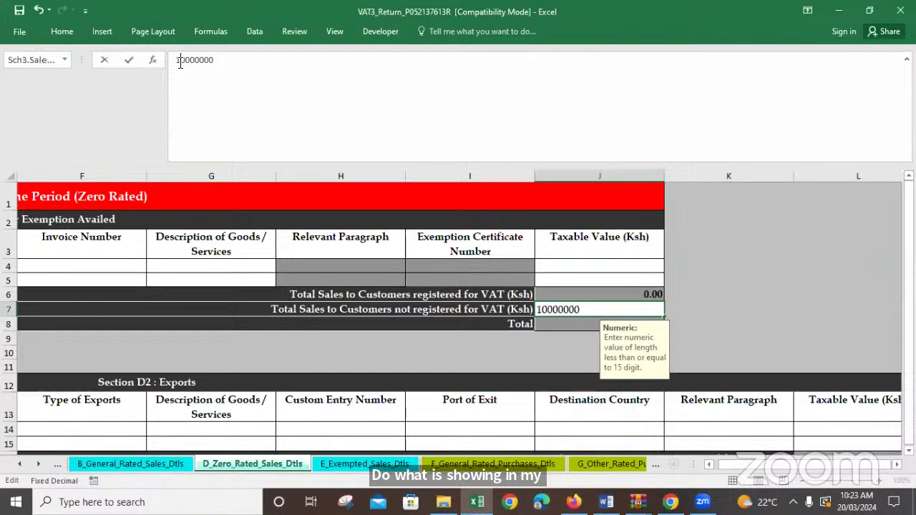
{"action": "key", "text": "Return"}
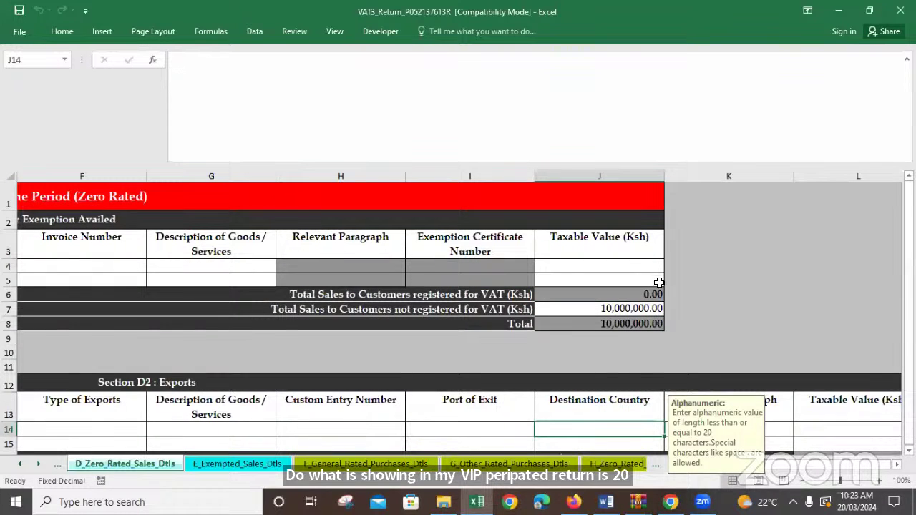
{"action": "left_click", "coordinate": [617, 308]}
{"action": "left_click", "coordinate": [224, 60]}
{"action": "type", "text": "0"}
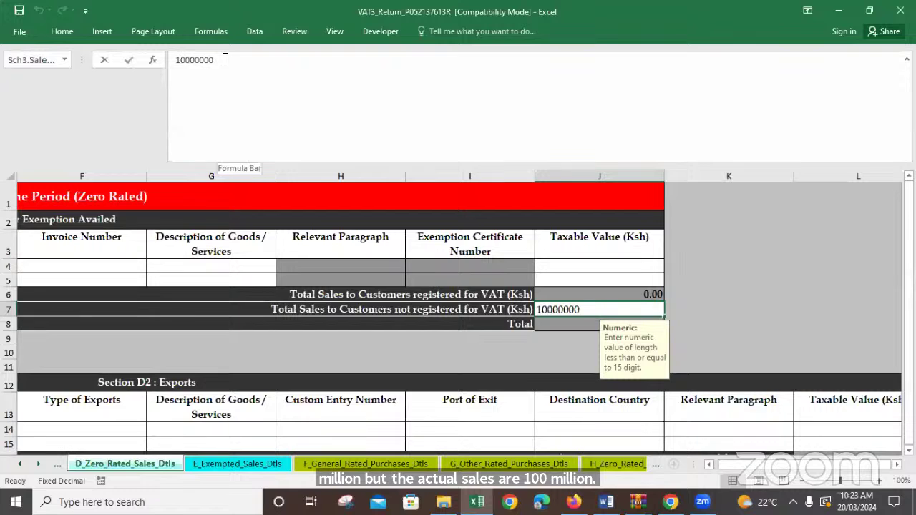
{"action": "key", "text": "Return"}
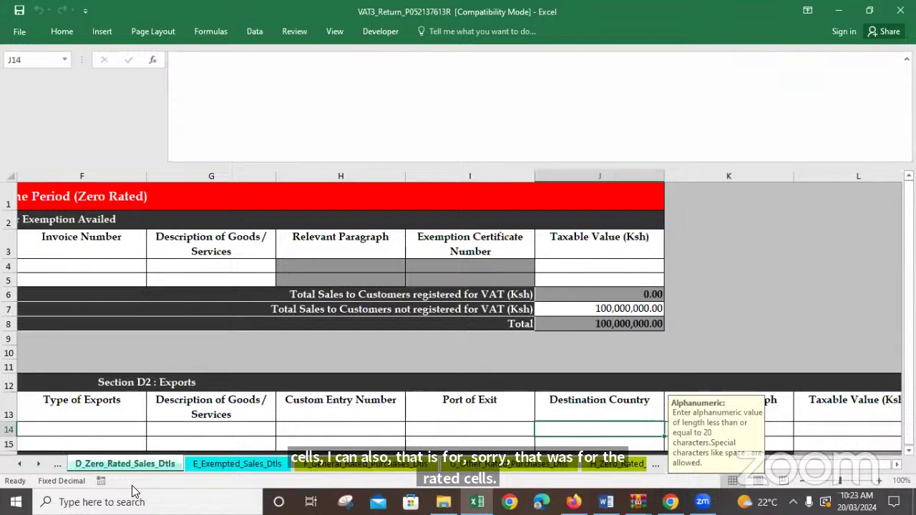
Set the Section E exempt sales to customers not registered for VAT (G6) to 100000000.
{"action": "left_click", "coordinate": [213, 464]}
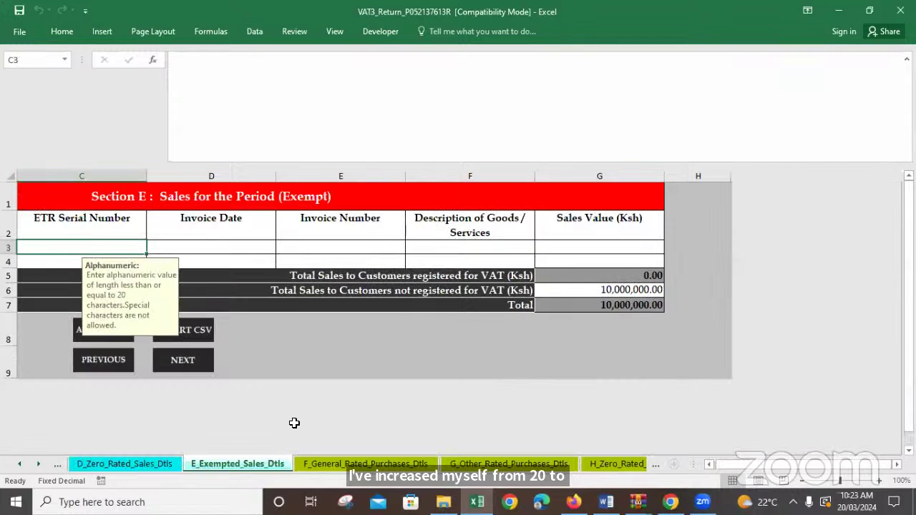
{"action": "left_click", "coordinate": [615, 290]}
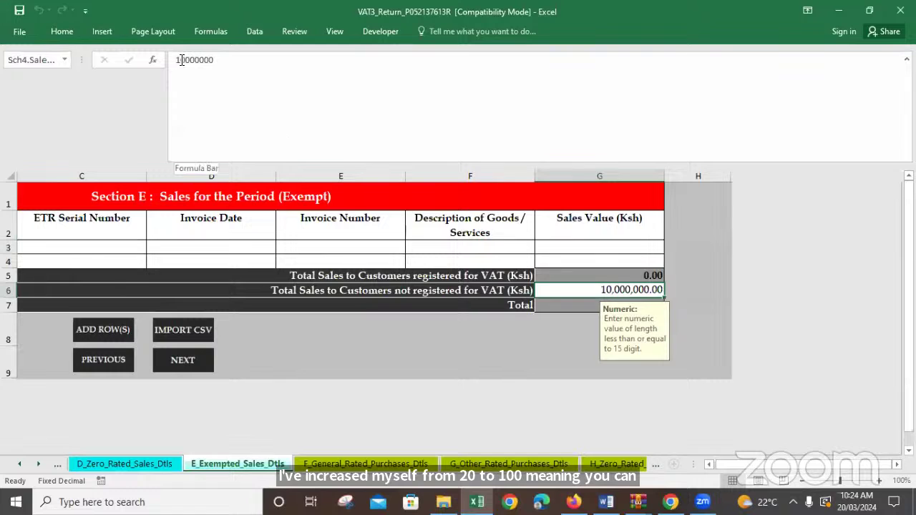
{"action": "left_click", "coordinate": [225, 57]}
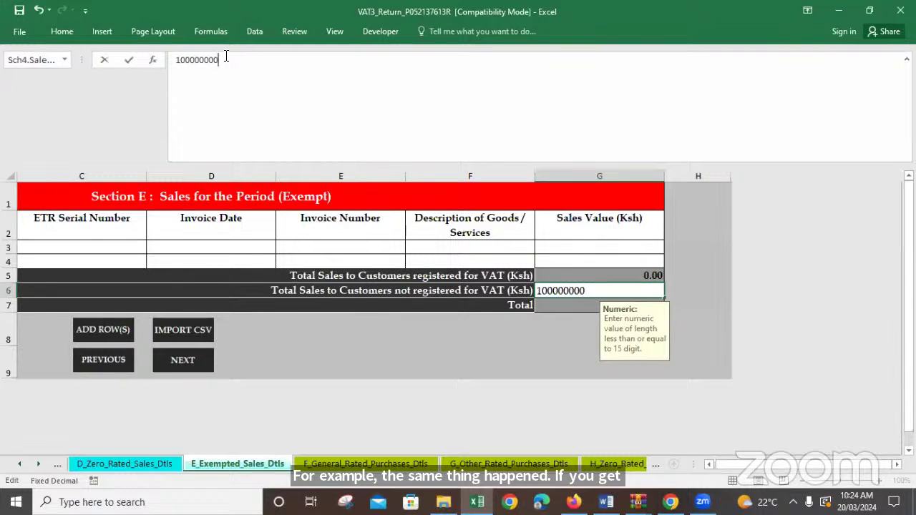
{"action": "key", "text": "Return"}
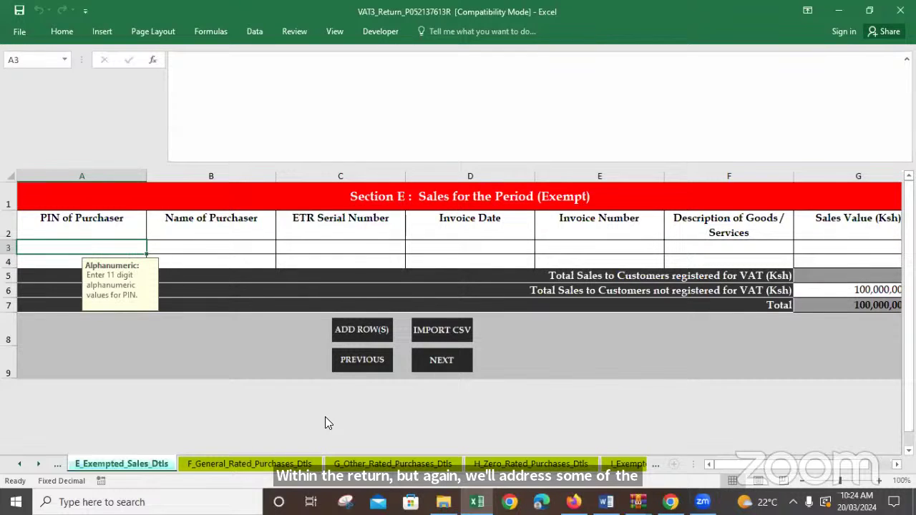
Open the general rated purchases section (Section F) and examine the Type of Purchases options for its first row (A3).
{"action": "left_click", "coordinate": [231, 464]}
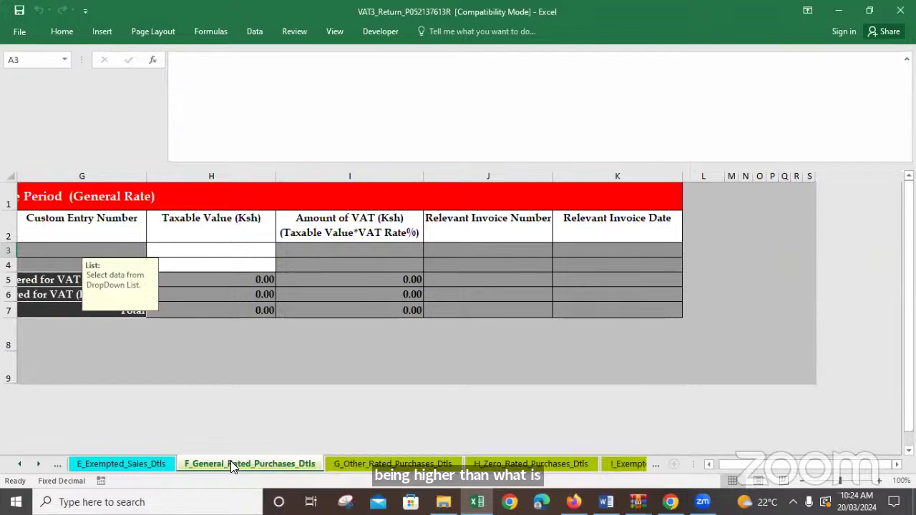
{"action": "left_click", "coordinate": [144, 464]}
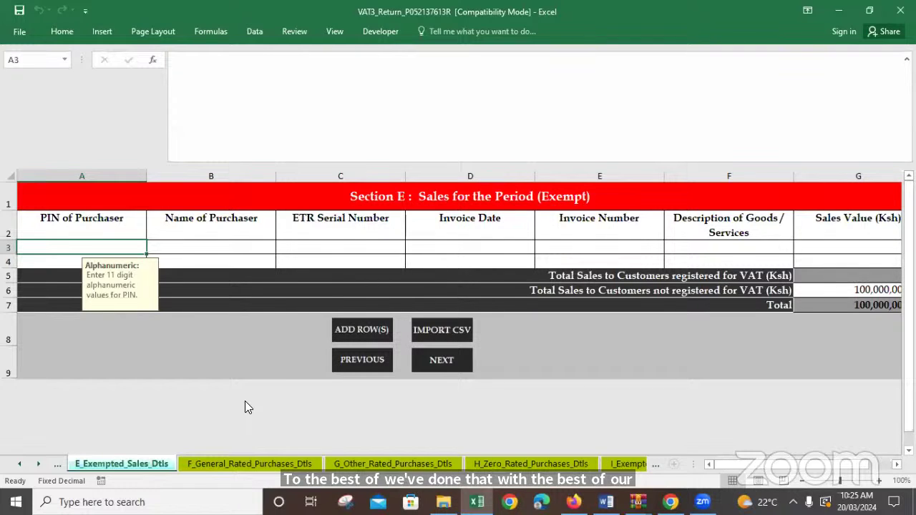
{"action": "left_click", "coordinate": [213, 462]}
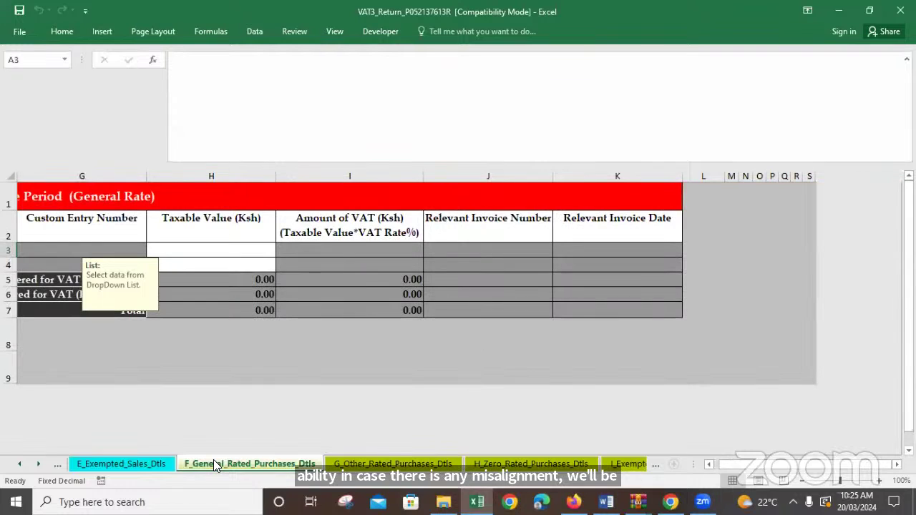
{"action": "left_click", "coordinate": [707, 464]}
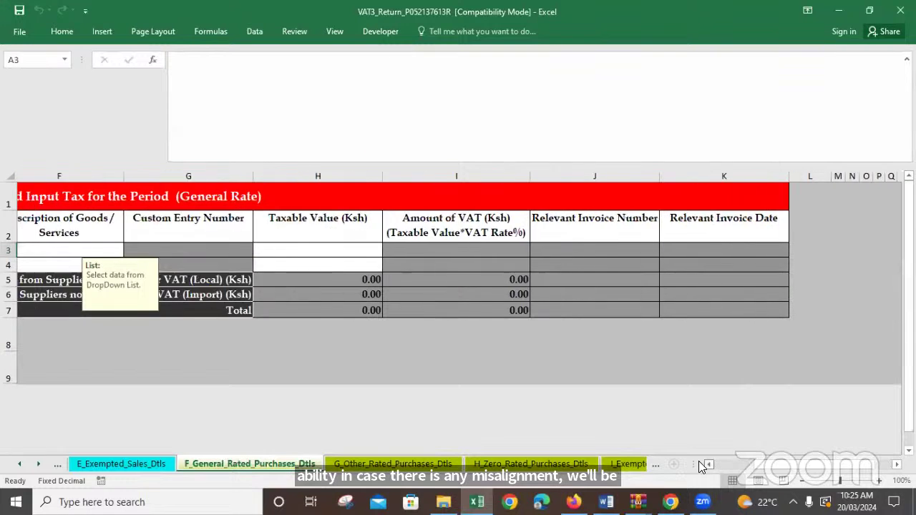
{"action": "left_click", "coordinate": [704, 465]}
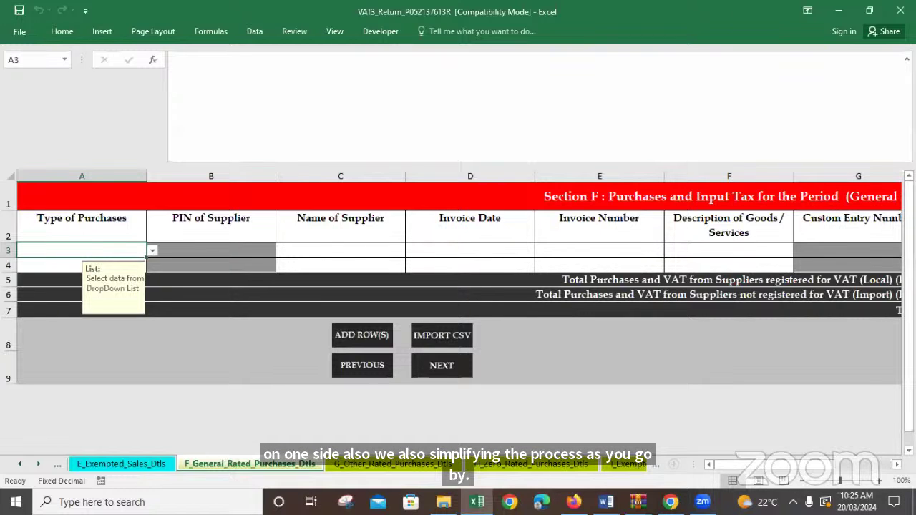
{"action": "mouse_move", "coordinate": [638, 502]}
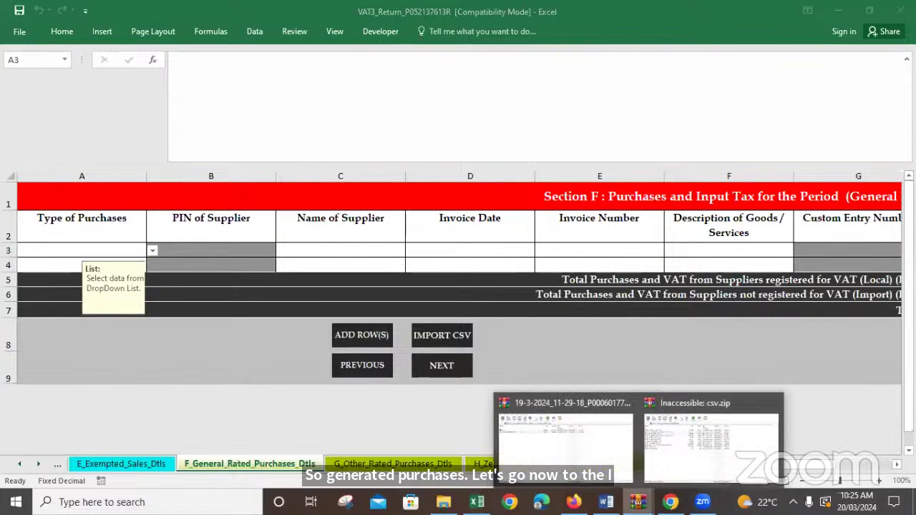
{"action": "left_click", "coordinate": [710, 436]}
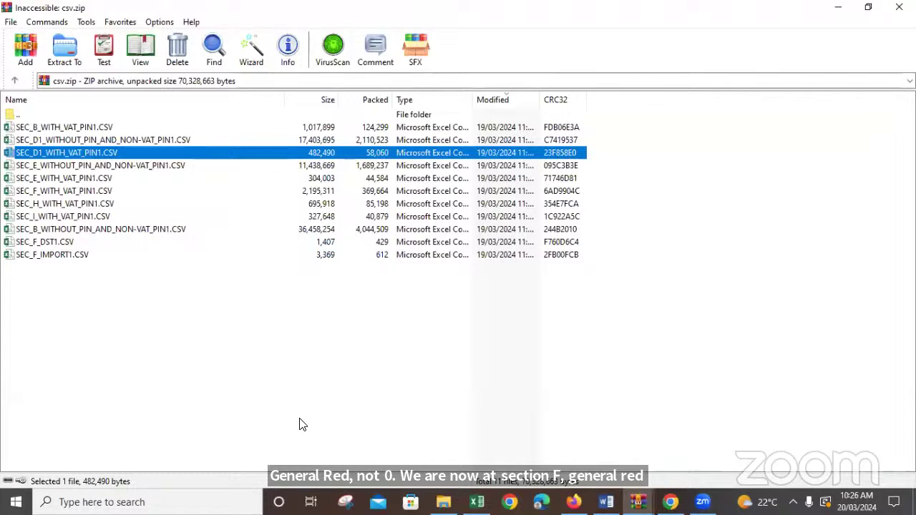
{"action": "left_click", "coordinate": [476, 502]}
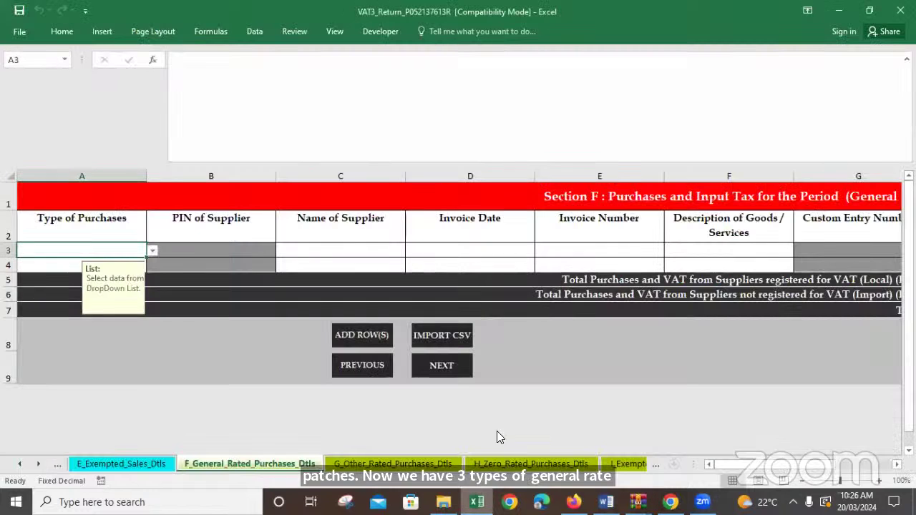
{"action": "left_click", "coordinate": [152, 251]}
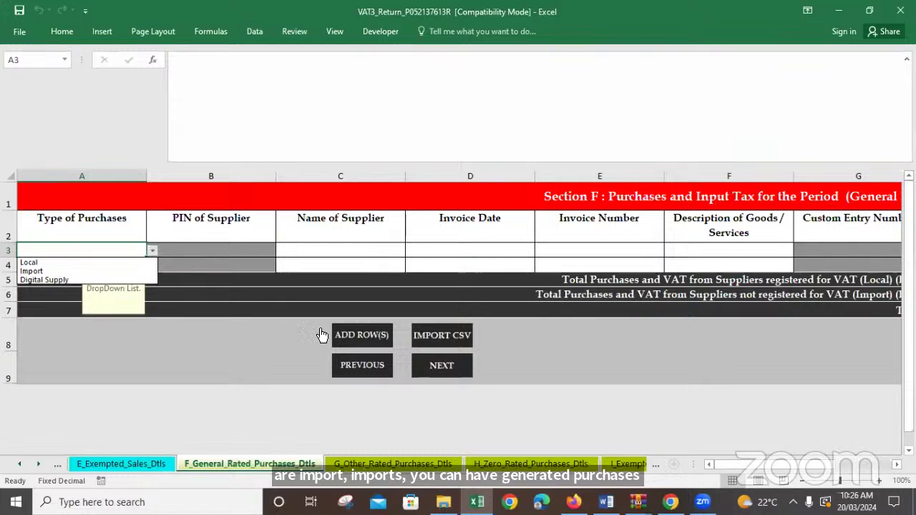
Switch to WinRAR and locate the Section F files SEC_F_WITH_VAT_PIN1.CSV, SEC_F_IMPORT1.CSV and SEC_F_DST1.CSV in csv.zip.
{"action": "left_click", "coordinate": [638, 501]}
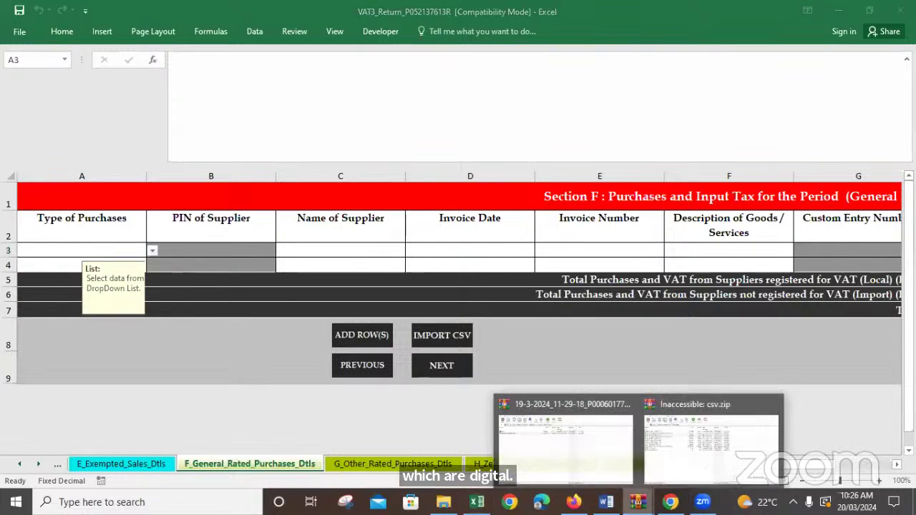
{"action": "left_click", "coordinate": [719, 440]}
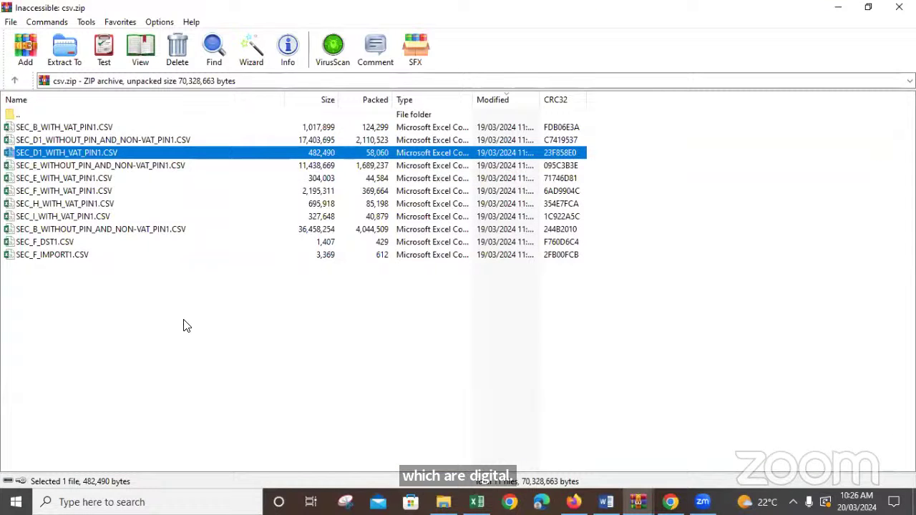
{"action": "left_click", "coordinate": [73, 192]}
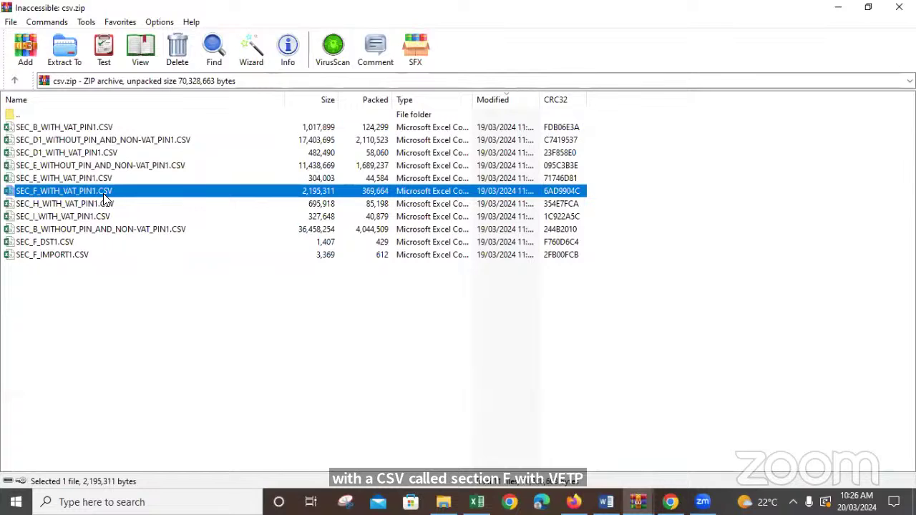
{"action": "left_click", "coordinate": [22, 256]}
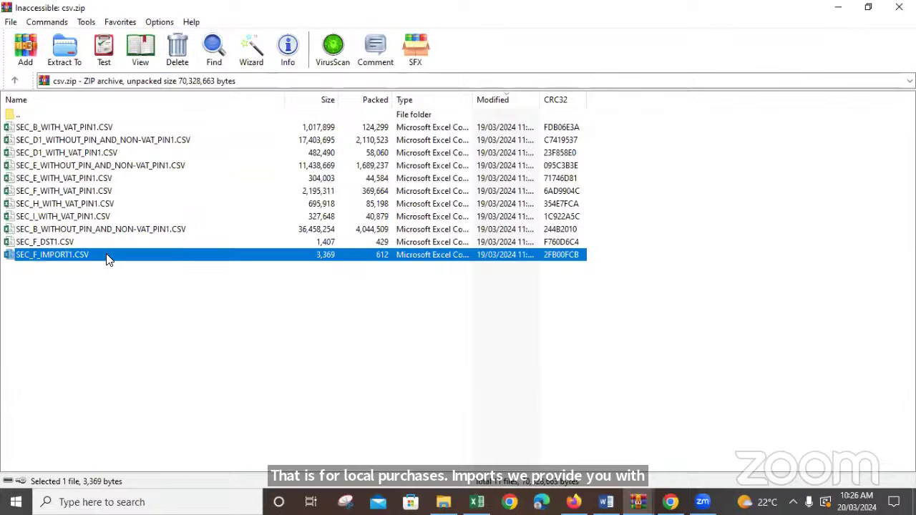
{"action": "left_click", "coordinate": [24, 244]}
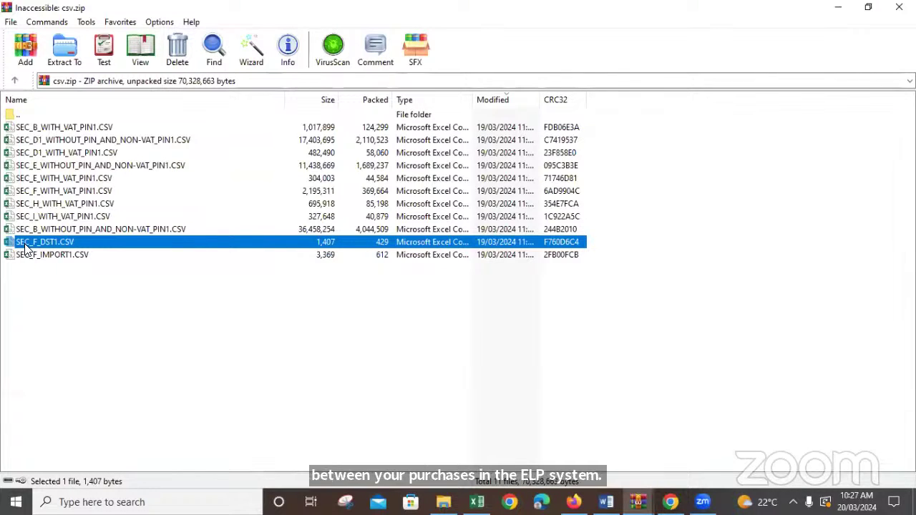
Go through the Section F, H and I purchase CSV files in csv.zip, including the F imports file.
{"action": "left_click", "coordinate": [53, 192]}
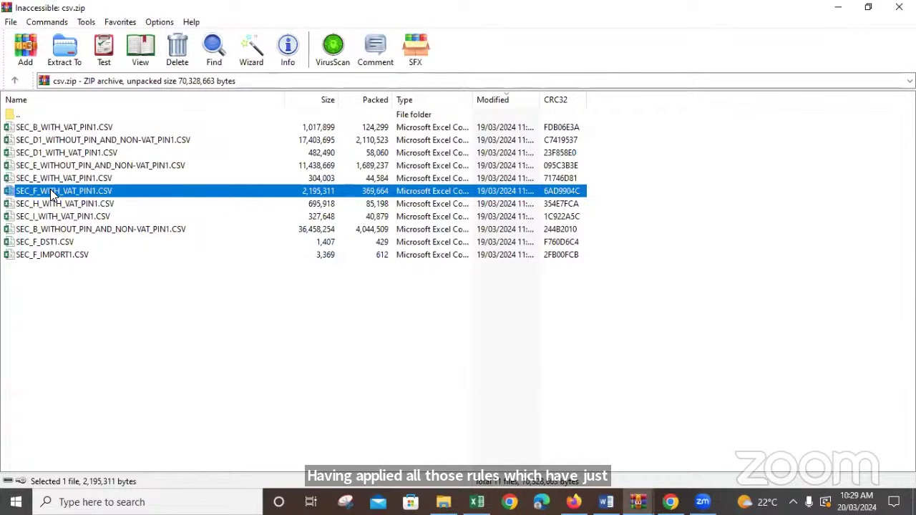
{"action": "left_click", "coordinate": [55, 206]}
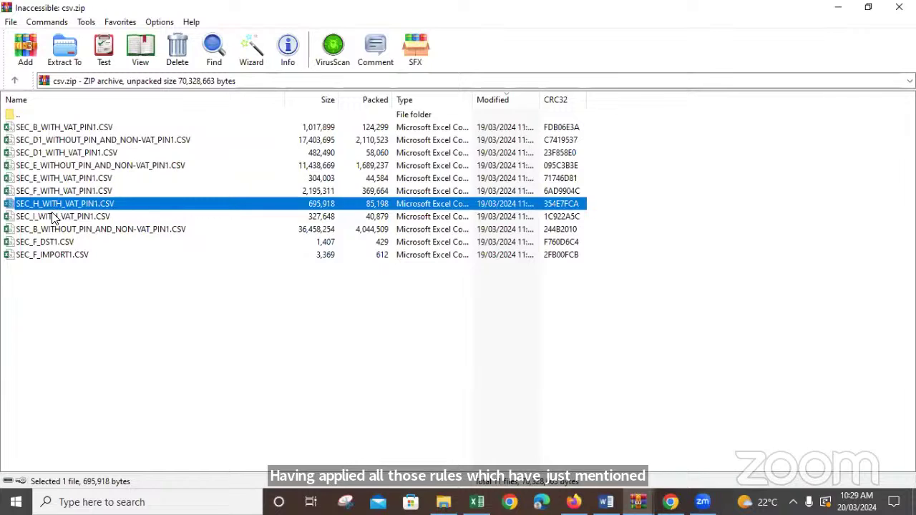
{"action": "left_click", "coordinate": [54, 217]}
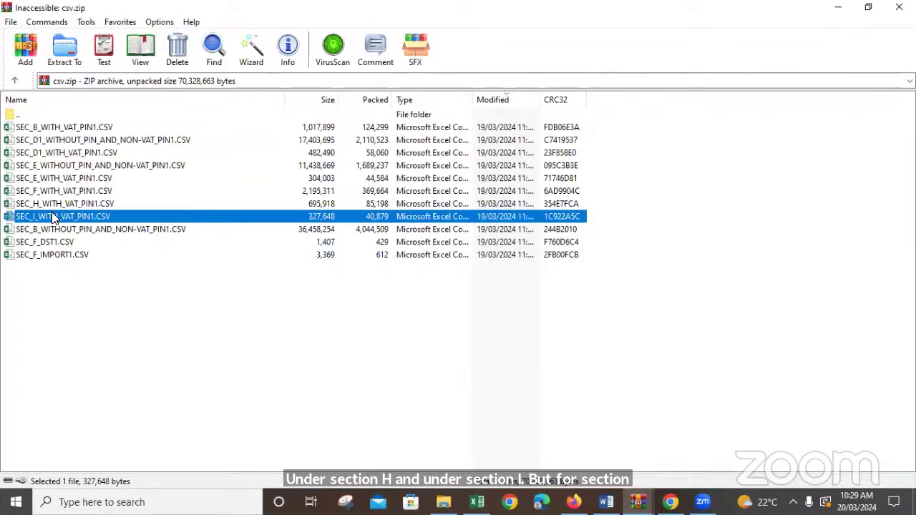
{"action": "left_click", "coordinate": [57, 255]}
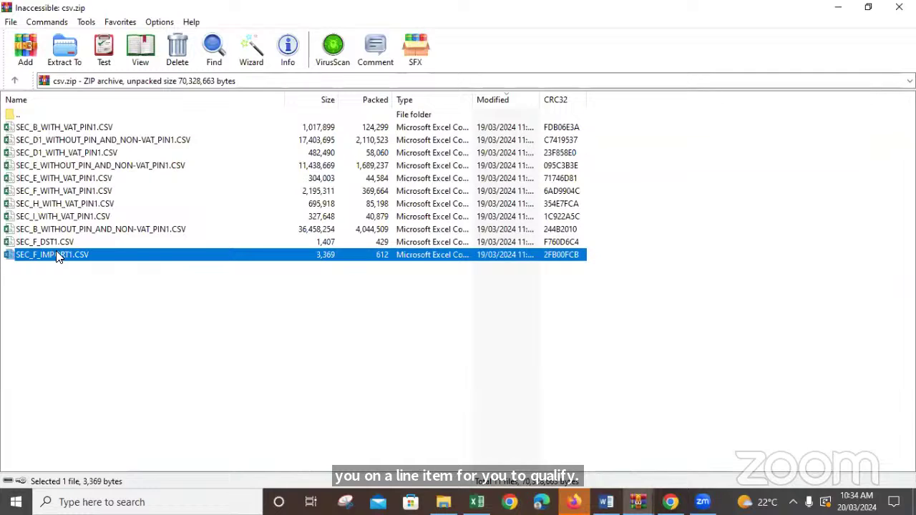
{"action": "left_click", "coordinate": [39, 204]}
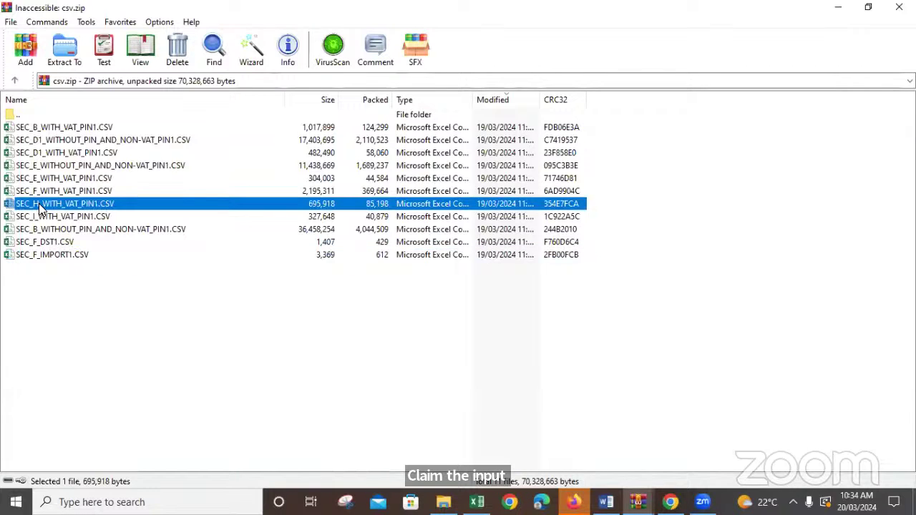
{"action": "left_click", "coordinate": [46, 215]}
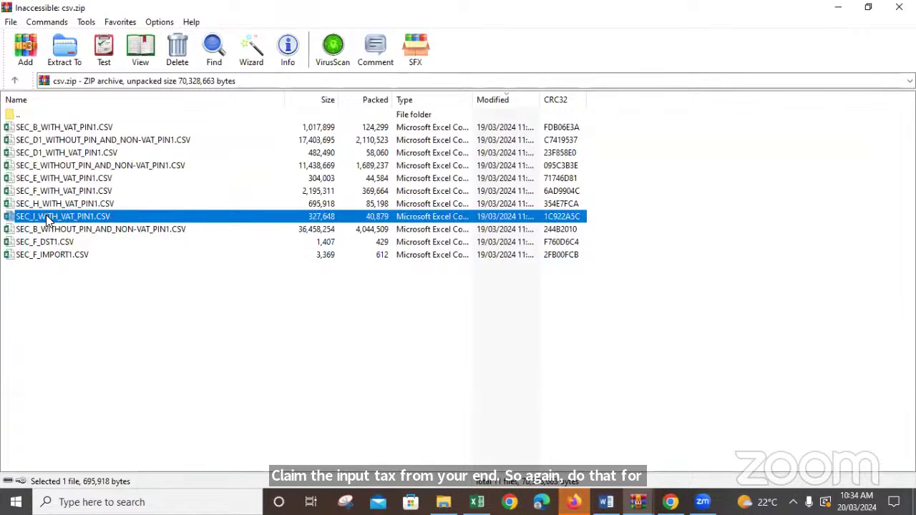
{"action": "left_click", "coordinate": [51, 179]}
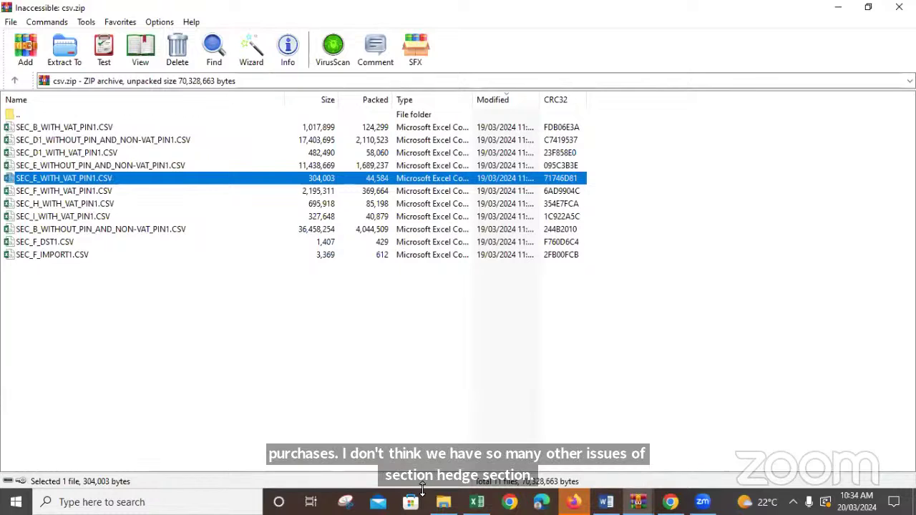
Open SEC_F_WITH_VAT_PIN1 and Imports from the Desktop folder, widen the date and supplier name columns to read them, and close the file.
{"action": "left_click", "coordinate": [443, 502]}
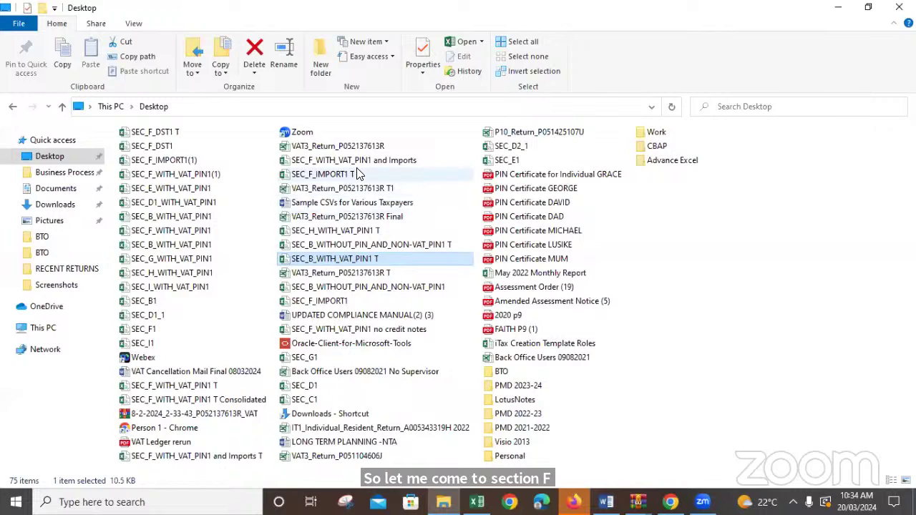
{"action": "double_click", "coordinate": [357, 164]}
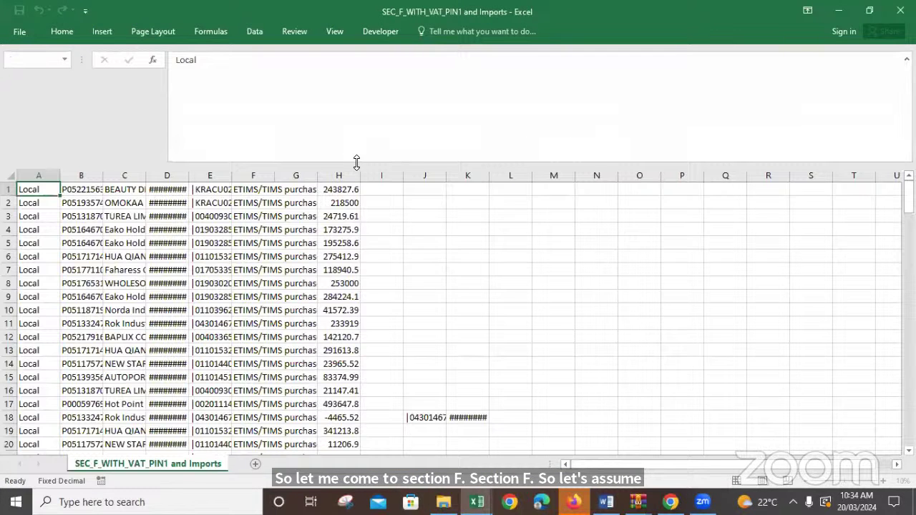
{"action": "double_click", "coordinate": [188, 176]}
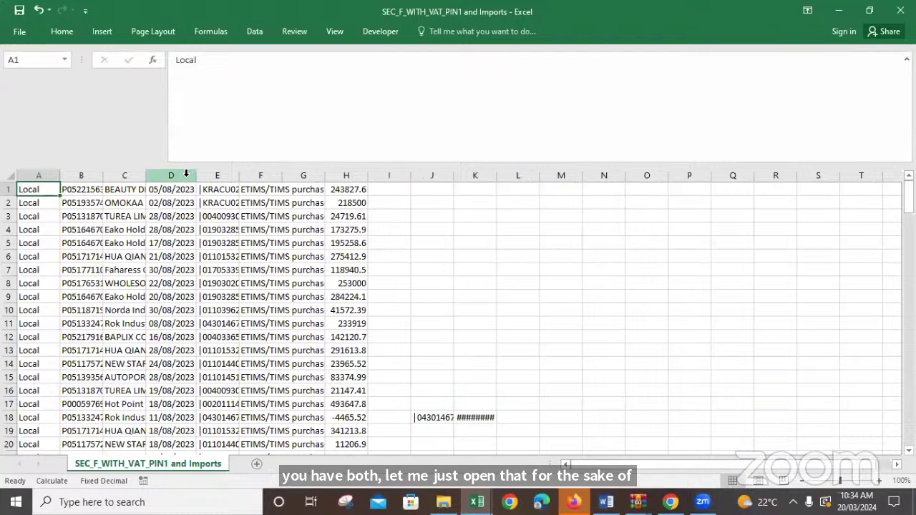
{"action": "left_click_drag", "start_coordinate": [144, 178], "coordinate": [143, 177]}
{"action": "double_click", "coordinate": [144, 177]}
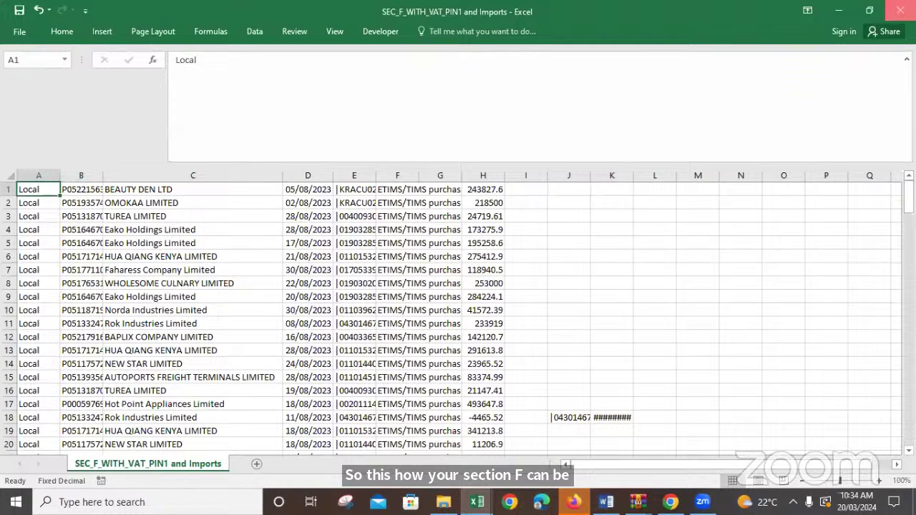
{"action": "left_click", "coordinate": [900, 10]}
{"action": "left_click", "coordinate": [455, 267]}
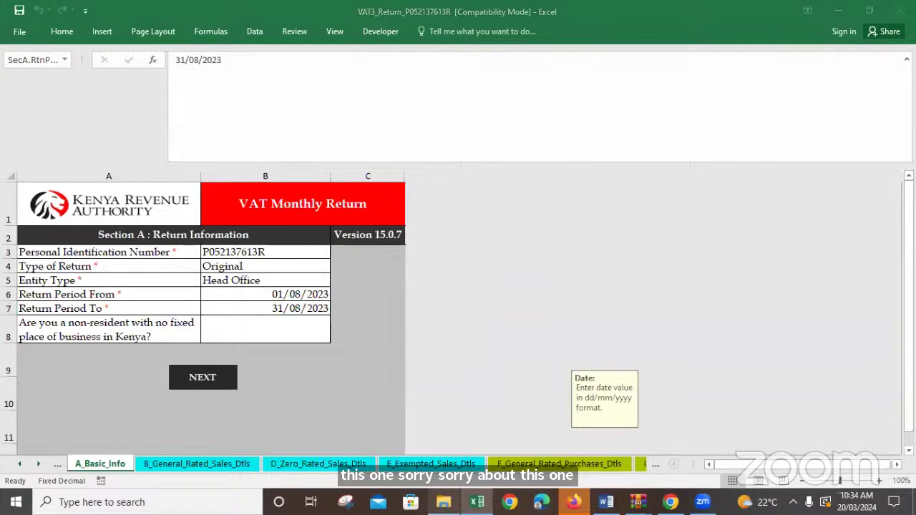
Find SEC_F_WITH_VAT_PIN1(1) in the Desktop folder, open it to view its local purchase rows, and close it.
{"action": "left_click", "coordinate": [443, 502]}
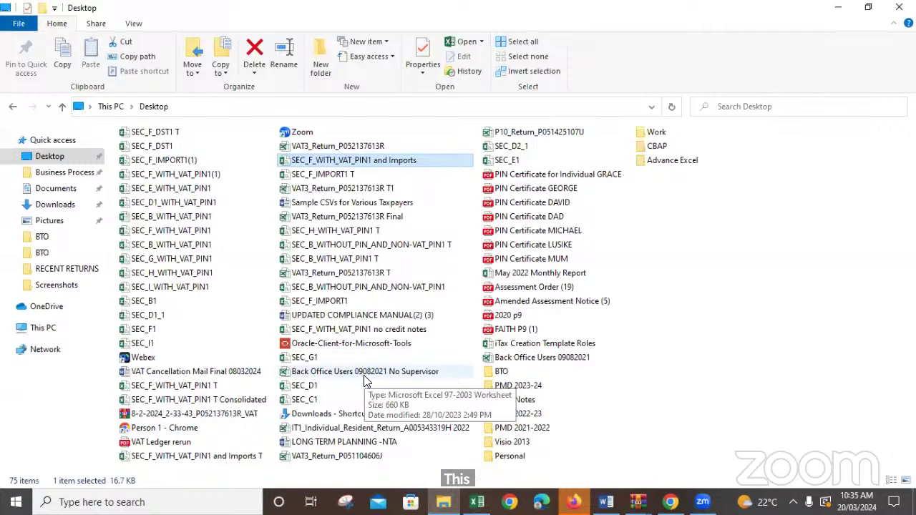
{"action": "left_click", "coordinate": [335, 231]}
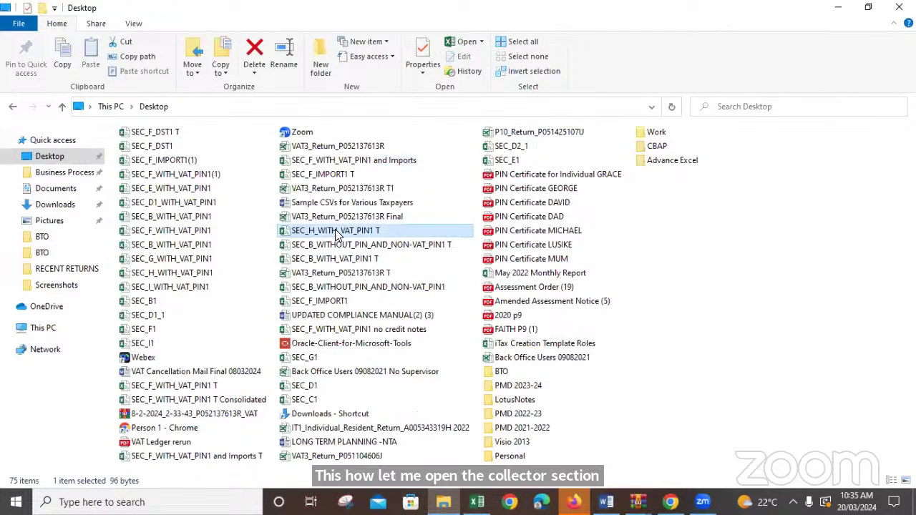
{"action": "key", "text": "Down"}
{"action": "key", "text": "Down"}
{"action": "key", "text": "Down"}
{"action": "key", "text": "Down"}
{"action": "key", "text": "Down"}
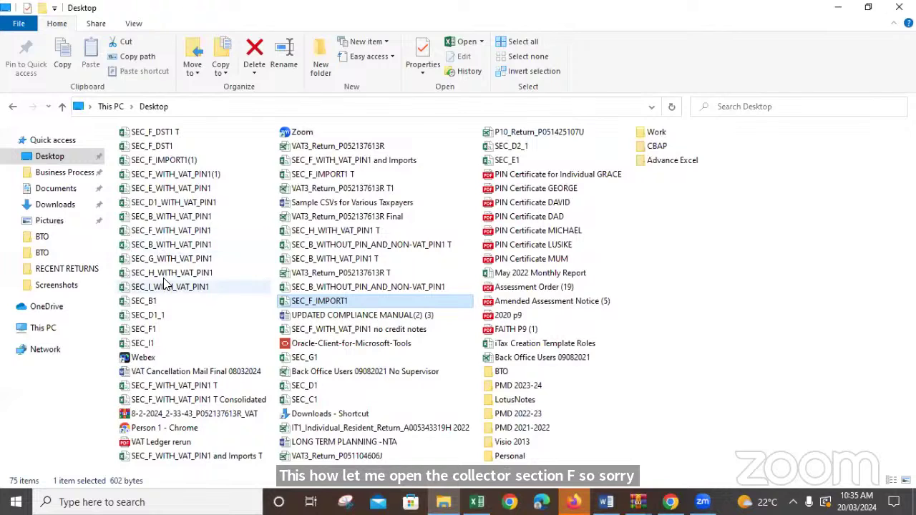
{"action": "double_click", "coordinate": [180, 175]}
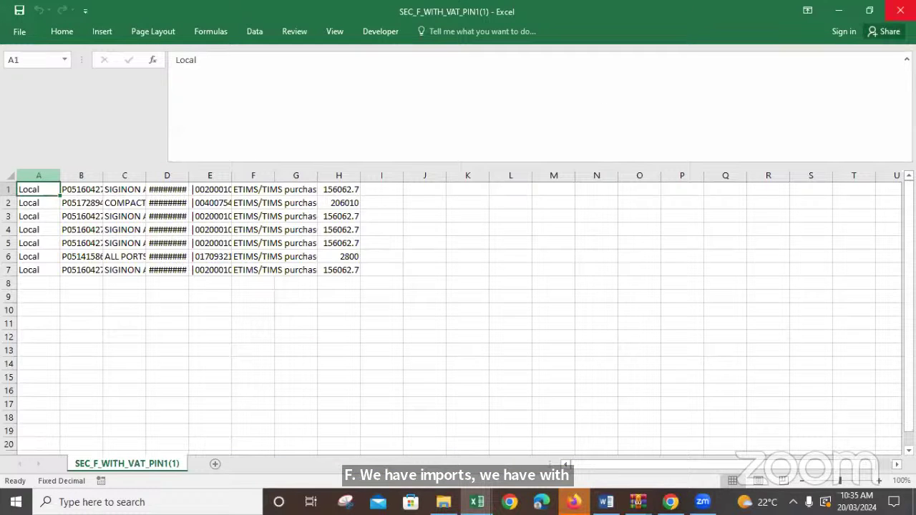
{"action": "left_click", "coordinate": [900, 10]}
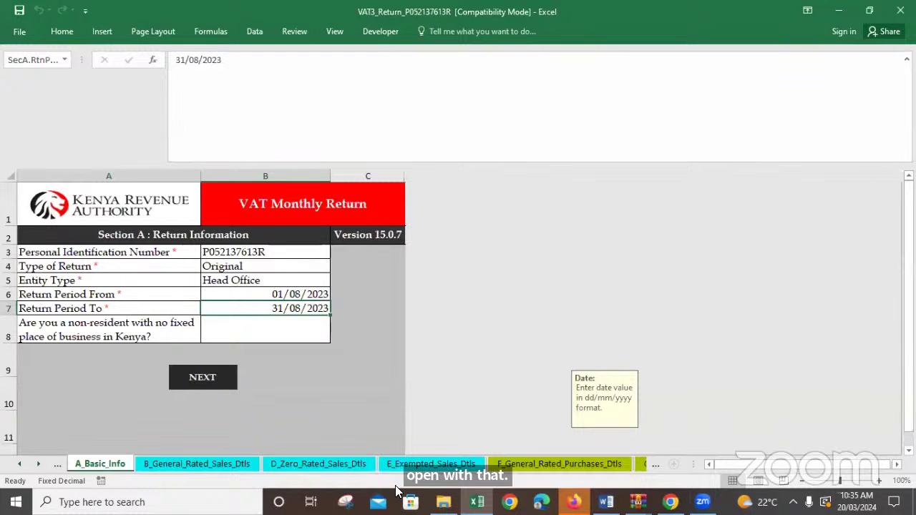
Open SEC_F_WITH_VAT_PIN1 and Imports T from the Desktop folder and fit columns B to F to their contents.
{"action": "left_click", "coordinate": [443, 502]}
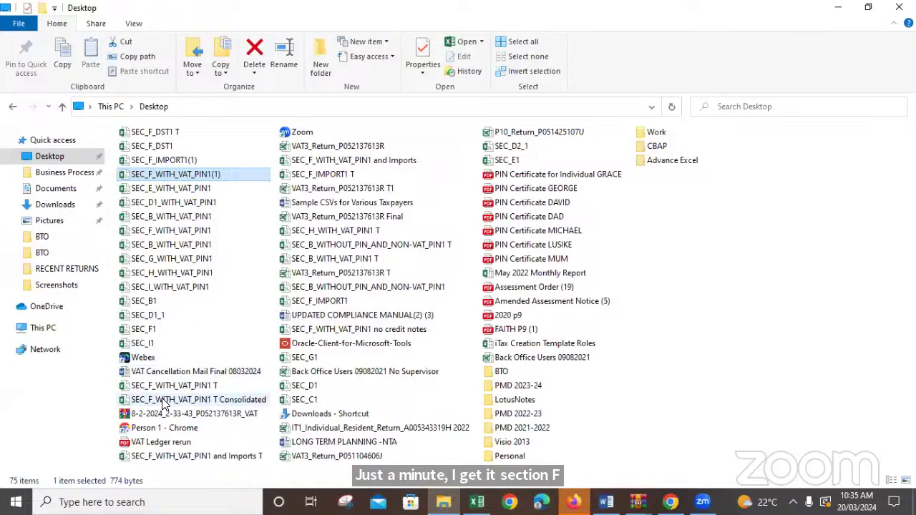
{"action": "double_click", "coordinate": [190, 462]}
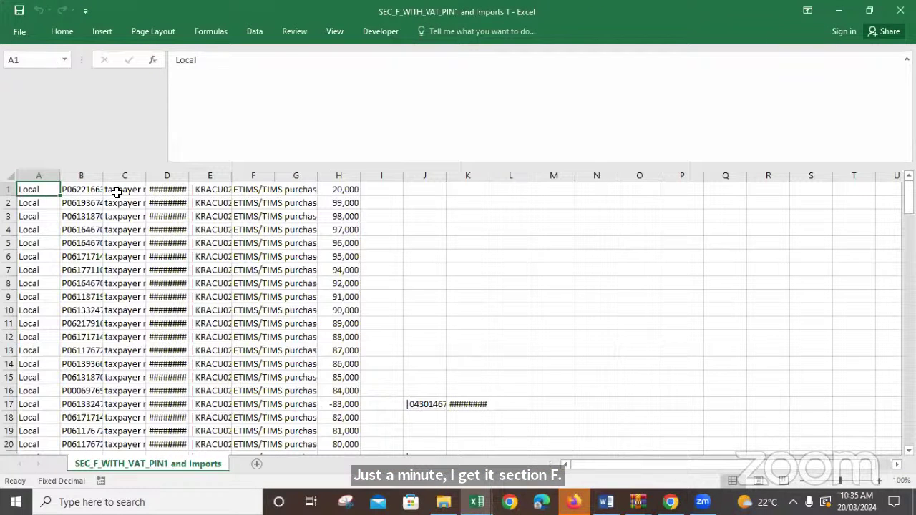
{"action": "double_click", "coordinate": [103, 176]}
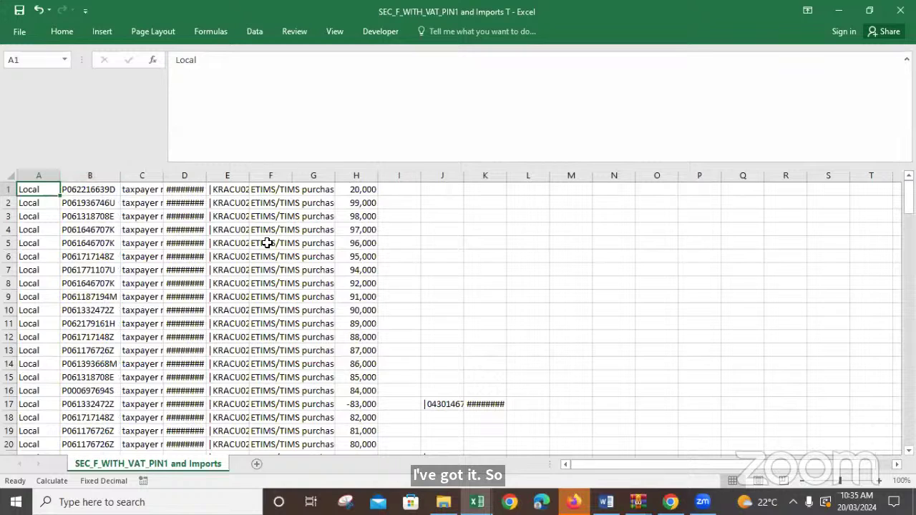
{"action": "double_click", "coordinate": [164, 176]}
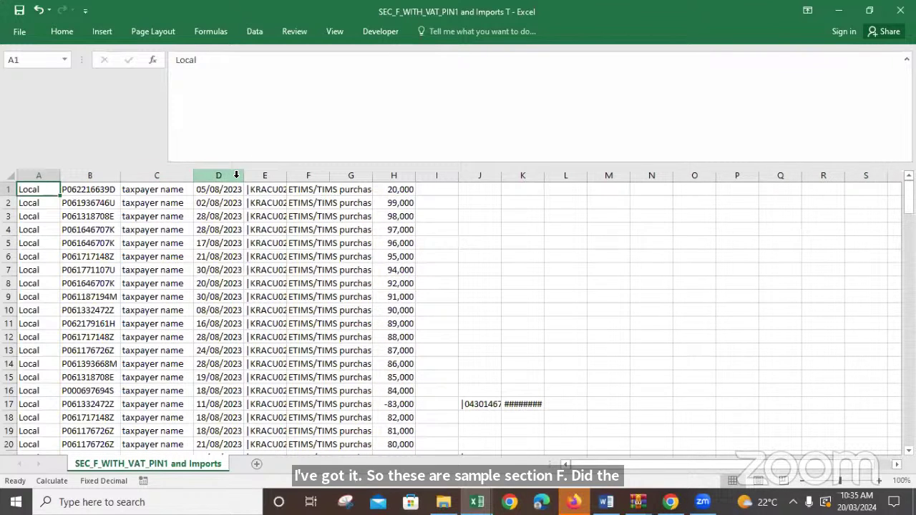
{"action": "left_click", "coordinate": [281, 188]}
{"action": "double_click", "coordinate": [284, 169]}
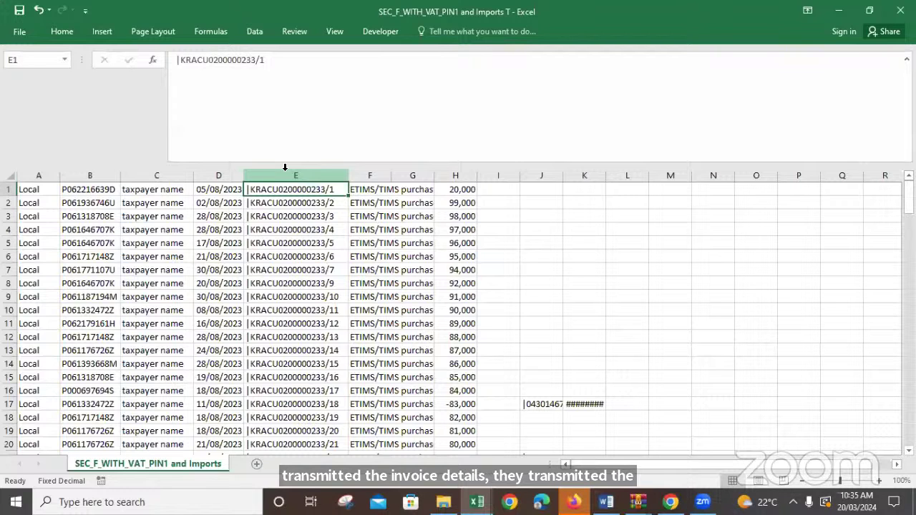
{"action": "double_click", "coordinate": [388, 175]}
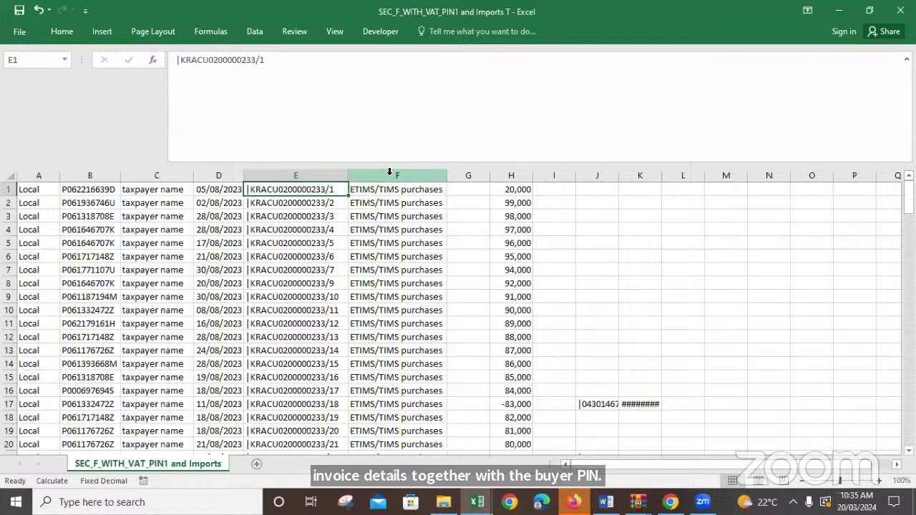
{"action": "left_click", "coordinate": [529, 173]}
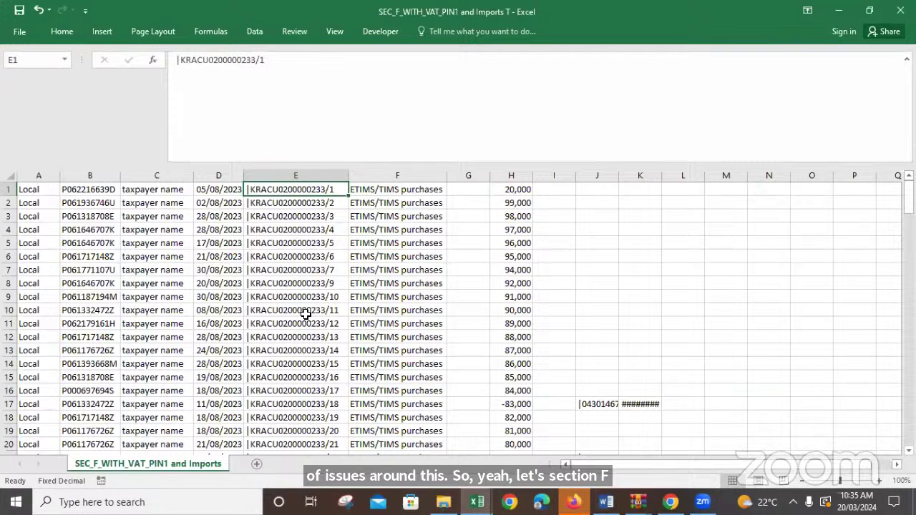
Go through the purchase rows from the local ETIMS/TIMS purchases down to the import purchases at the end of the sheet.
{"action": "left_click", "coordinate": [204, 272]}
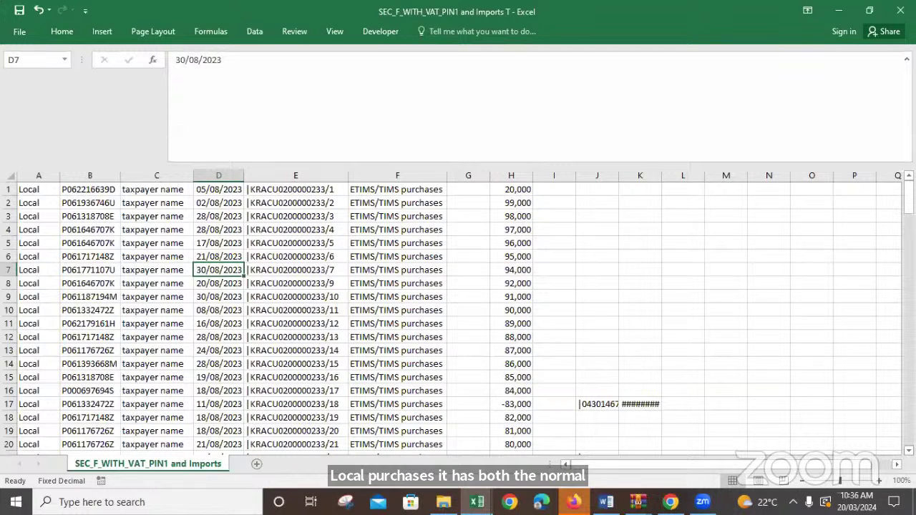
{"action": "scroll", "coordinate": [458, 319], "scroll_direction": "down", "scroll_amount": 6}
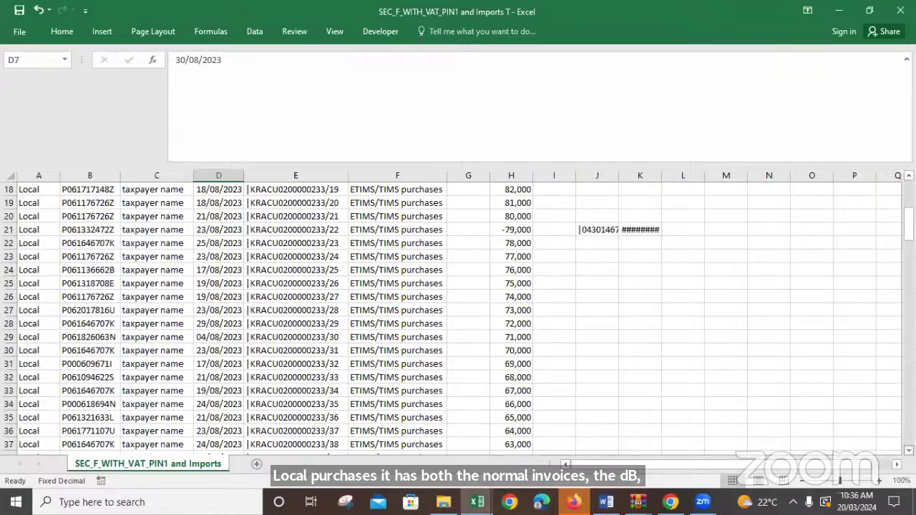
{"action": "scroll", "coordinate": [459, 319], "scroll_direction": "down", "scroll_amount": 10}
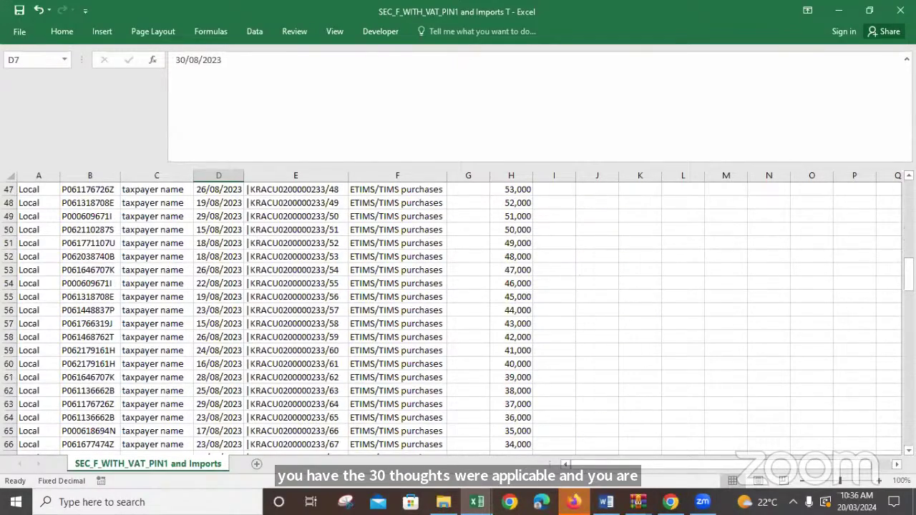
{"action": "scroll", "coordinate": [458, 319], "scroll_direction": "down", "scroll_amount": 20}
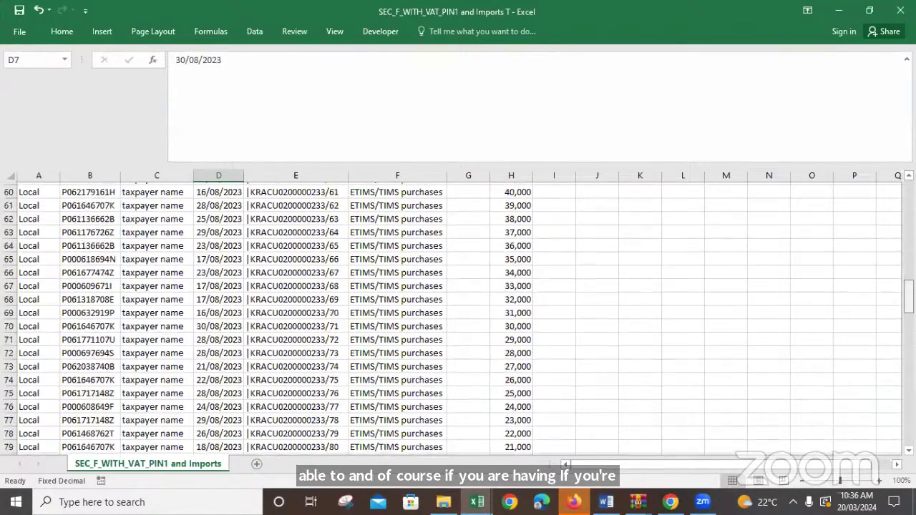
{"action": "scroll", "coordinate": [458, 319], "scroll_direction": "down", "scroll_amount": 8}
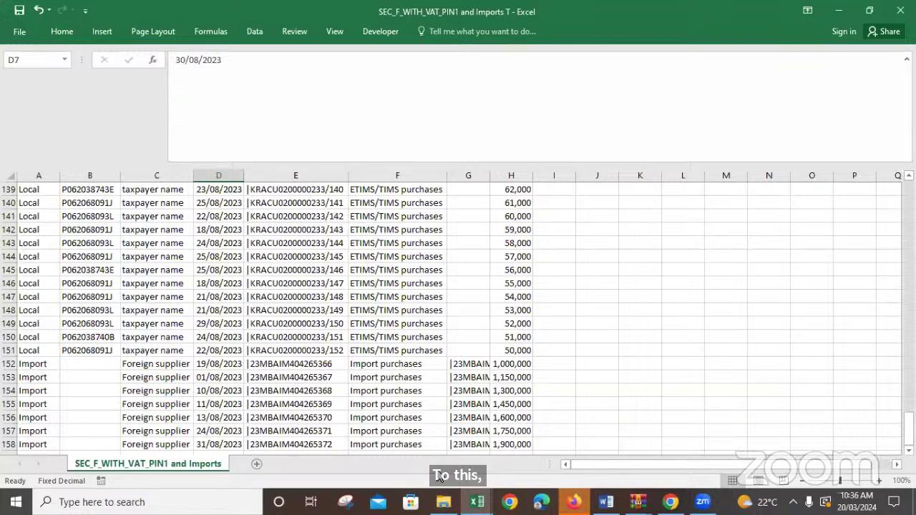
Open SEC_F_DST1 T from the Desktop folder and fit columns A to E to their contents.
{"action": "left_click", "coordinate": [444, 502]}
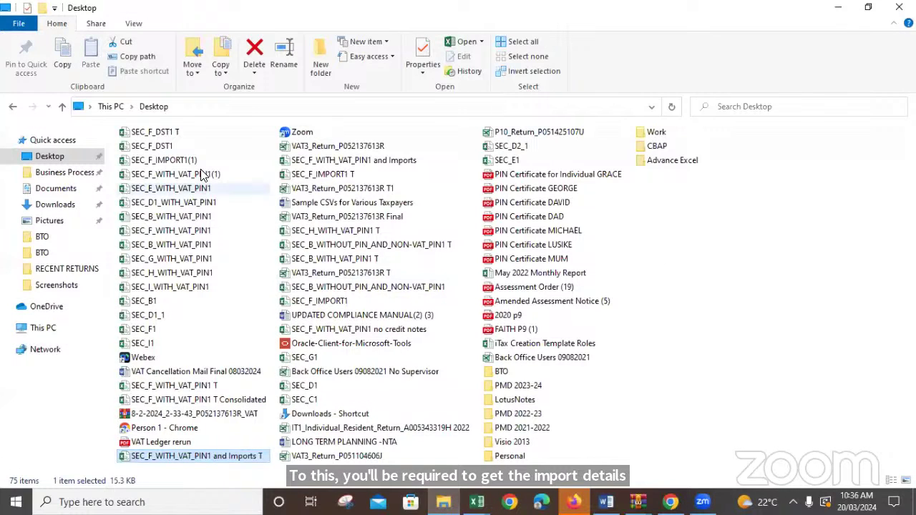
{"action": "double_click", "coordinate": [167, 133]}
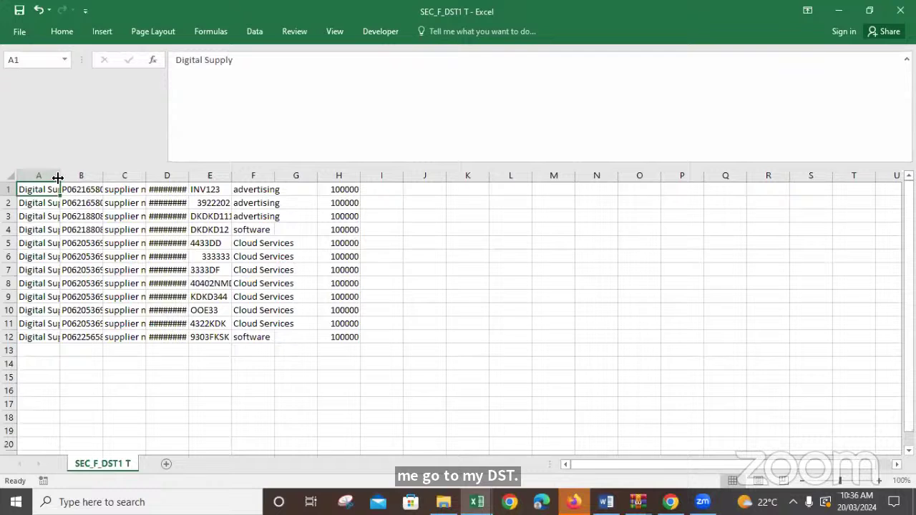
{"action": "double_click", "coordinate": [60, 175]}
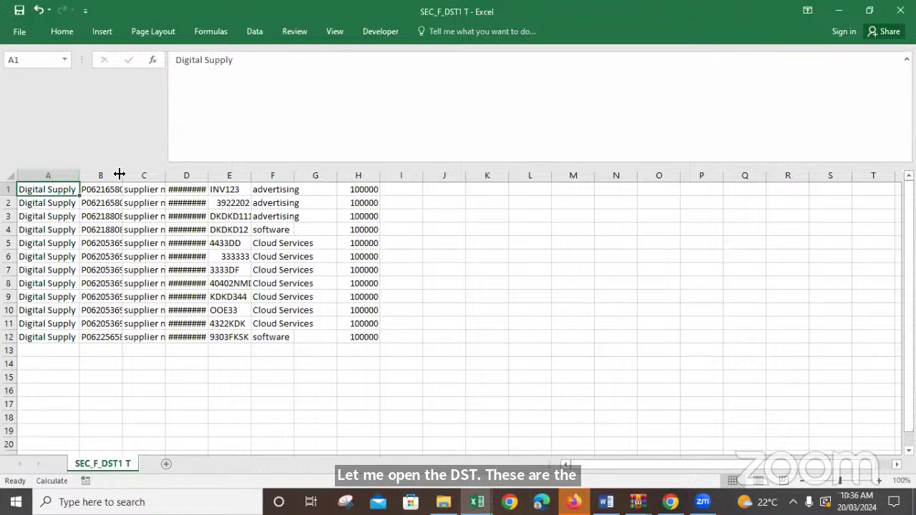
{"action": "double_click", "coordinate": [120, 174]}
{"action": "double_click", "coordinate": [181, 175]}
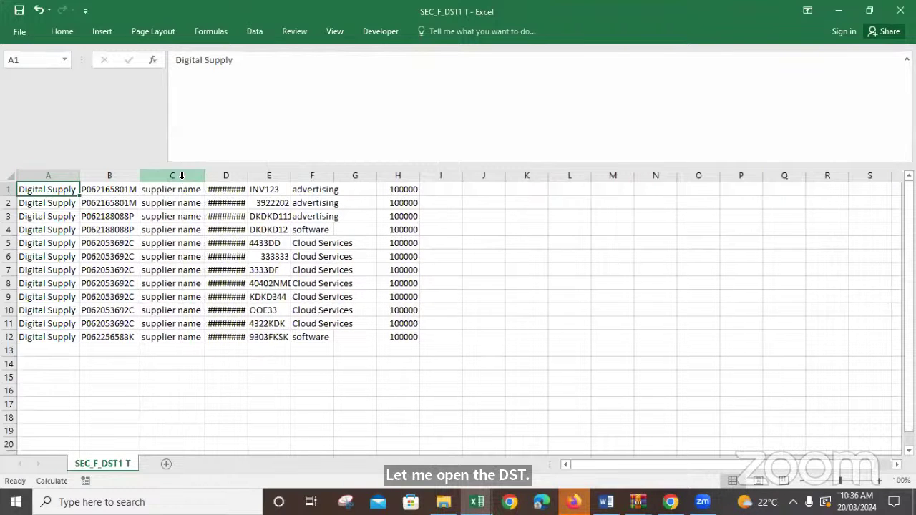
{"action": "double_click", "coordinate": [249, 175]}
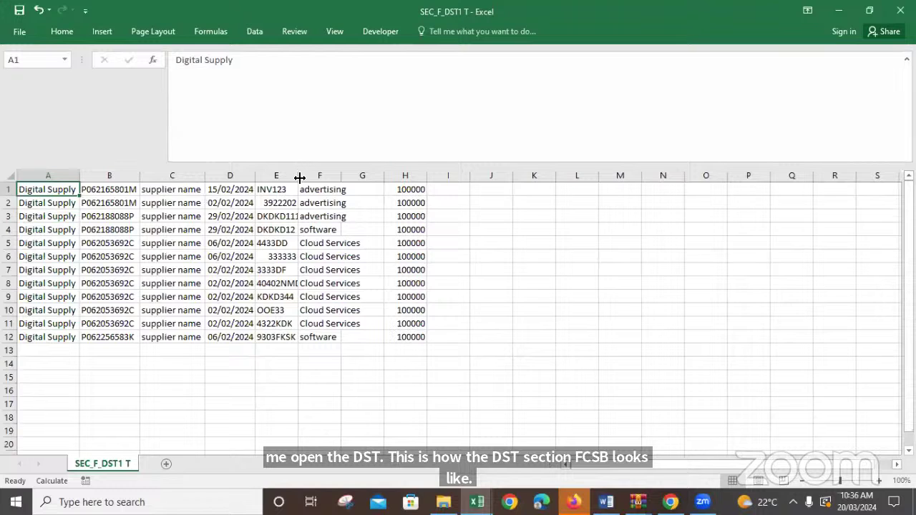
{"action": "double_click", "coordinate": [300, 176]}
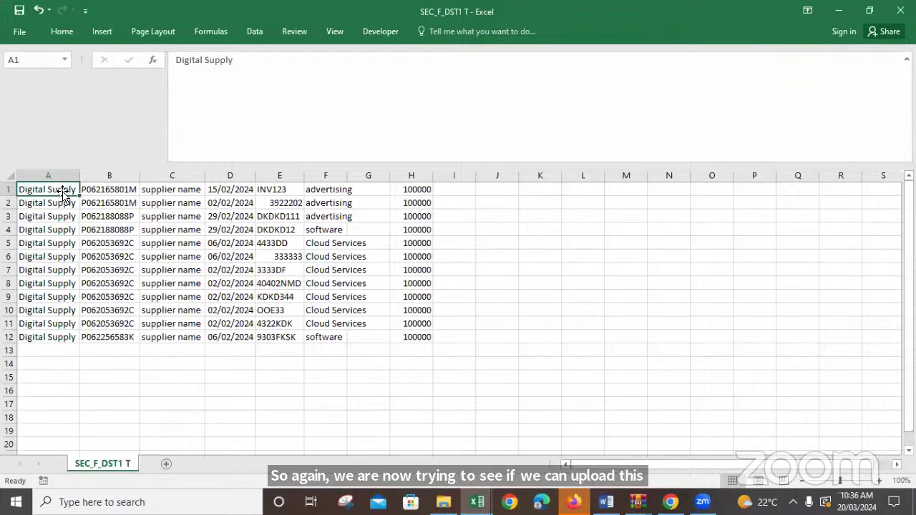
Copy the Digital Supply rows A1:I12 and paste them below the import rows of SEC_F_WITH_VAT_PIN1 and Imports T, starting at A159.
{"action": "left_click", "coordinate": [101, 363]}
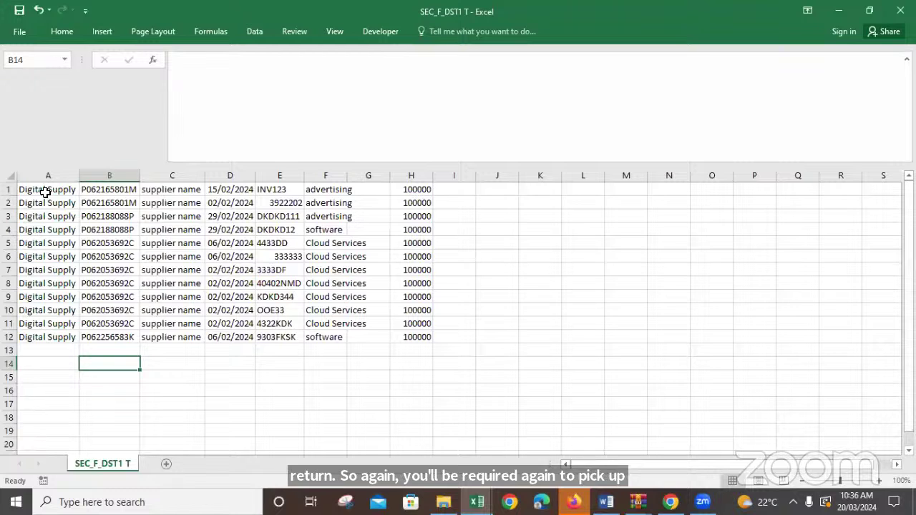
{"action": "left_click_drag", "start_coordinate": [45, 189], "coordinate": [358, 330]}
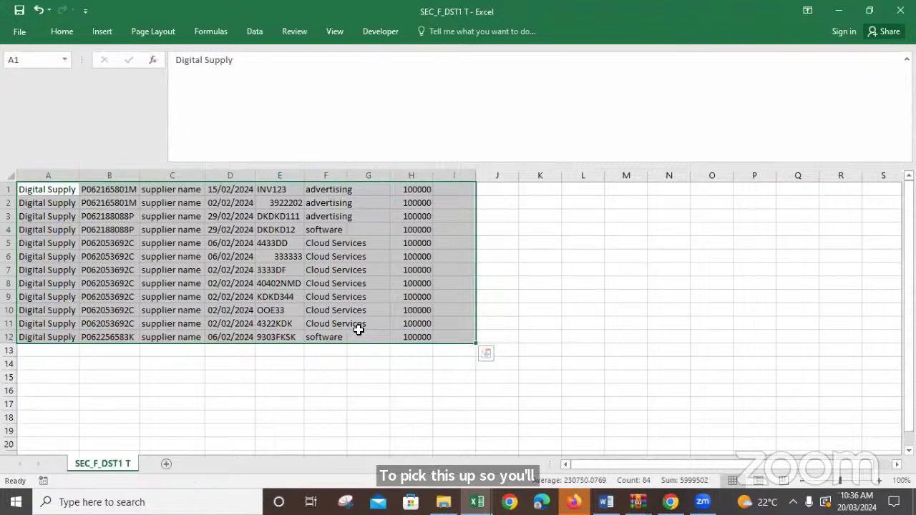
{"action": "key", "text": "ctrl+c"}
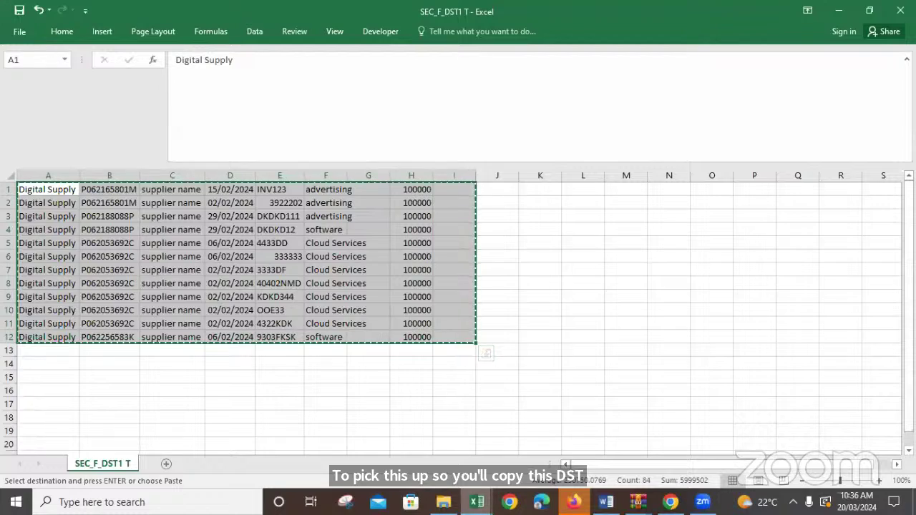
{"action": "left_click", "coordinate": [477, 501]}
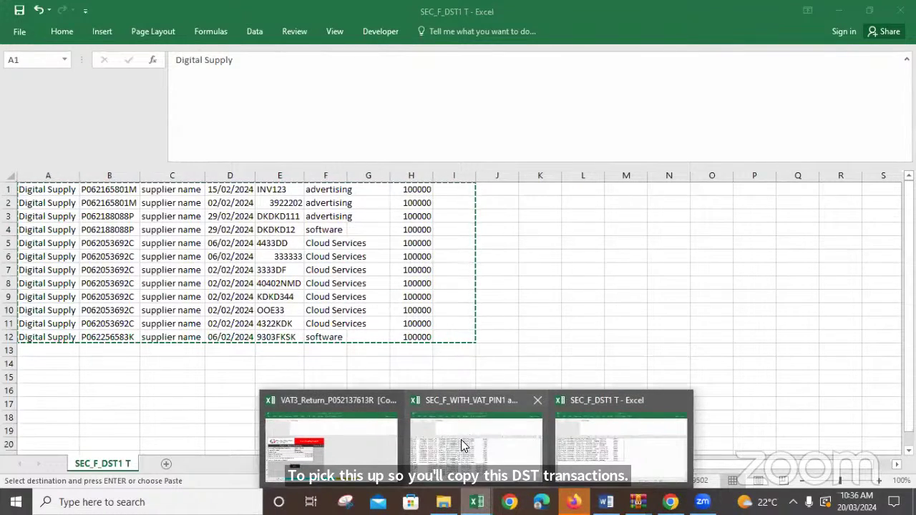
{"action": "left_click", "coordinate": [461, 439]}
{"action": "left_click", "coordinate": [909, 450]}
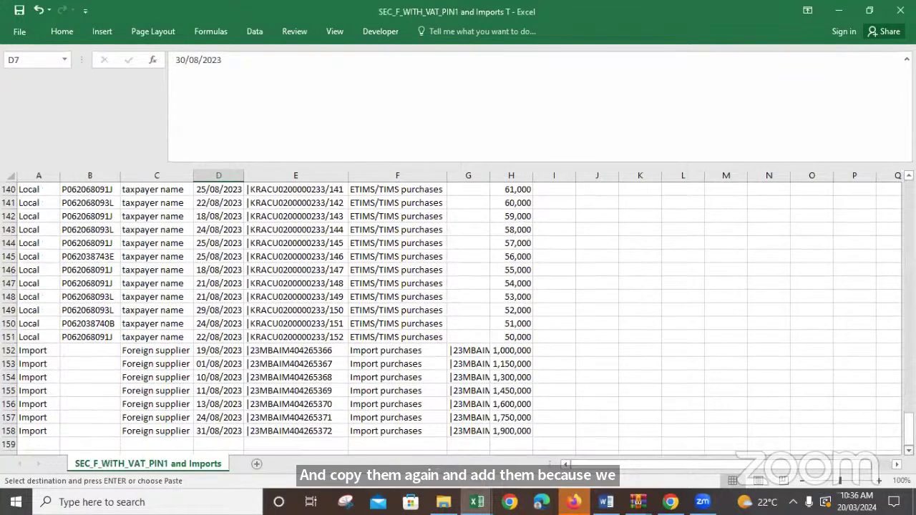
{"action": "scroll", "coordinate": [114, 361], "scroll_direction": "down", "scroll_amount": 3}
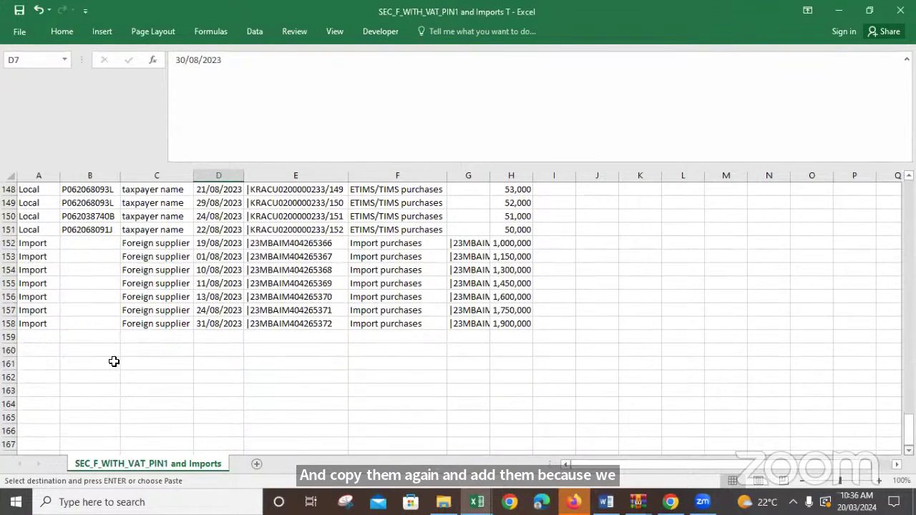
{"action": "left_click", "coordinate": [27, 335]}
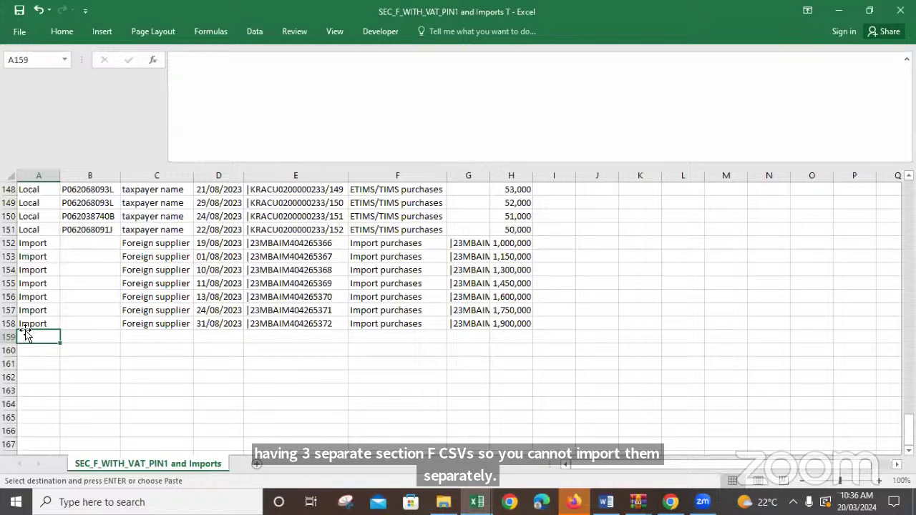
{"action": "key", "text": "ctrl+v"}
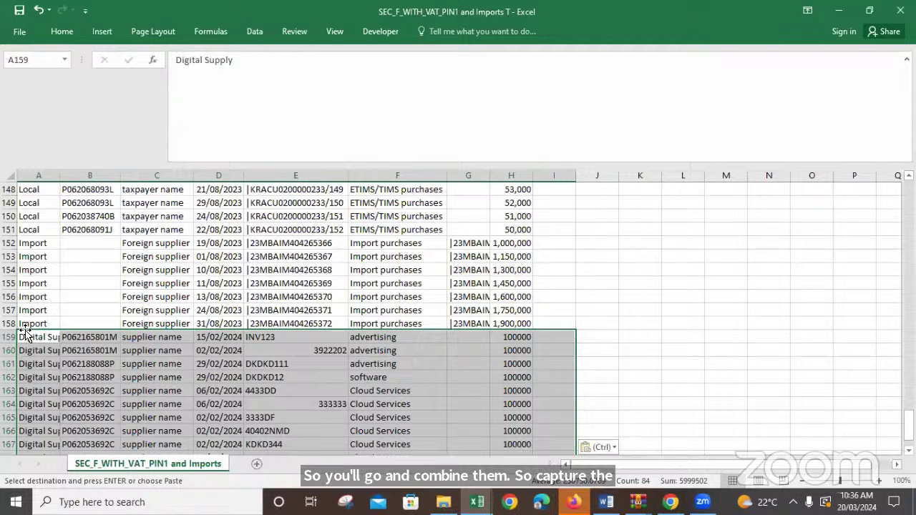
Save the combined file to the Desktop as SEC_F_WITH_VAT_PIN1 and Imports Total T, keeping the comma-delimited CSV format.
{"action": "left_click", "coordinate": [20, 34]}
{"action": "left_click", "coordinate": [41, 168]}
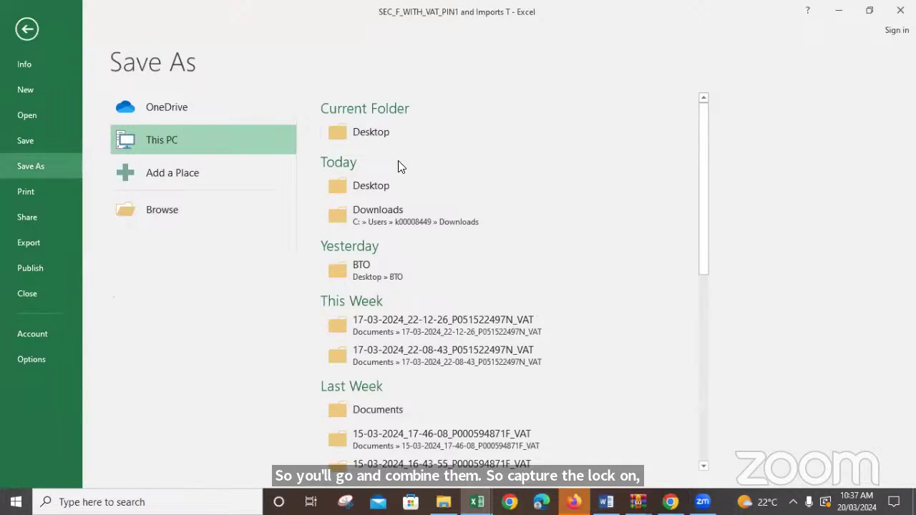
{"action": "left_click", "coordinate": [381, 132]}
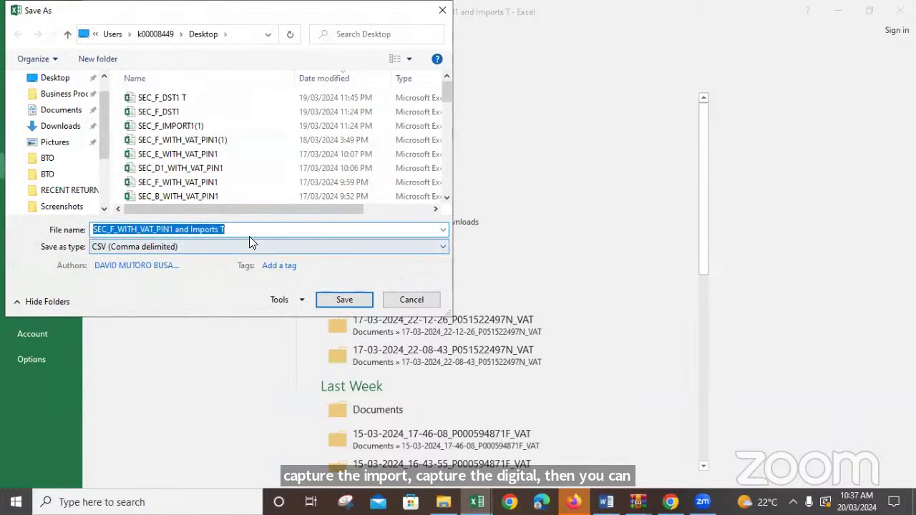
{"action": "left_click", "coordinate": [241, 231]}
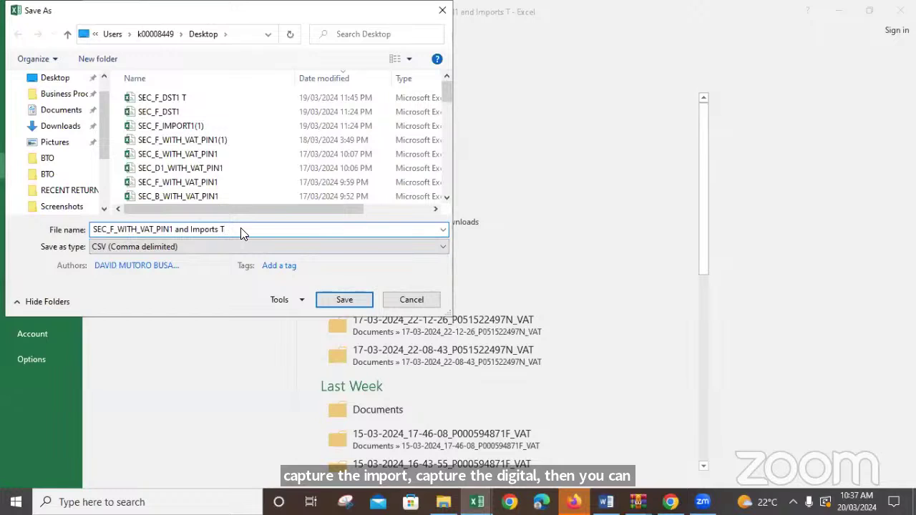
{"action": "type", "text": "otal T"}
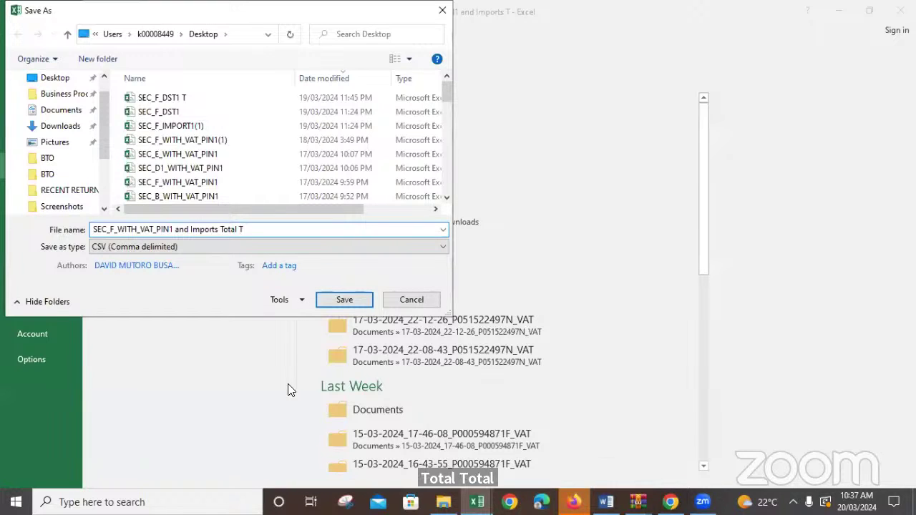
{"action": "left_click", "coordinate": [349, 294]}
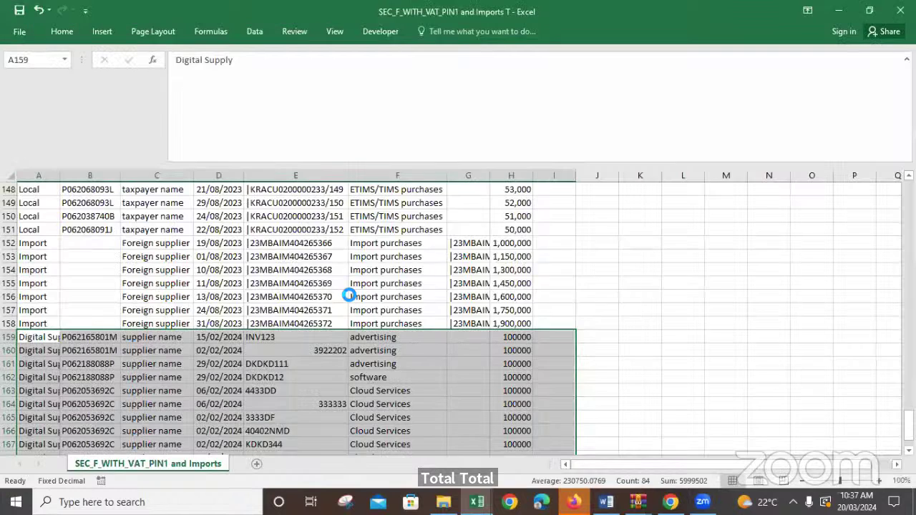
{"action": "left_click", "coordinate": [403, 290]}
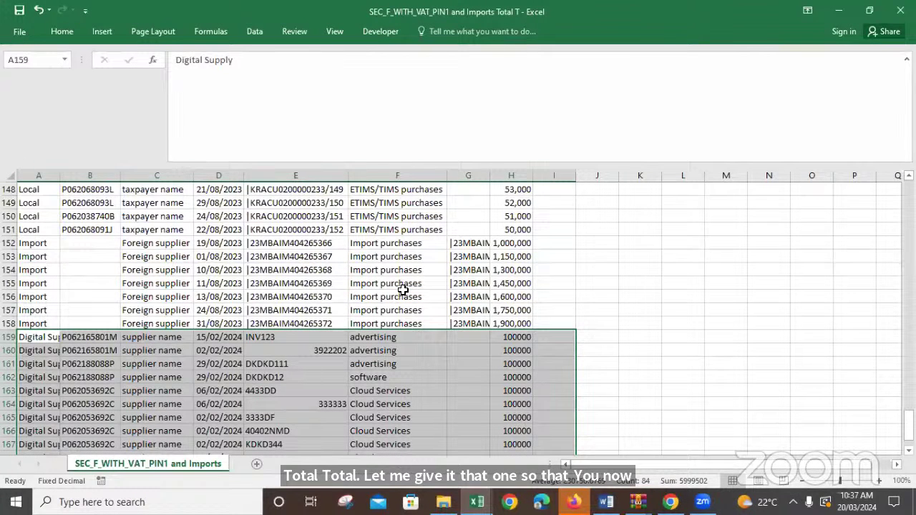
Remove the leading pipe character from each import custom entry number in cells G152 to G158.
{"action": "left_click", "coordinate": [469, 244]}
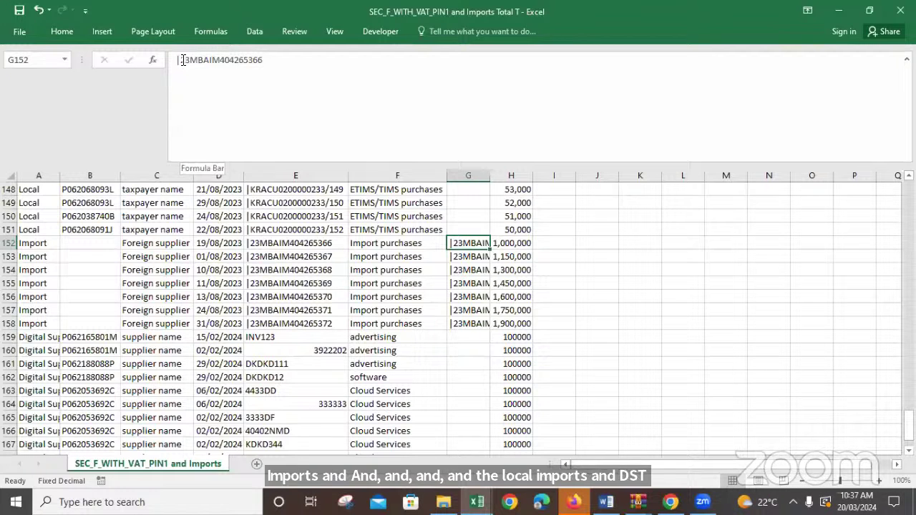
{"action": "key", "text": "BackSpace"}
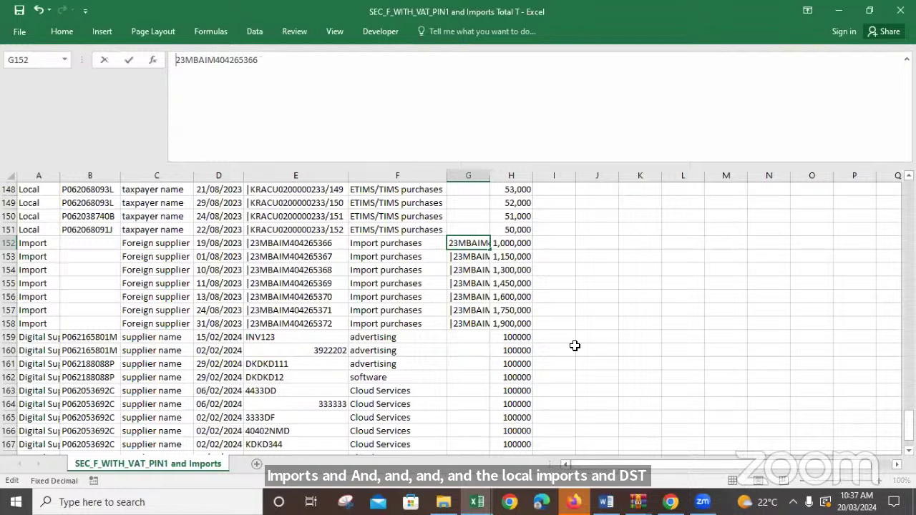
{"action": "left_click", "coordinate": [460, 256]}
{"action": "left_click", "coordinate": [179, 59]}
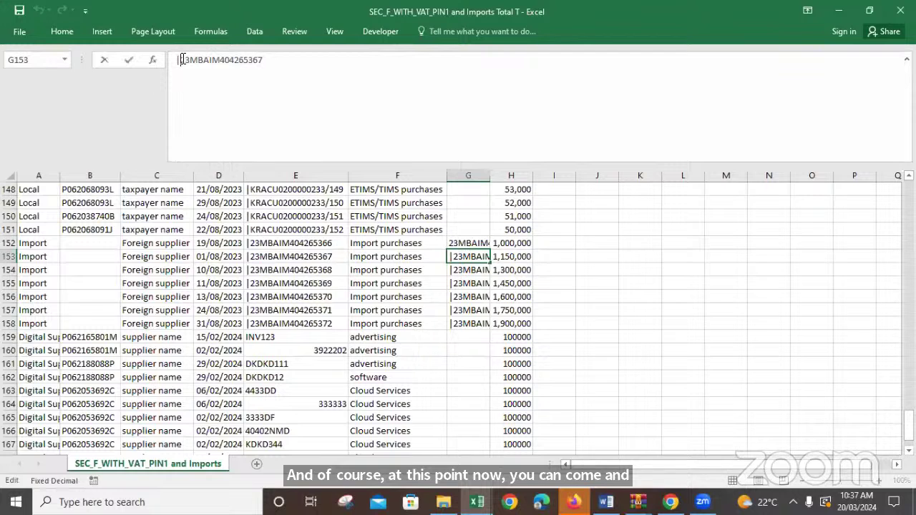
{"action": "key", "text": "BackSpace"}
{"action": "left_click", "coordinate": [469, 272]}
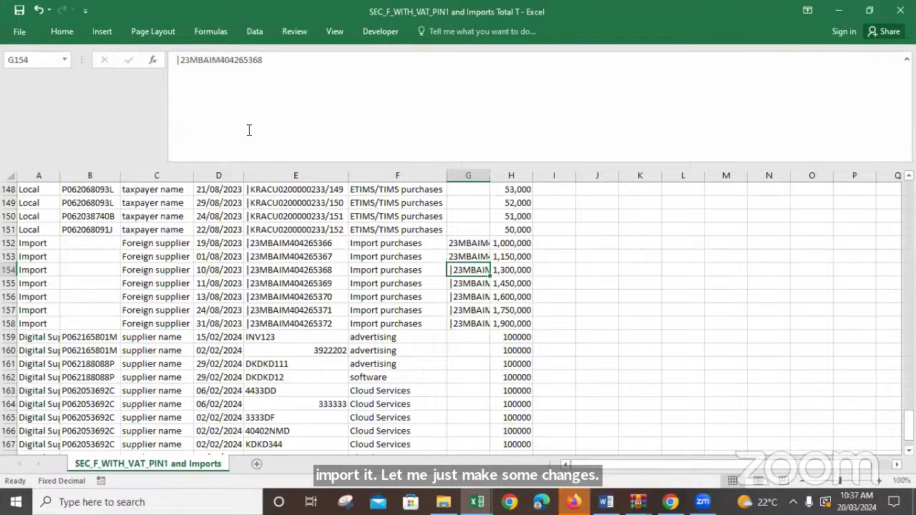
{"action": "left_click", "coordinate": [184, 59]}
{"action": "key", "text": "BackSpace"}
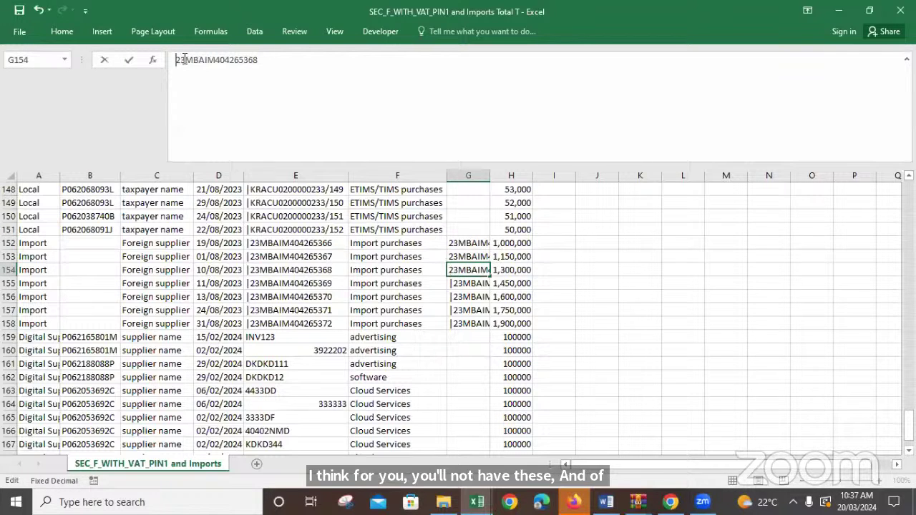
{"action": "left_click", "coordinate": [466, 284]}
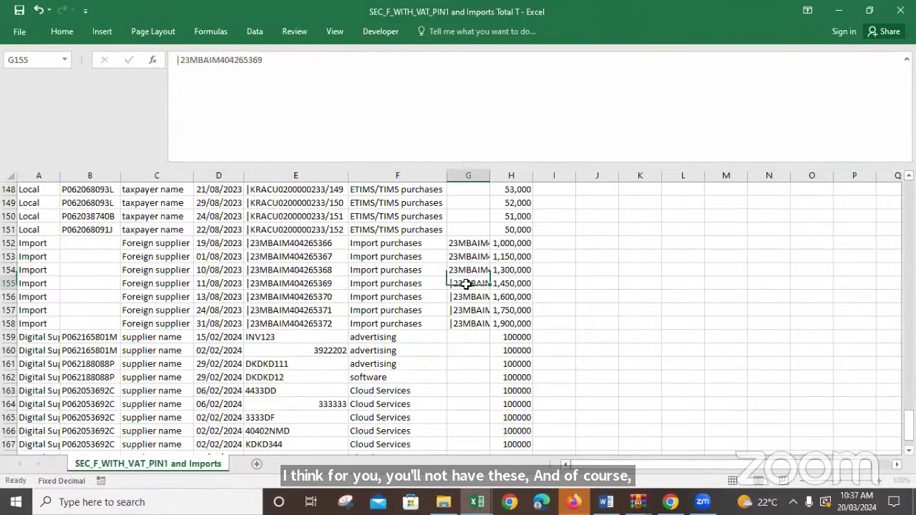
{"action": "left_click", "coordinate": [180, 59]}
{"action": "key", "text": "BackSpace"}
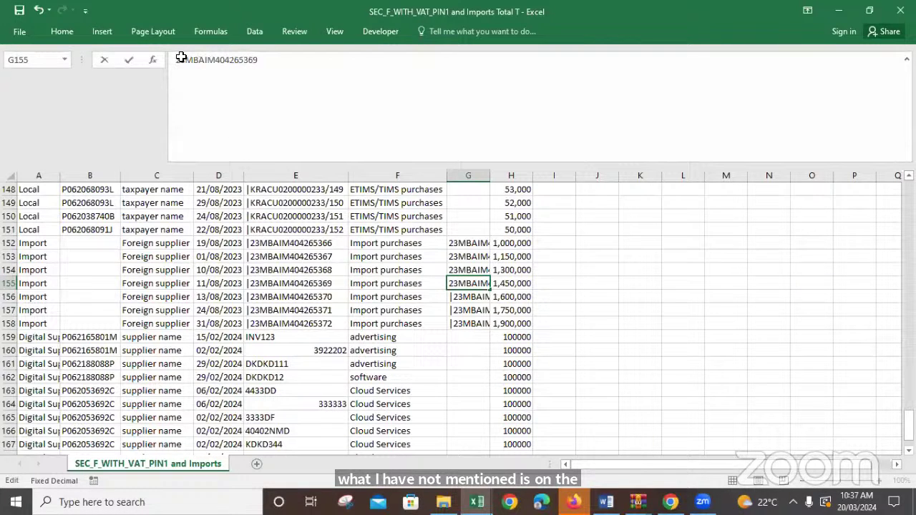
{"action": "left_click", "coordinate": [470, 296]}
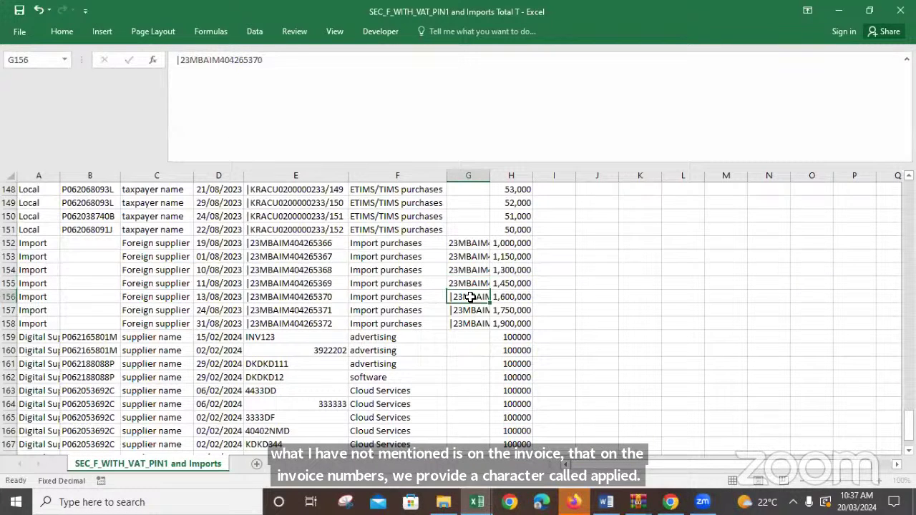
{"action": "left_click", "coordinate": [181, 59]}
{"action": "key", "text": "BackSpace"}
{"action": "left_click", "coordinate": [484, 308]}
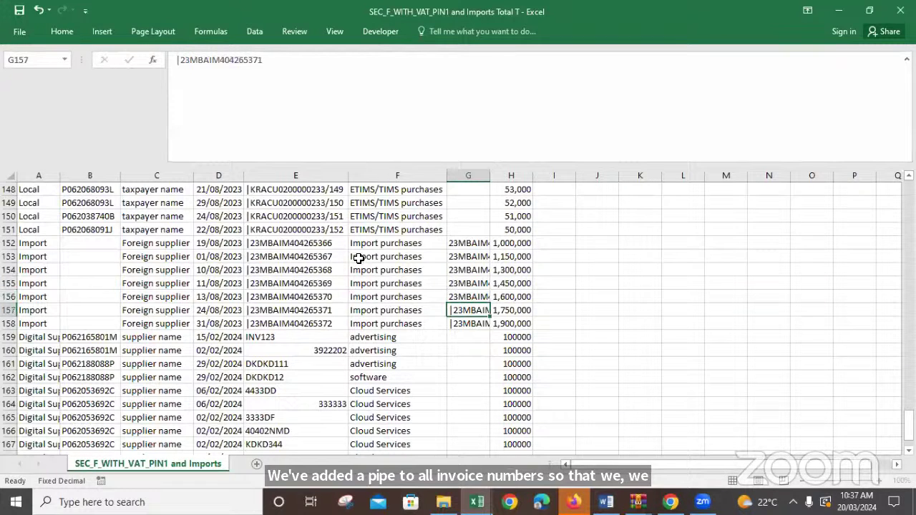
{"action": "left_click", "coordinate": [180, 59]}
{"action": "key", "text": "BackSpace"}
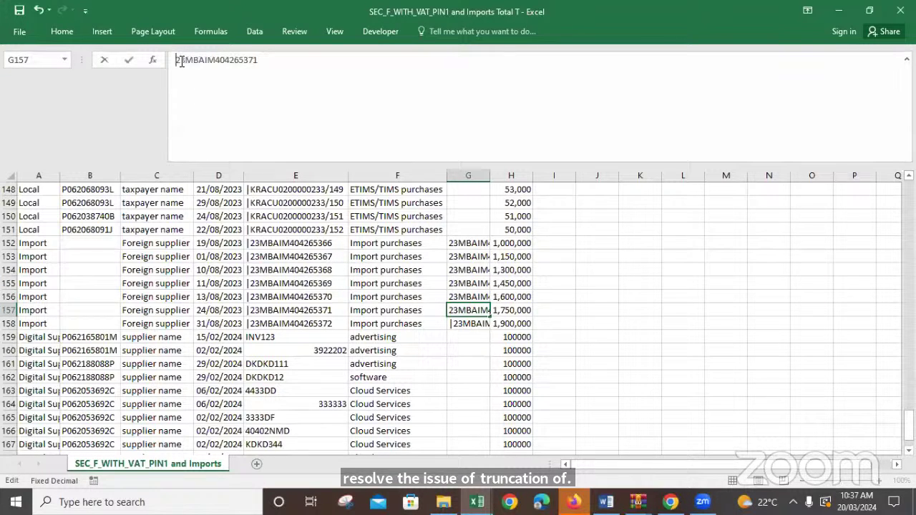
{"action": "left_click", "coordinate": [467, 325]}
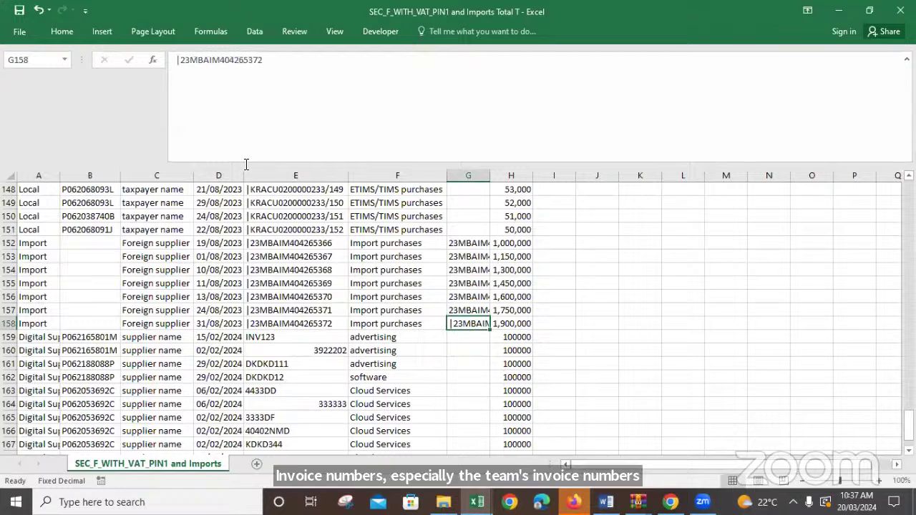
{"action": "left_click", "coordinate": [181, 60]}
{"action": "key", "text": "BackSpace"}
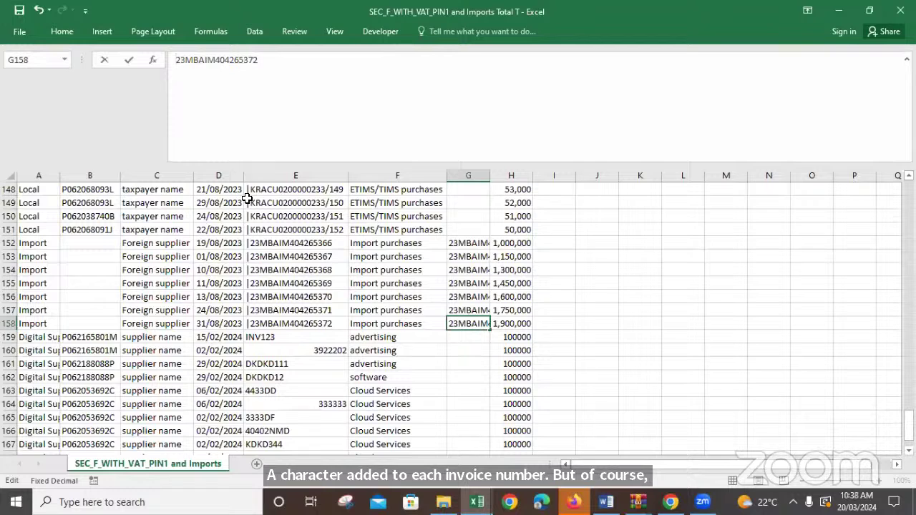
Close SEC_F_WITH_VAT_PIN1 and Imports Total T, saving the changes and keeping the comma-delimited CSV format.
{"action": "left_click", "coordinate": [900, 10]}
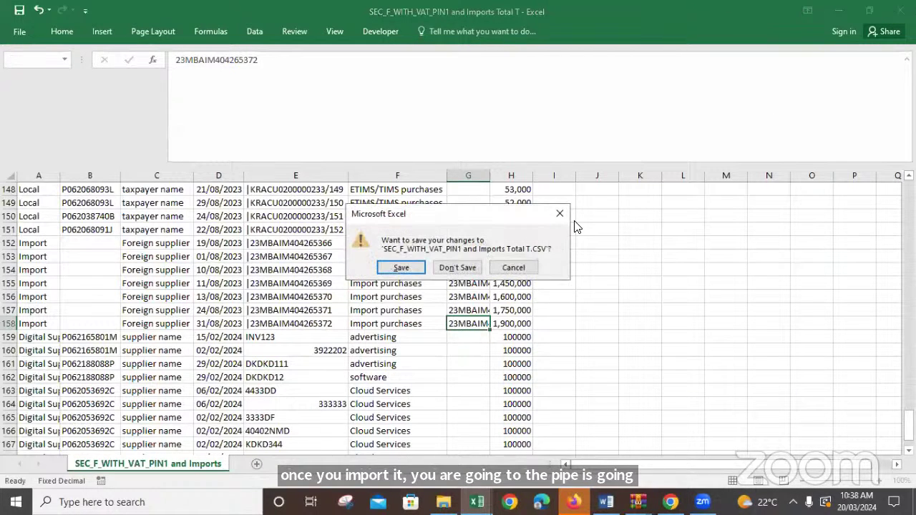
{"action": "left_click", "coordinate": [401, 267]}
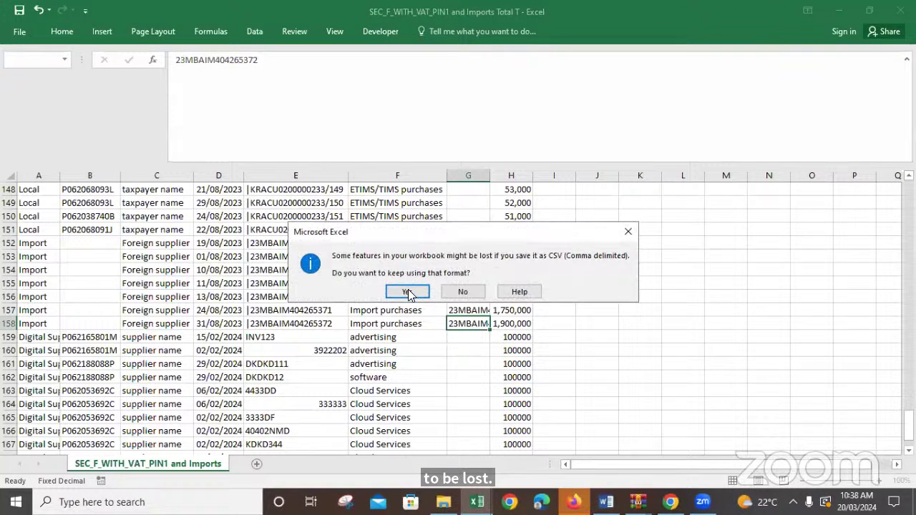
{"action": "left_click", "coordinate": [409, 292]}
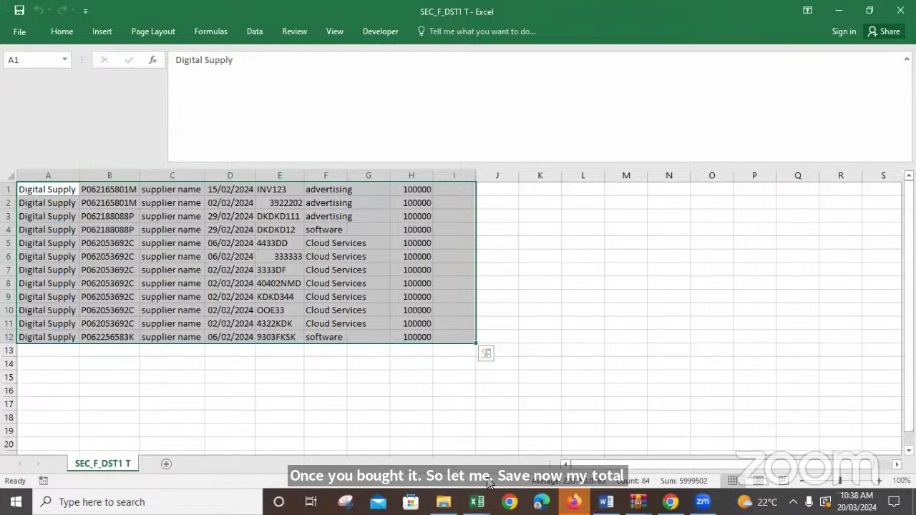
Close the SEC_F_DST1 T file without saving its changes.
{"action": "left_click", "coordinate": [477, 501]}
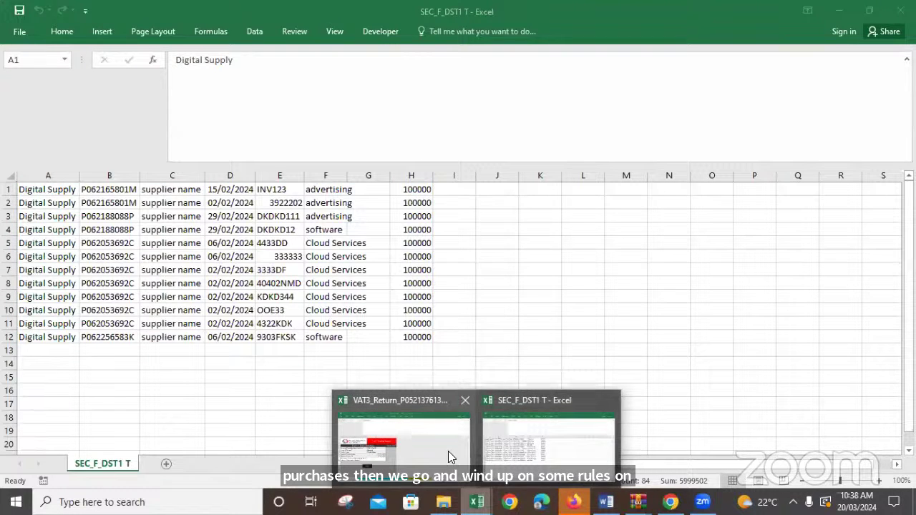
{"action": "left_click", "coordinate": [606, 401]}
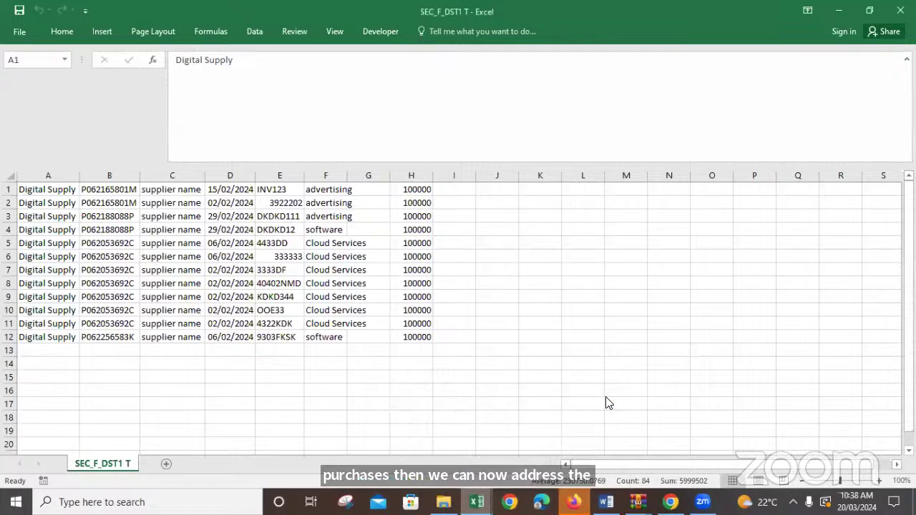
{"action": "key", "text": "ctrl+w"}
{"action": "left_click", "coordinate": [462, 265]}
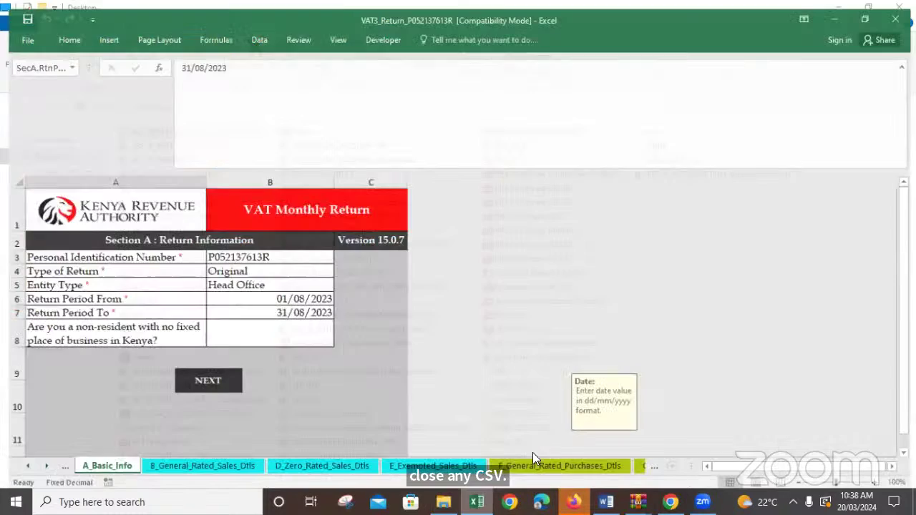
Import the CSV SEC_F_WITH_VAT_PIN1 and Imports Total T into Section F, general rated purchases, of the VAT return.
{"action": "left_click", "coordinate": [558, 463]}
{"action": "left_click", "coordinate": [442, 336]}
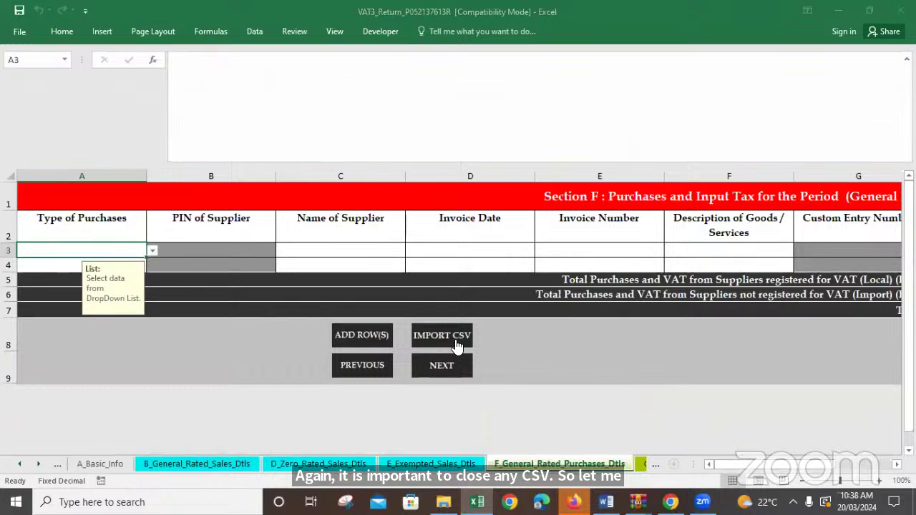
{"action": "left_click", "coordinate": [235, 99]}
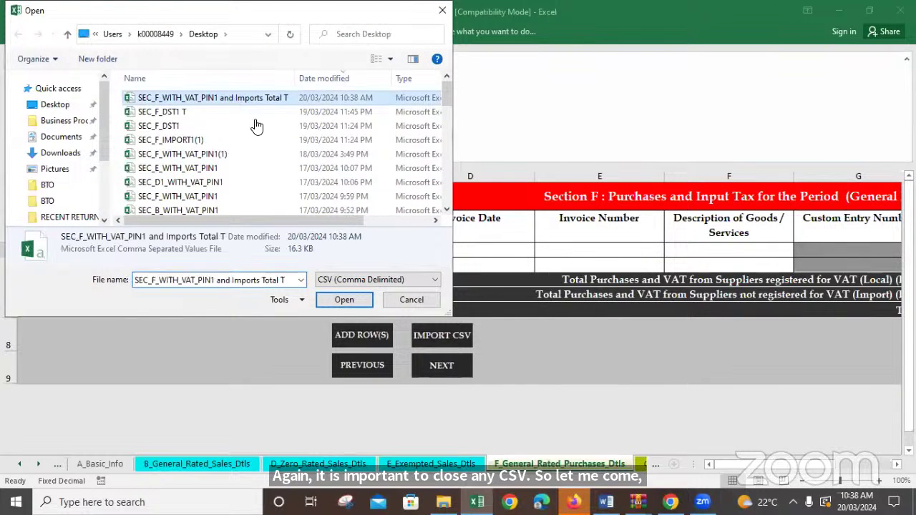
{"action": "left_click", "coordinate": [342, 300]}
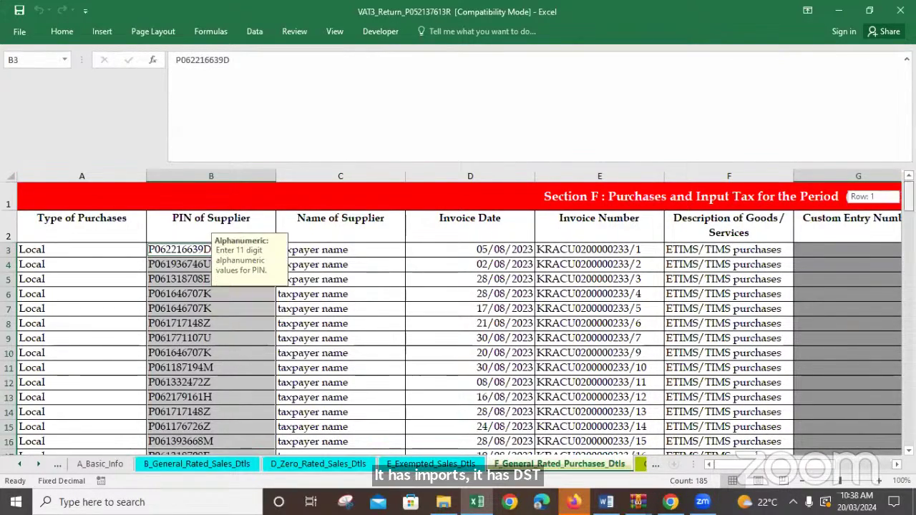
Go through the imported Section F rows and examine the local, import and digital supply purchases with their custom entry numbers.
{"action": "scroll", "coordinate": [818, 204], "scroll_direction": "down", "scroll_amount": 20}
{"action": "scroll", "coordinate": [458, 315], "scroll_direction": "down", "scroll_amount": 10}
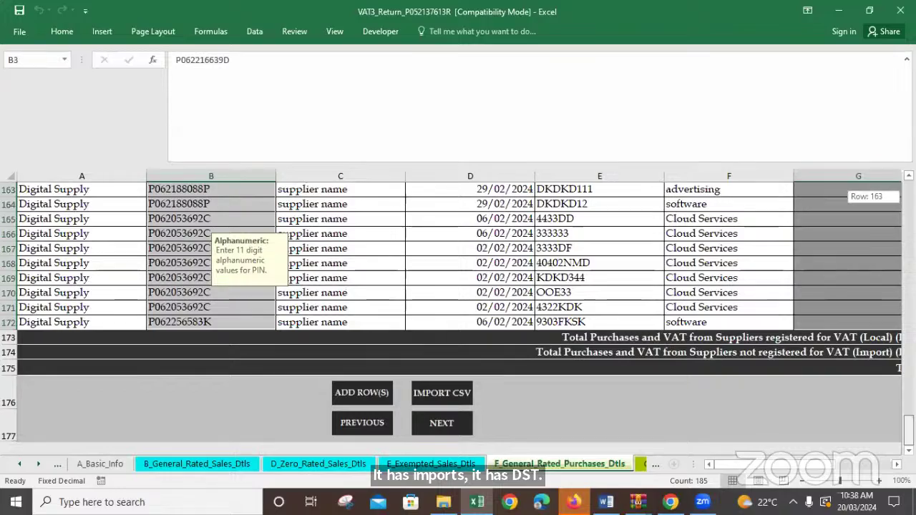
{"action": "scroll", "coordinate": [458, 315], "scroll_direction": "up", "scroll_amount": 1}
{"action": "scroll", "coordinate": [458, 315], "scroll_direction": "up", "scroll_amount": 15}
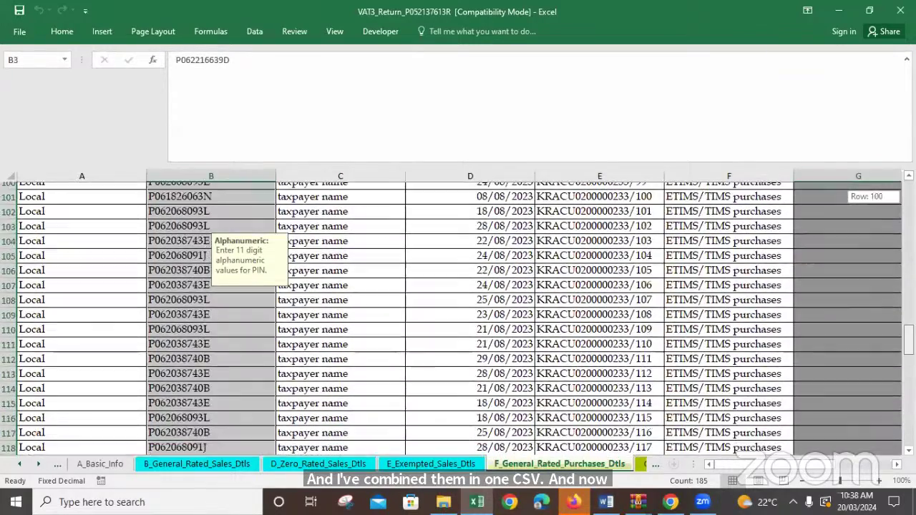
{"action": "scroll", "coordinate": [458, 315], "scroll_direction": "down", "scroll_amount": 15}
{"action": "scroll", "coordinate": [458, 315], "scroll_direction": "down", "scroll_amount": 1}
{"action": "scroll", "coordinate": [458, 315], "scroll_direction": "up", "scroll_amount": 4}
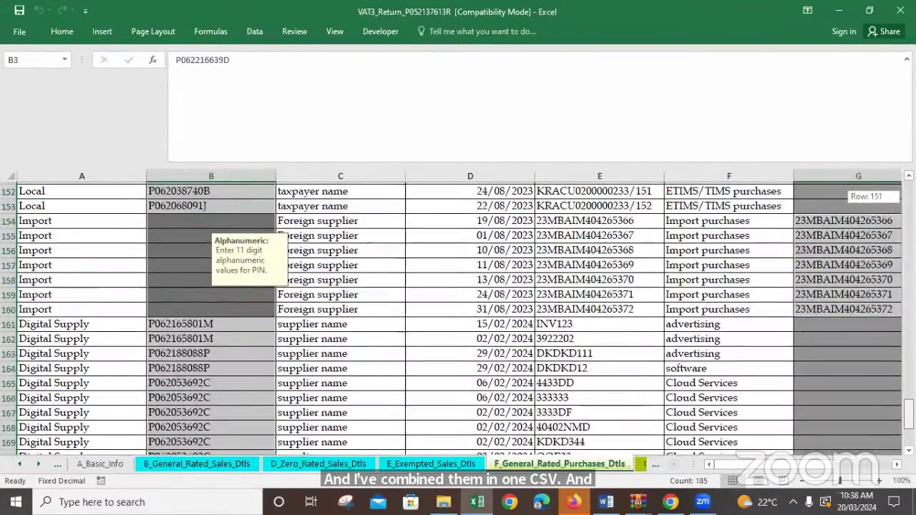
{"action": "scroll", "coordinate": [458, 315], "scroll_direction": "down", "scroll_amount": 1}
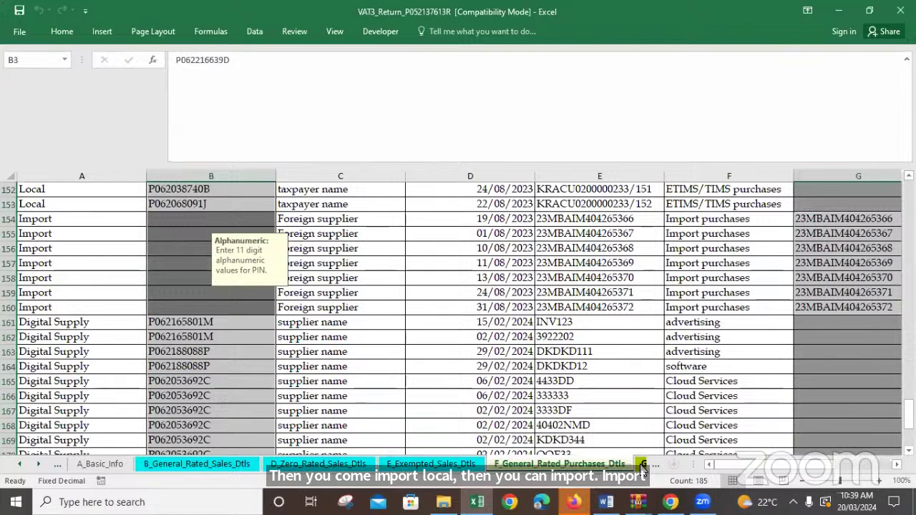
Import the CSV SEC_H_WITH_VAT_PIN1 T from the Desktop into Section H, zero rated purchases.
{"action": "left_click", "coordinate": [643, 464]}
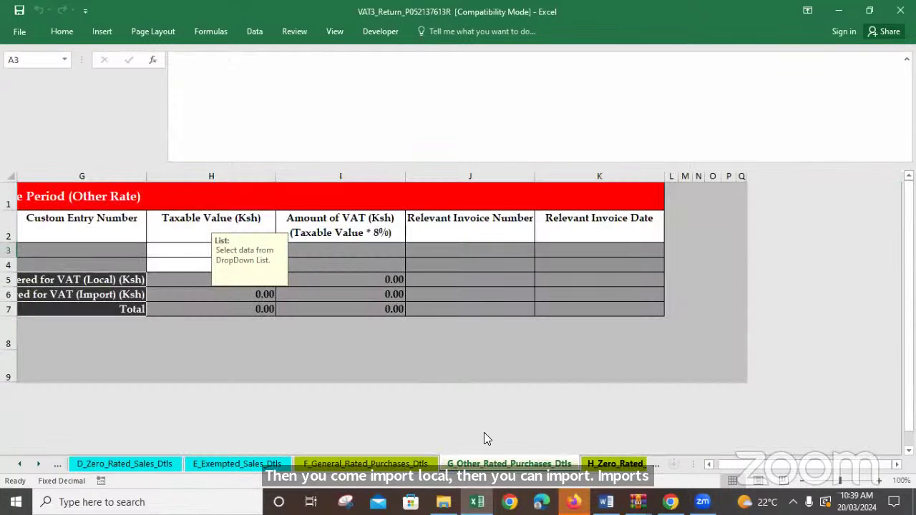
{"action": "left_click", "coordinate": [600, 469]}
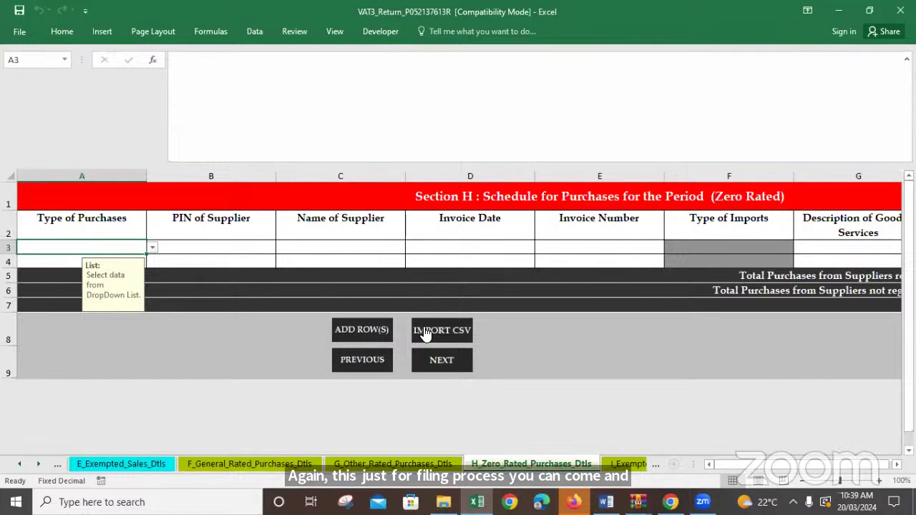
{"action": "left_click", "coordinate": [620, 469]}
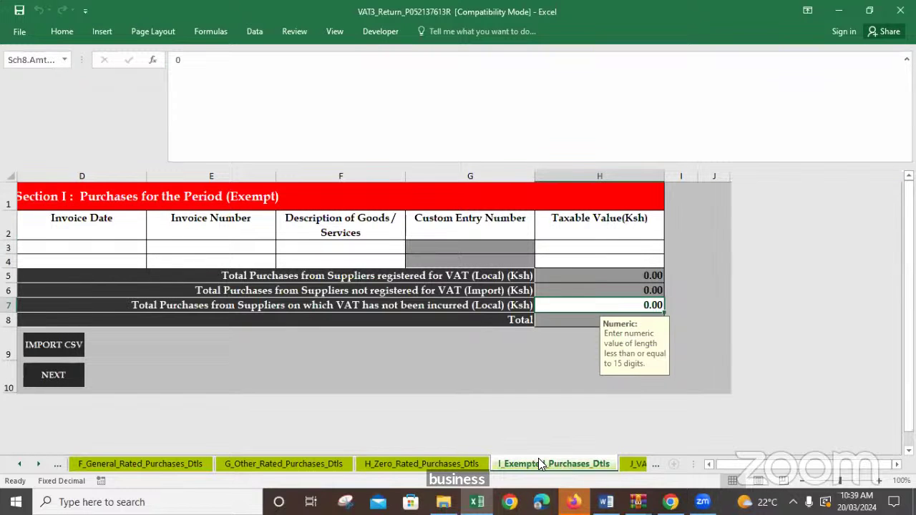
{"action": "left_click", "coordinate": [421, 466]}
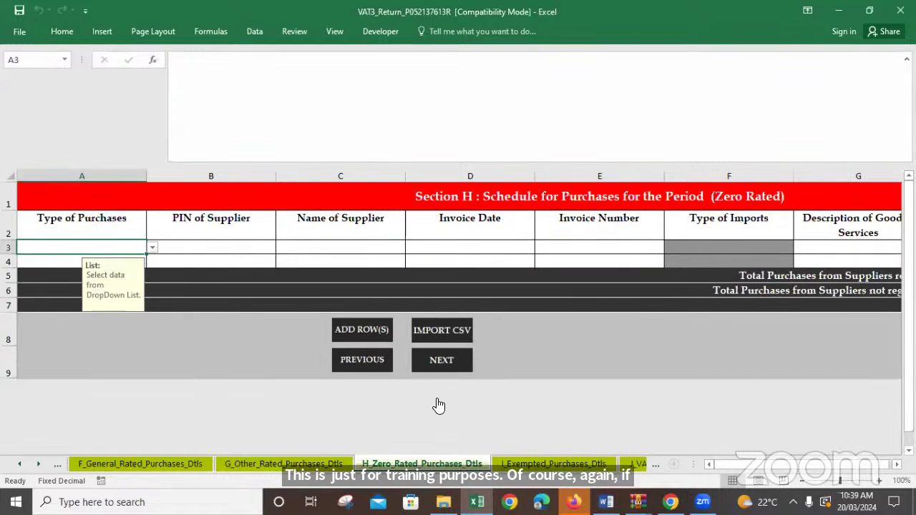
{"action": "left_click", "coordinate": [445, 329]}
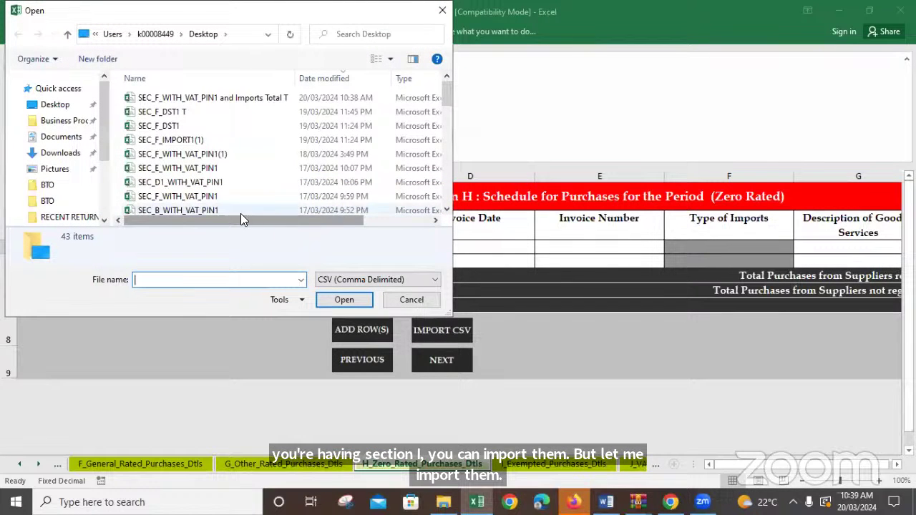
{"action": "left_click", "coordinate": [446, 210]}
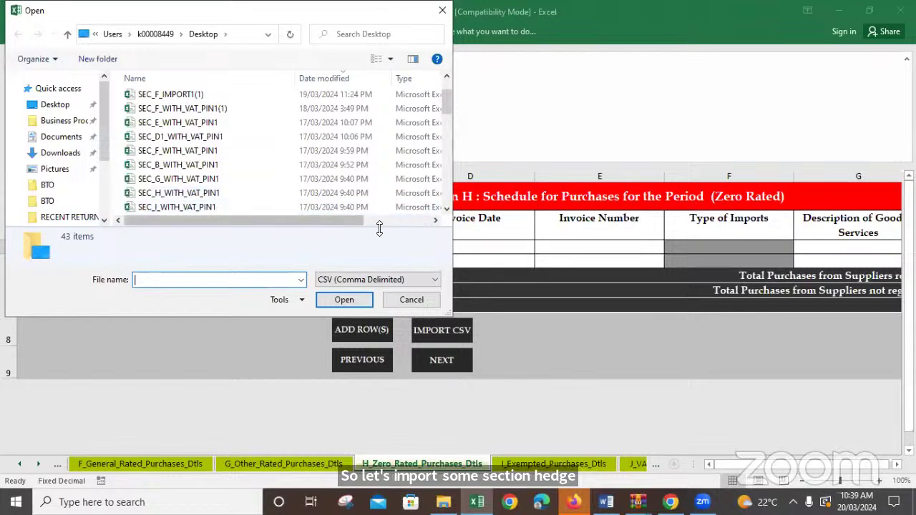
{"action": "left_click", "coordinate": [447, 207]}
{"action": "left_click", "coordinate": [447, 207]}
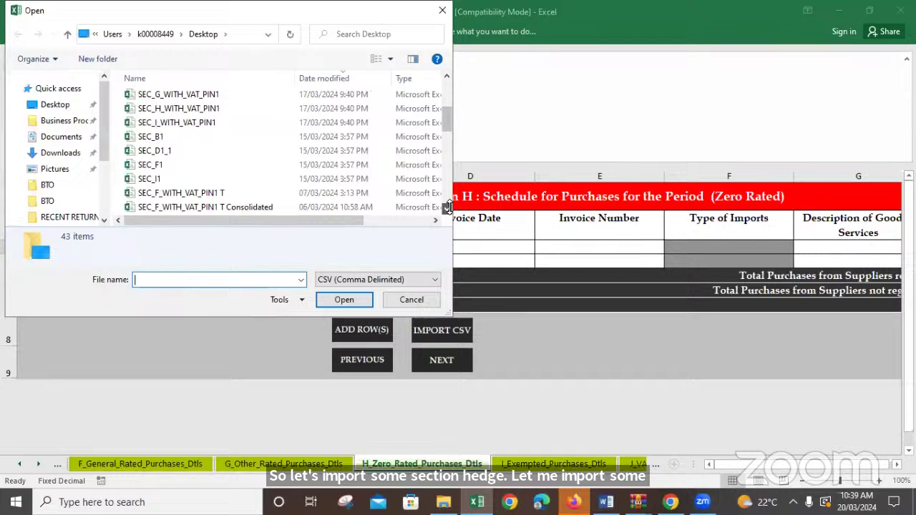
{"action": "left_click", "coordinate": [447, 207]}
{"action": "left_click", "coordinate": [446, 207]}
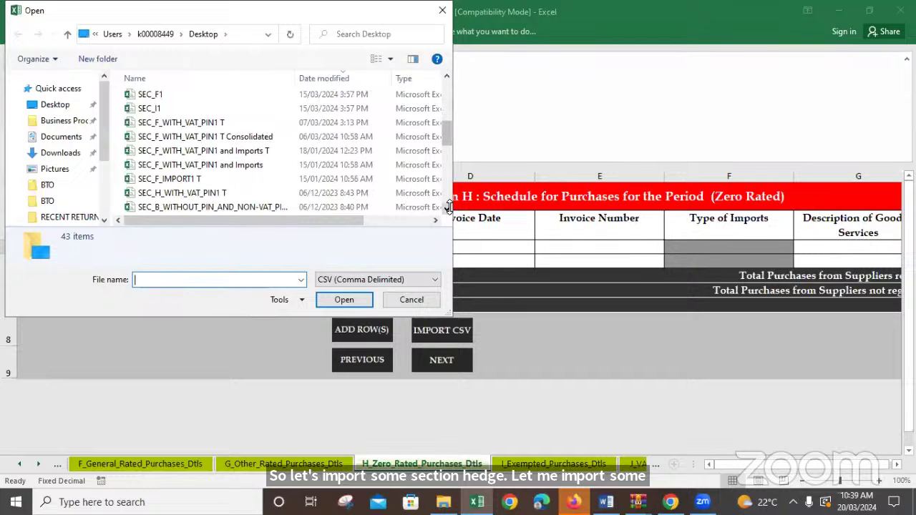
{"action": "left_click", "coordinate": [212, 193]}
{"action": "left_click", "coordinate": [344, 299]}
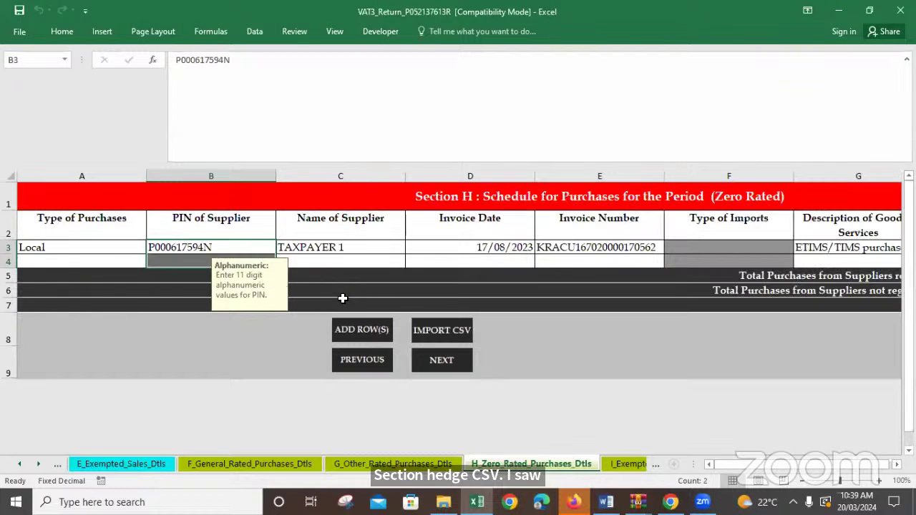
{"action": "left_click", "coordinate": [628, 465]}
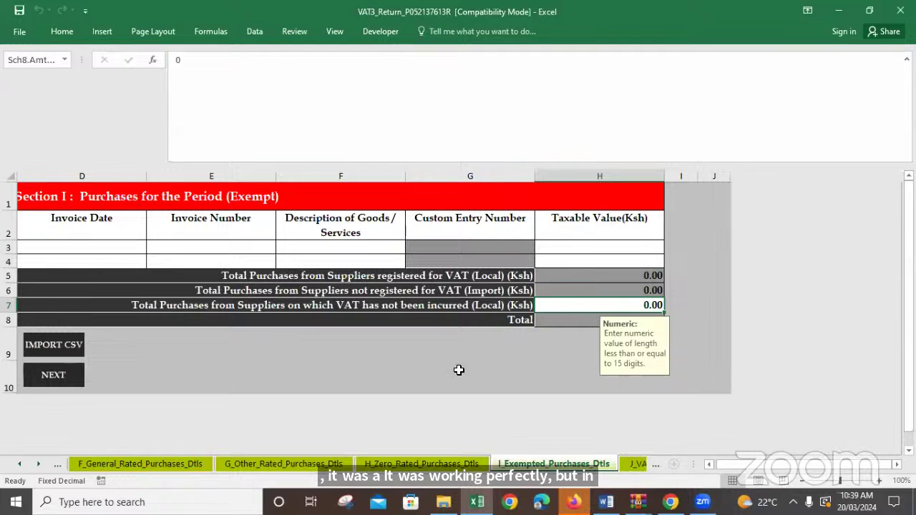
{"action": "left_click", "coordinate": [43, 343]}
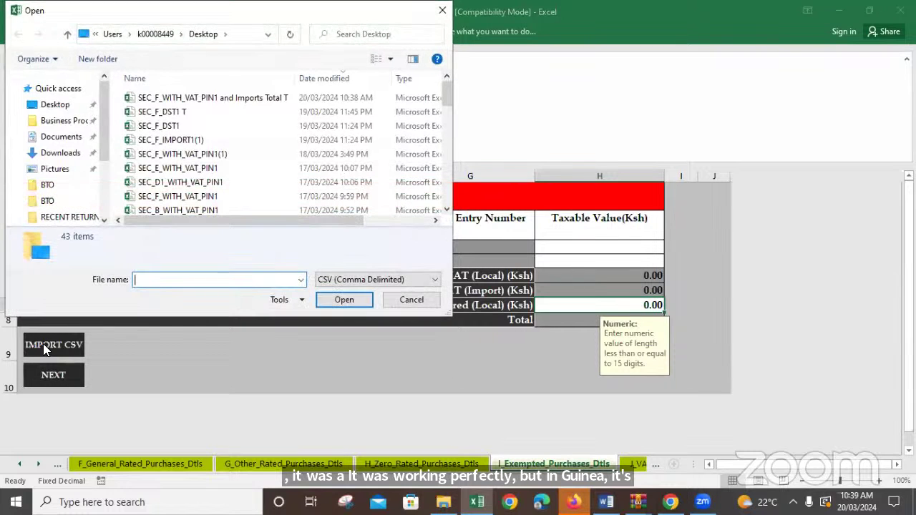
{"action": "left_click", "coordinate": [447, 210]}
{"action": "left_click", "coordinate": [446, 209]}
{"action": "left_click", "coordinate": [446, 209]}
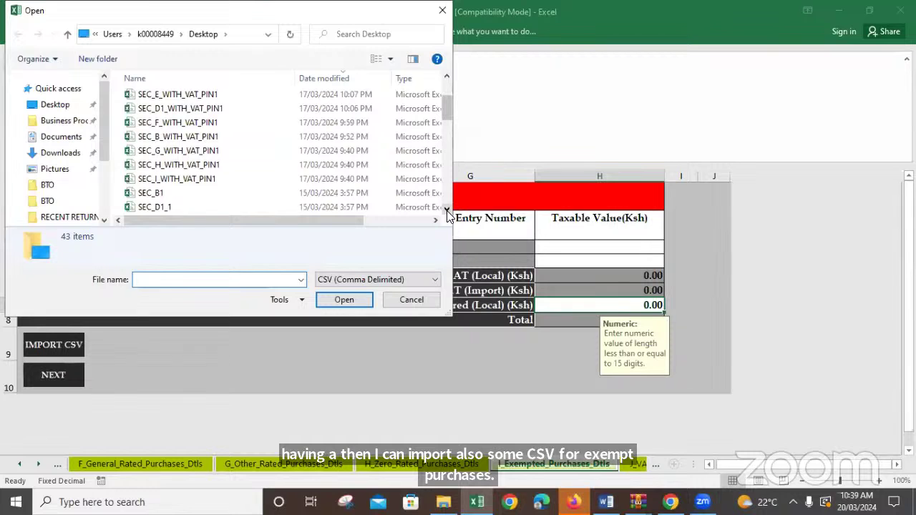
{"action": "left_click", "coordinate": [446, 209]}
{"action": "left_click", "coordinate": [447, 209]}
{"action": "left_click", "coordinate": [446, 209]}
{"action": "left_click", "coordinate": [447, 209]}
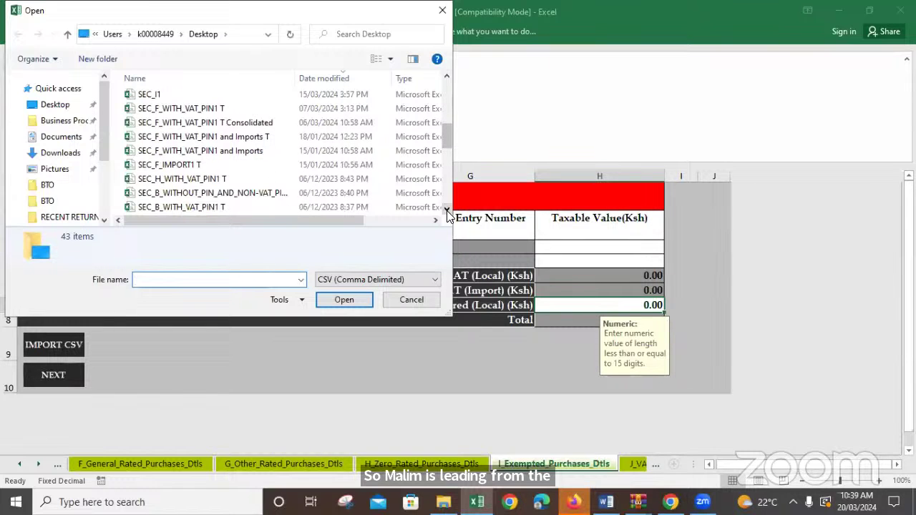
{"action": "left_click", "coordinate": [446, 209]}
{"action": "left_click", "coordinate": [446, 209]}
{"action": "left_click", "coordinate": [446, 209]}
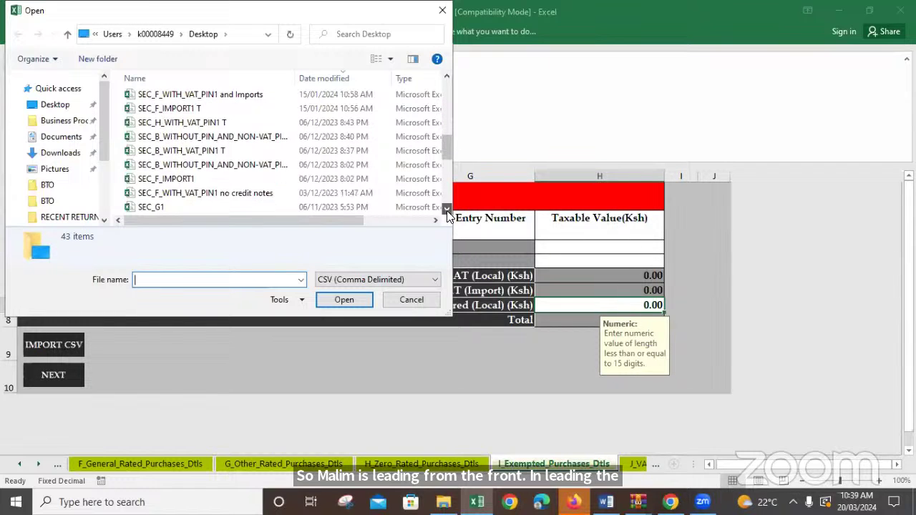
{"action": "left_click", "coordinate": [446, 209]}
{"action": "left_click", "coordinate": [447, 209]}
{"action": "left_click", "coordinate": [447, 209]}
{"action": "left_click", "coordinate": [446, 209]}
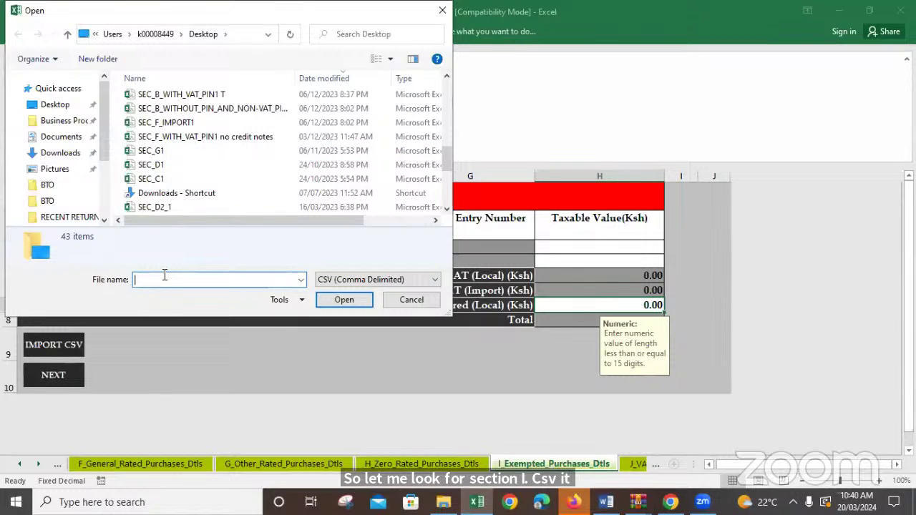
{"action": "type", "text": "SEC"}
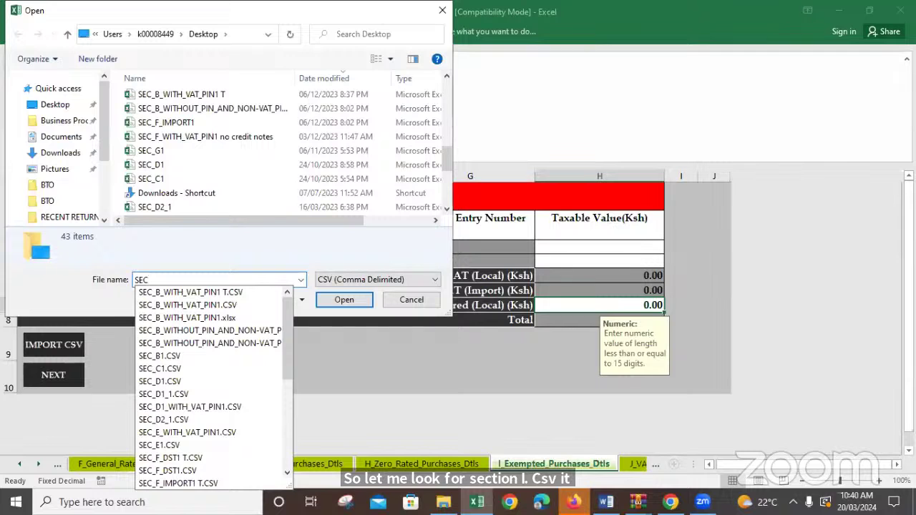
{"action": "type", "text": "_"}
{"action": "left_click", "coordinate": [164, 278]}
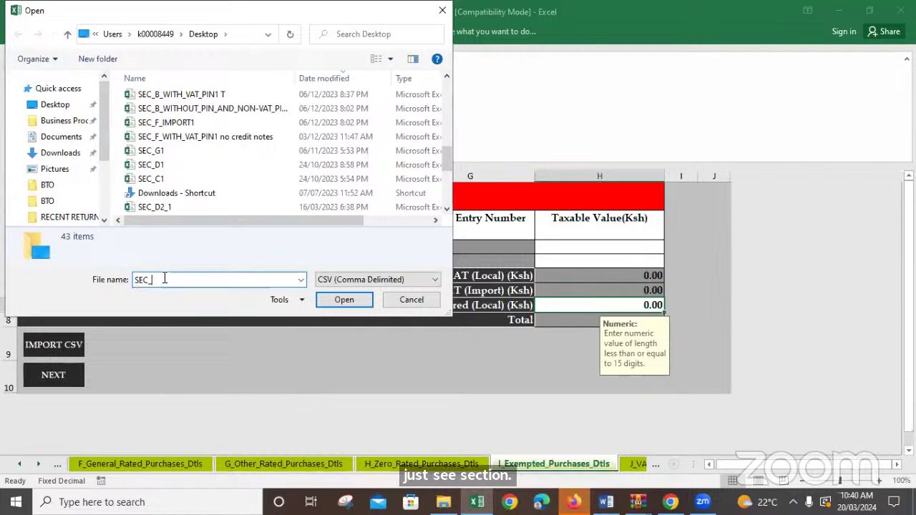
{"action": "type", "text": "I"}
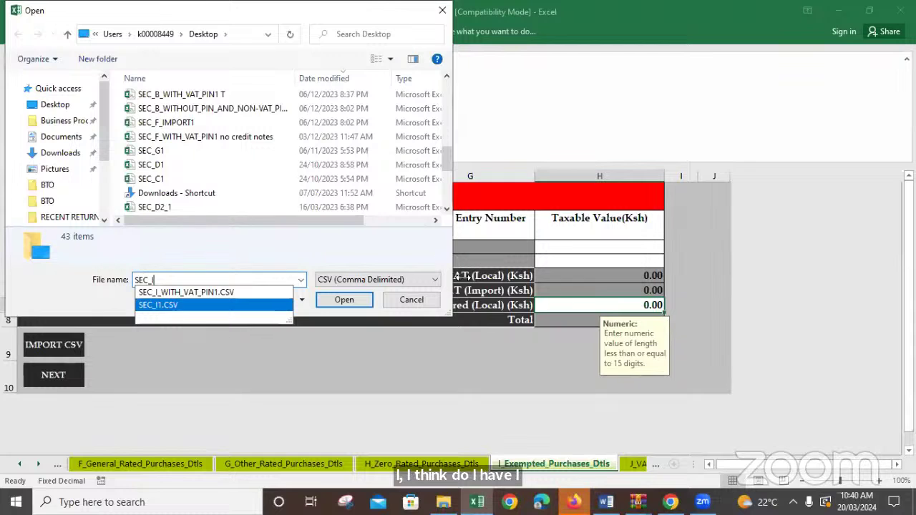
{"action": "left_click", "coordinate": [423, 300]}
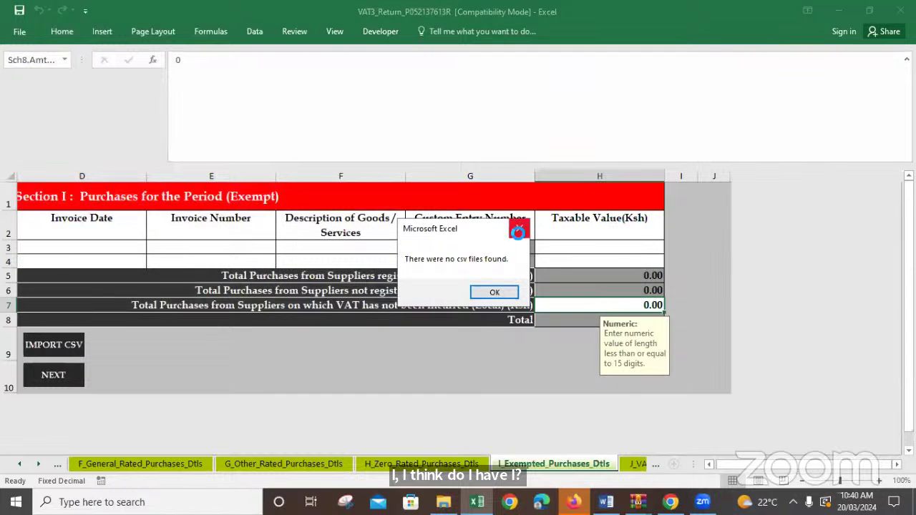
{"action": "left_click", "coordinate": [518, 229]}
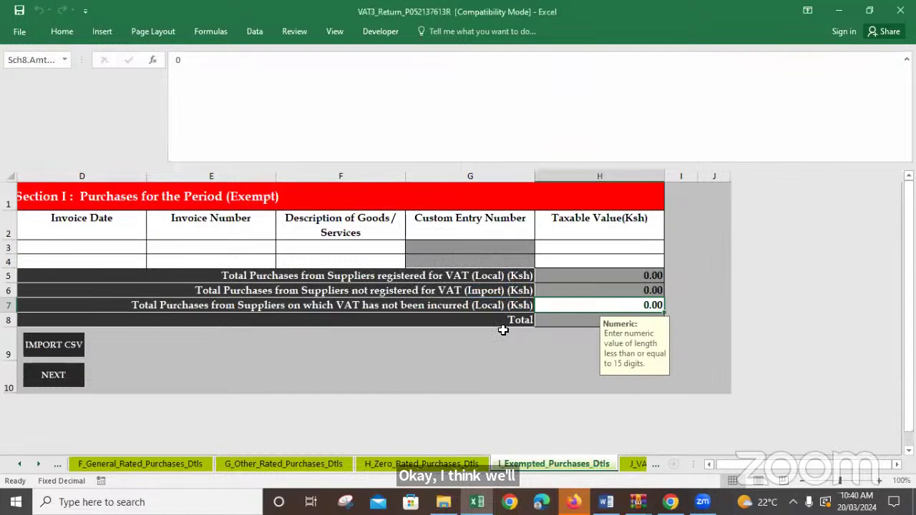
Look at the Section K VAT payment details and return to the first Section F purchases with their taxable values and VAT amounts.
{"action": "left_click", "coordinate": [635, 464]}
{"action": "left_click", "coordinate": [629, 464]}
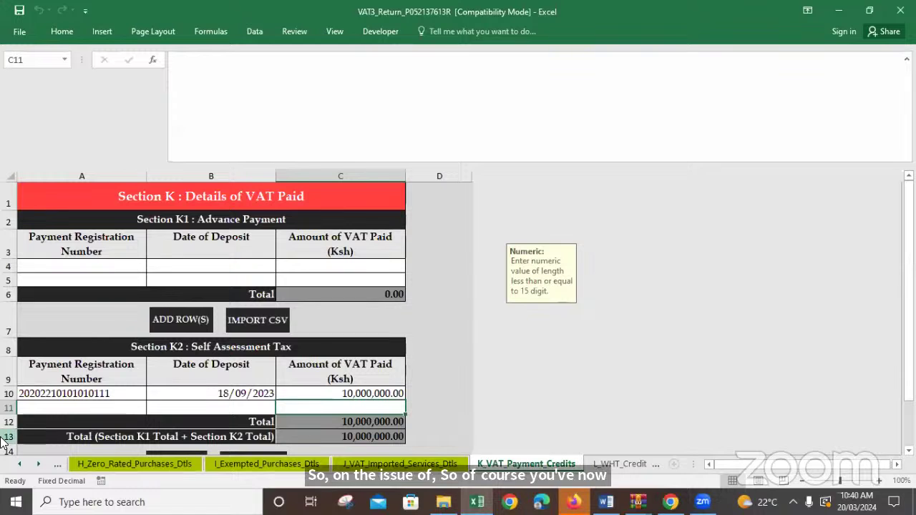
{"action": "left_click", "coordinate": [19, 465]}
{"action": "left_click", "coordinate": [18, 464]}
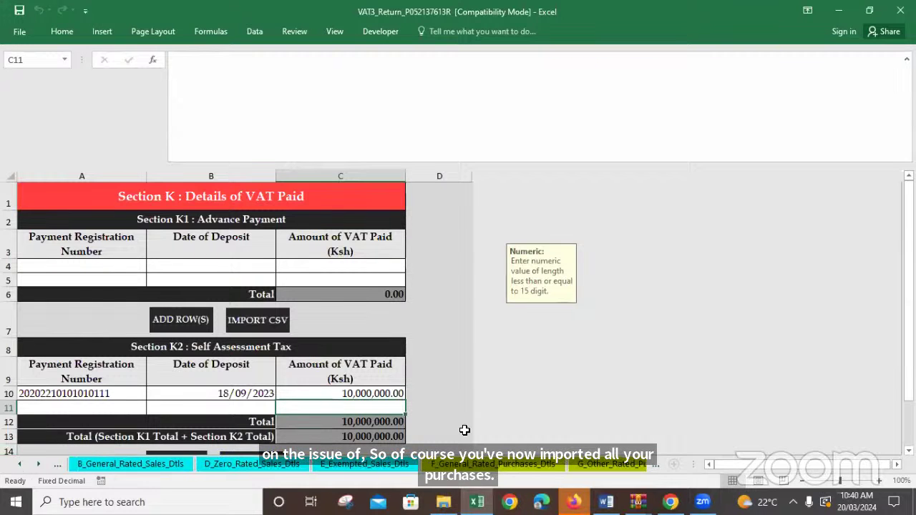
{"action": "left_click", "coordinate": [473, 464]}
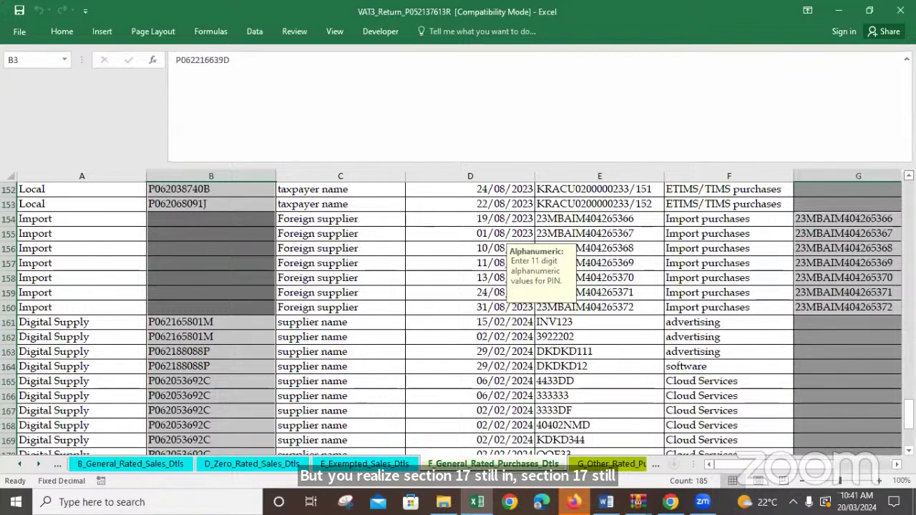
{"action": "scroll", "coordinate": [852, 322], "scroll_direction": "up", "scroll_amount": 4}
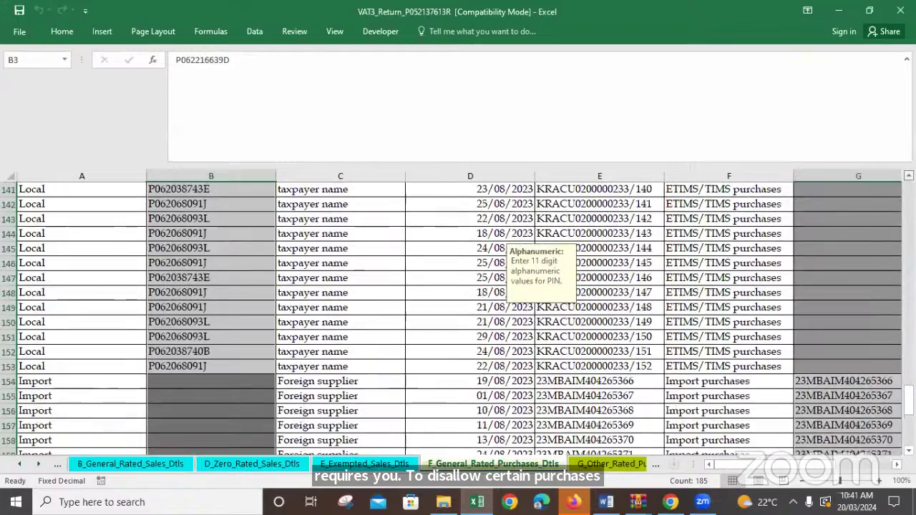
{"action": "scroll", "coordinate": [852, 323], "scroll_direction": "up", "scroll_amount": 6}
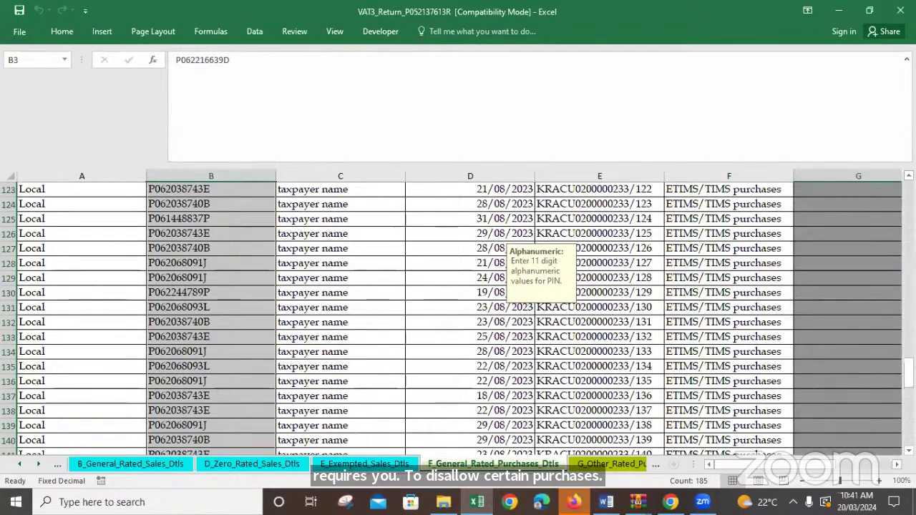
{"action": "scroll", "coordinate": [852, 322], "scroll_direction": "up", "scroll_amount": 20}
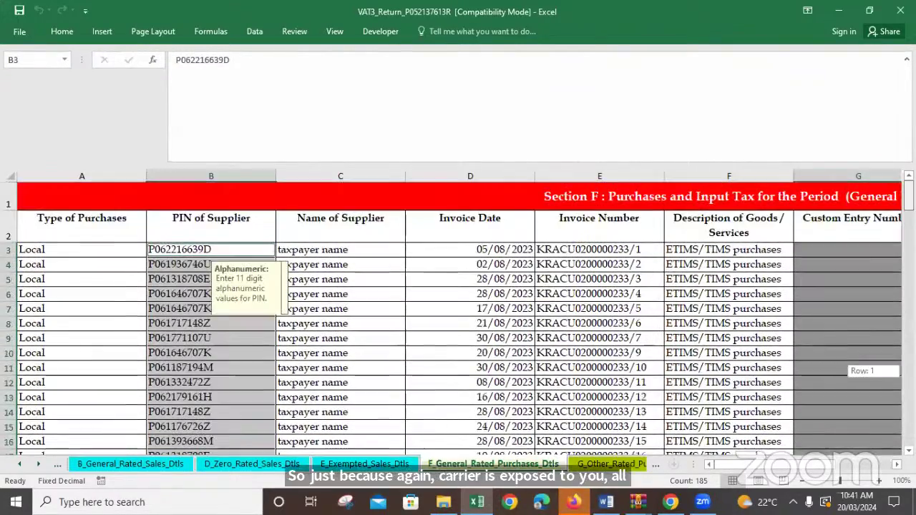
{"action": "left_click", "coordinate": [896, 464]}
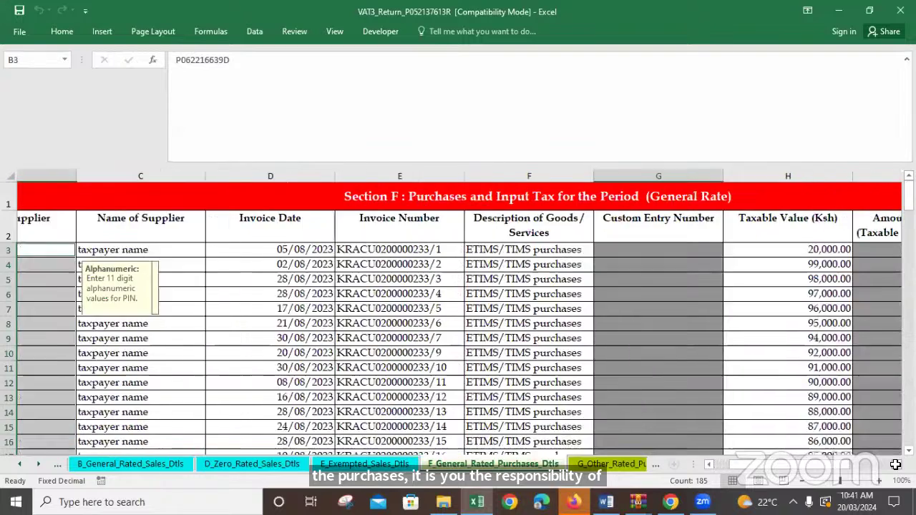
{"action": "left_click", "coordinate": [895, 465]}
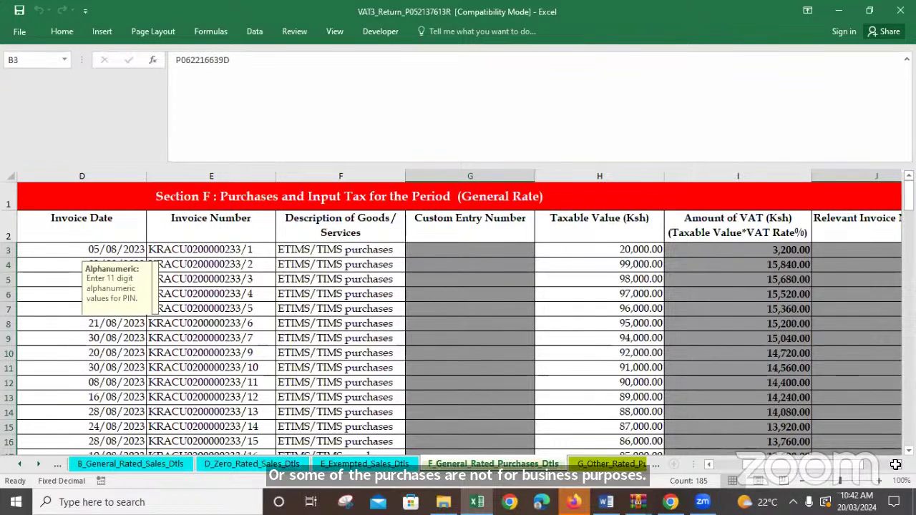
Reduce the taxable value of the second Section F purchase, in row 4, to 90000.
{"action": "left_click", "coordinate": [628, 263]}
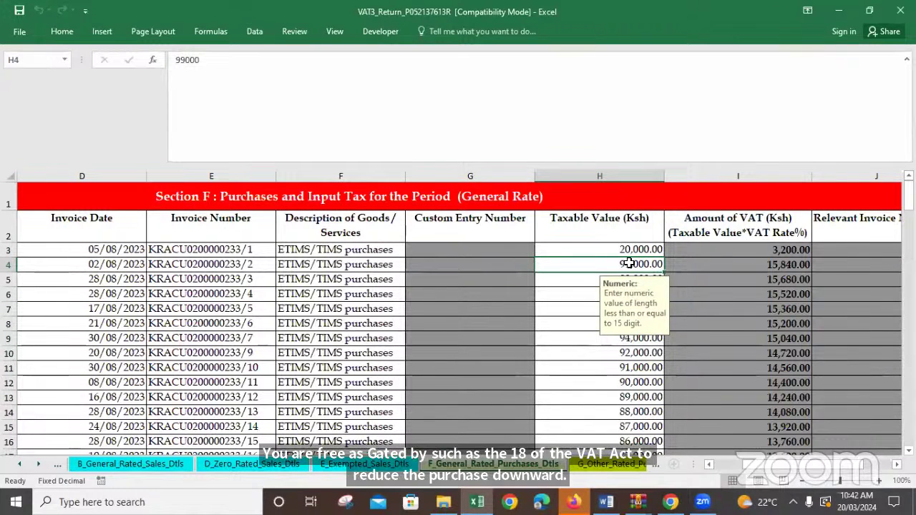
{"action": "left_click", "coordinate": [184, 60]}
{"action": "key", "text": "BackSpace"}
{"action": "type", "text": "0"}
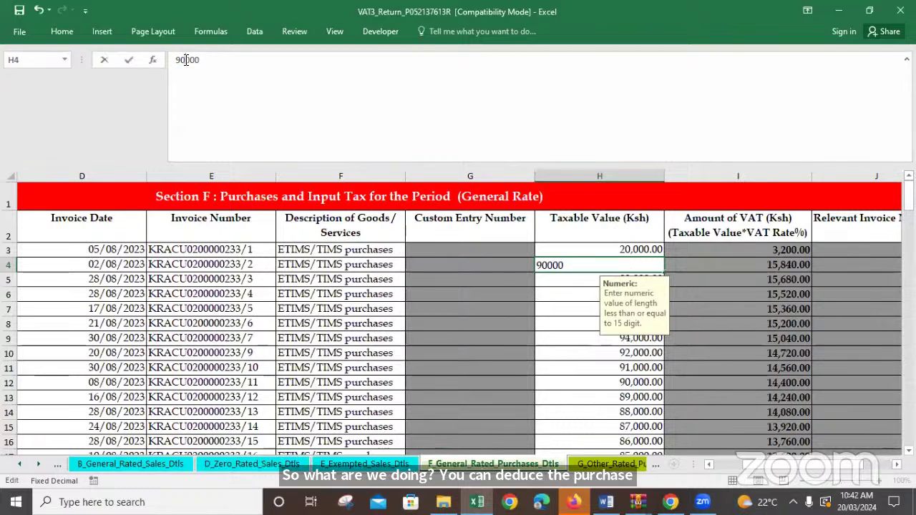
{"action": "left_click", "coordinate": [596, 380]}
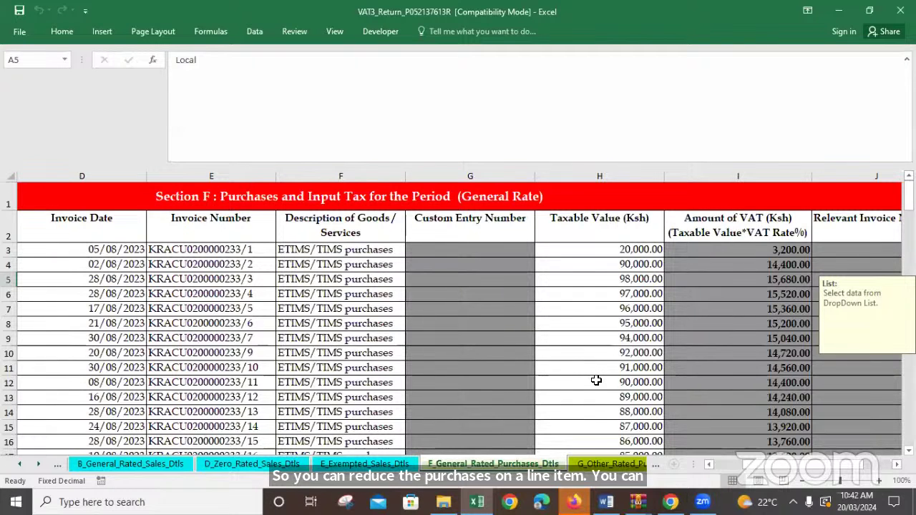
Clear the taxable value, description, invoice number and invoice date of the Section F purchase in row 5.
{"action": "left_click", "coordinate": [630, 280]}
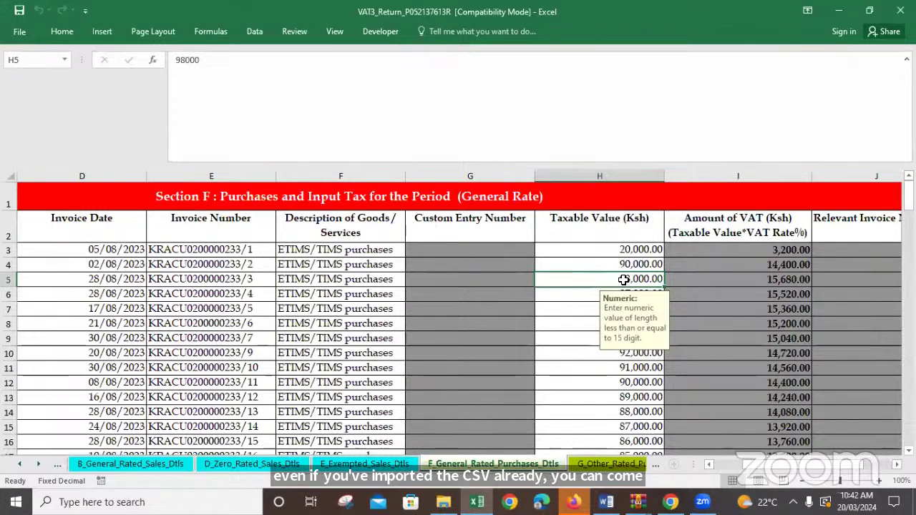
{"action": "key", "text": "BackSpace"}
{"action": "key", "text": "Return"}
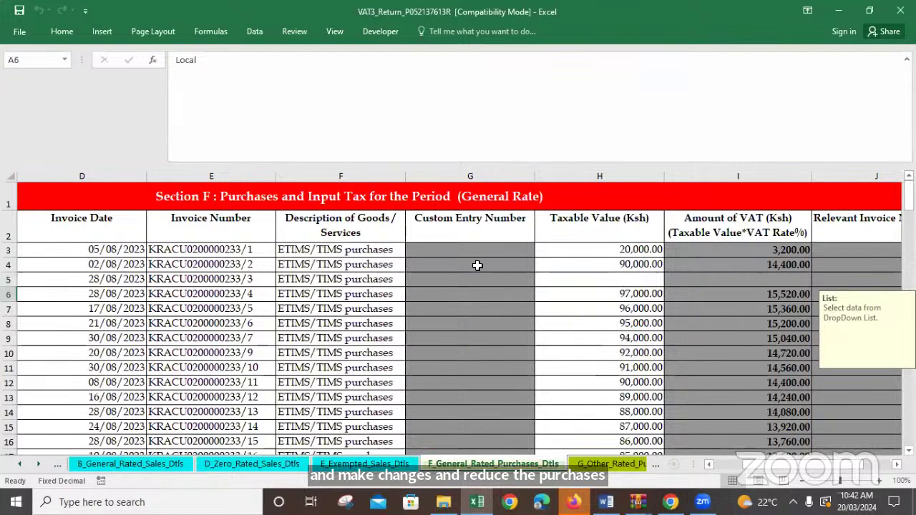
{"action": "left_click", "coordinate": [382, 283]}
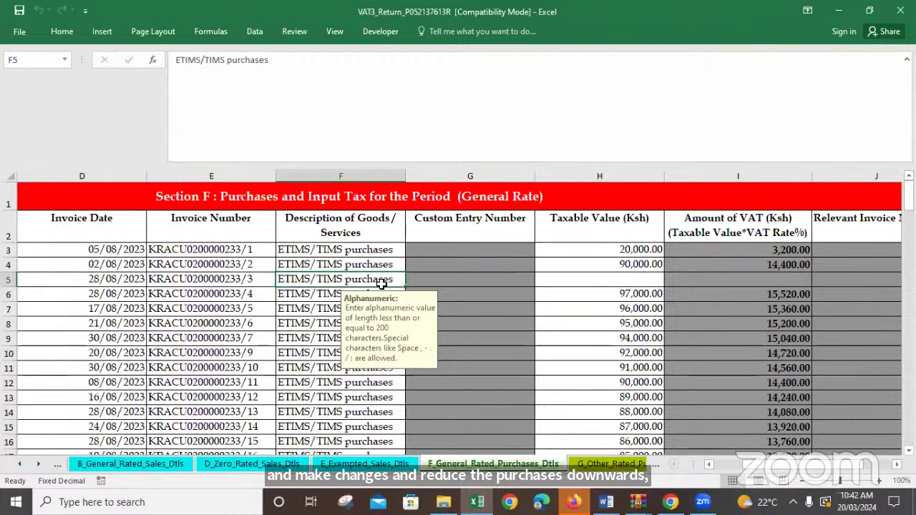
{"action": "key", "text": "Delete"}
{"action": "left_click", "coordinate": [226, 280]}
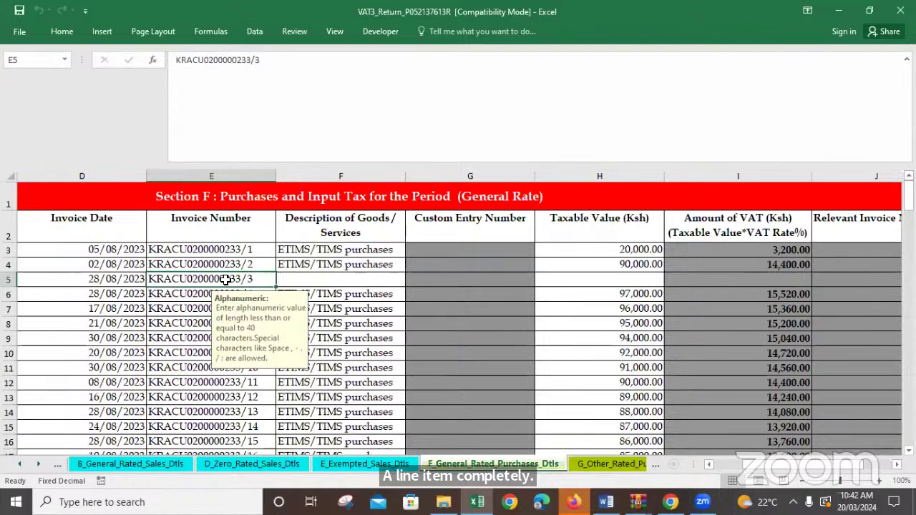
{"action": "key", "text": "Delete"}
{"action": "left_click", "coordinate": [127, 282]}
{"action": "key", "text": "Delete"}
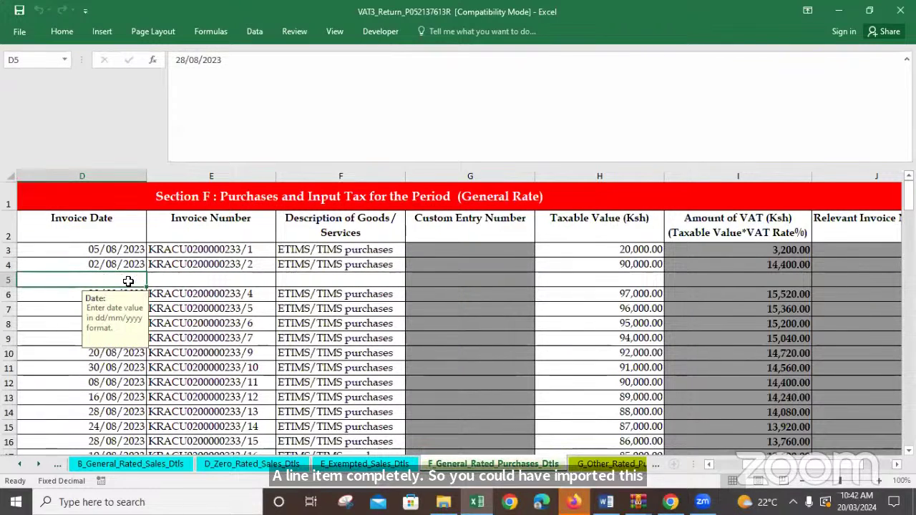
Clear the supplier name, supplier PIN and type of purchase in row 5 of Section F to empty the line completely.
{"action": "left_click", "coordinate": [709, 464]}
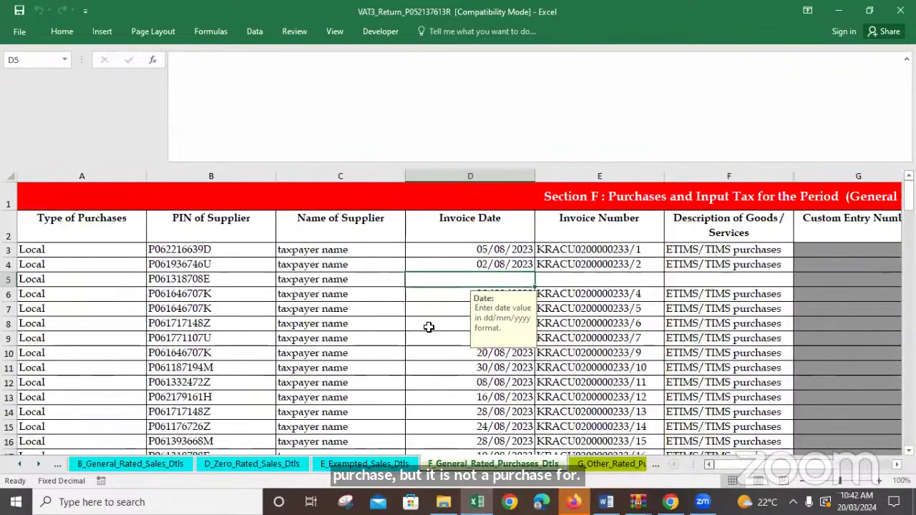
{"action": "left_click", "coordinate": [339, 276]}
{"action": "key", "text": "Delete"}
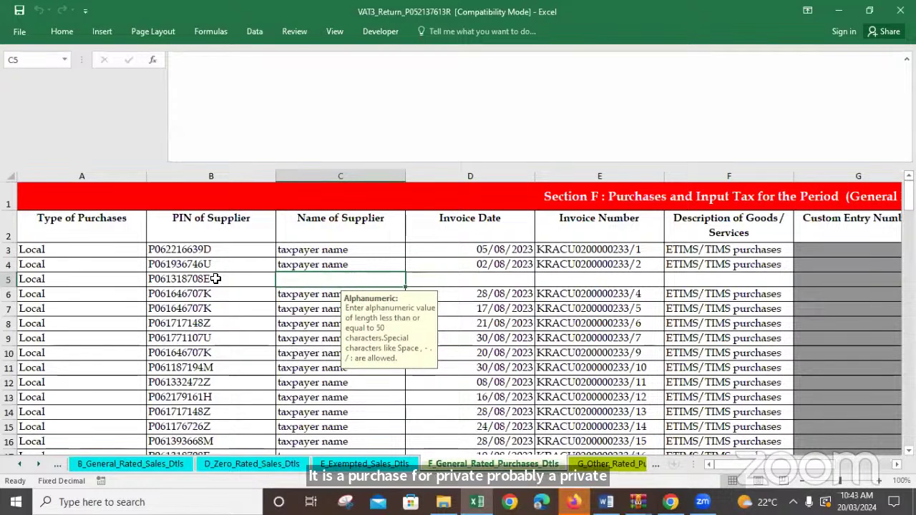
{"action": "left_click", "coordinate": [239, 278]}
{"action": "key", "text": "Delete"}
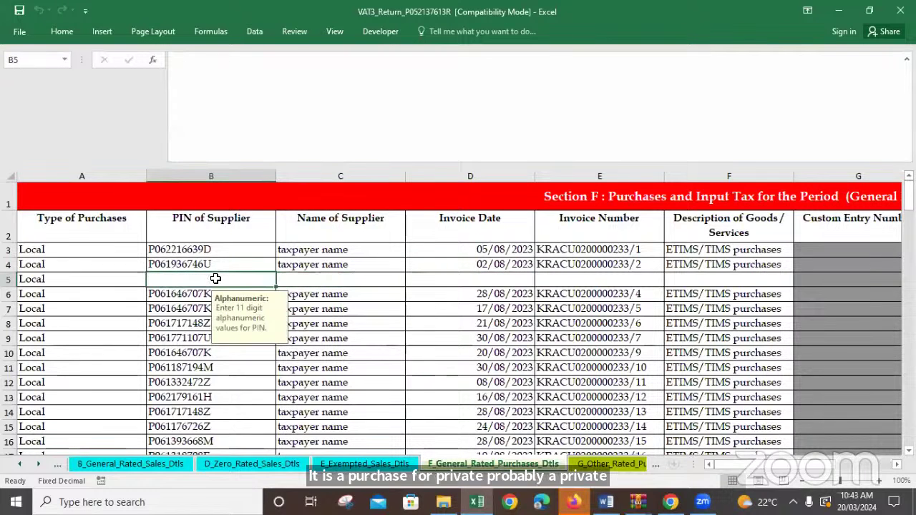
{"action": "left_click", "coordinate": [64, 282]}
{"action": "key", "text": "Delete"}
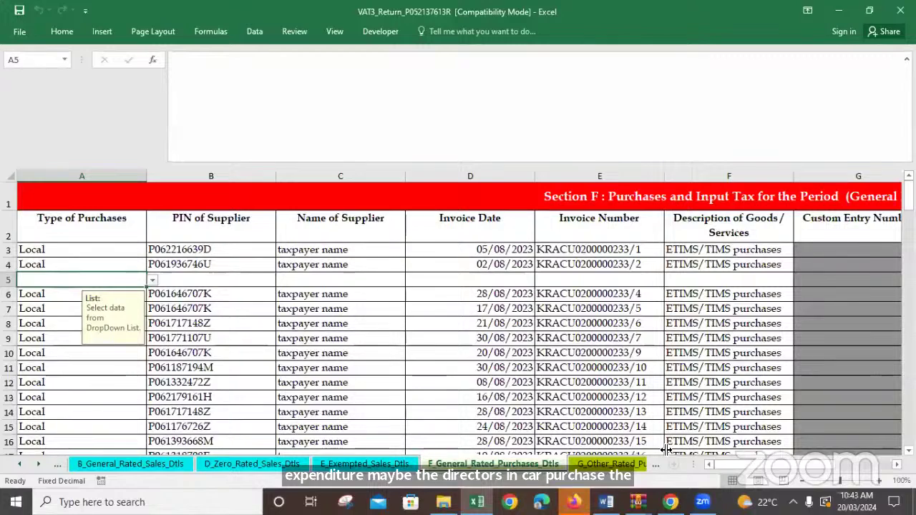
Check the taxable values around the emptied row in Section F and look through the Section H and Section I purchase schedules.
{"action": "scroll", "coordinate": [894, 465], "scroll_direction": "right", "scroll_amount": 4}
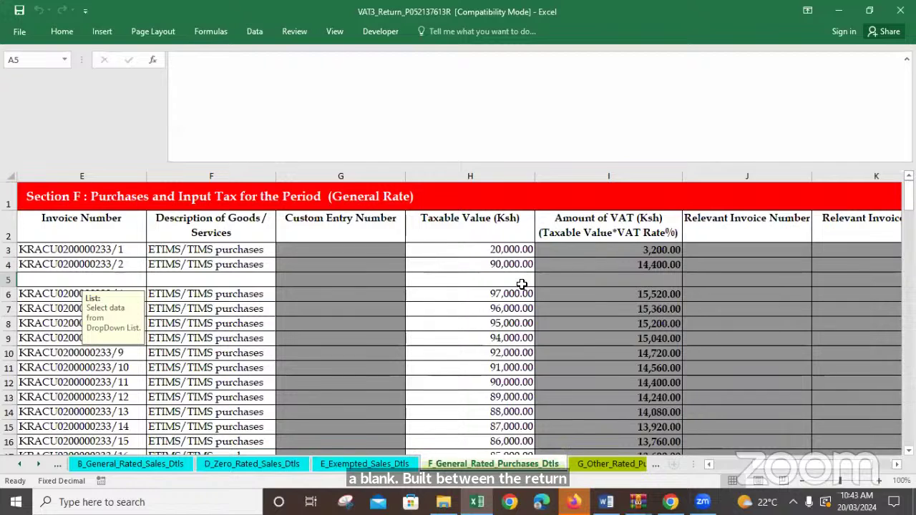
{"action": "left_click", "coordinate": [513, 317]}
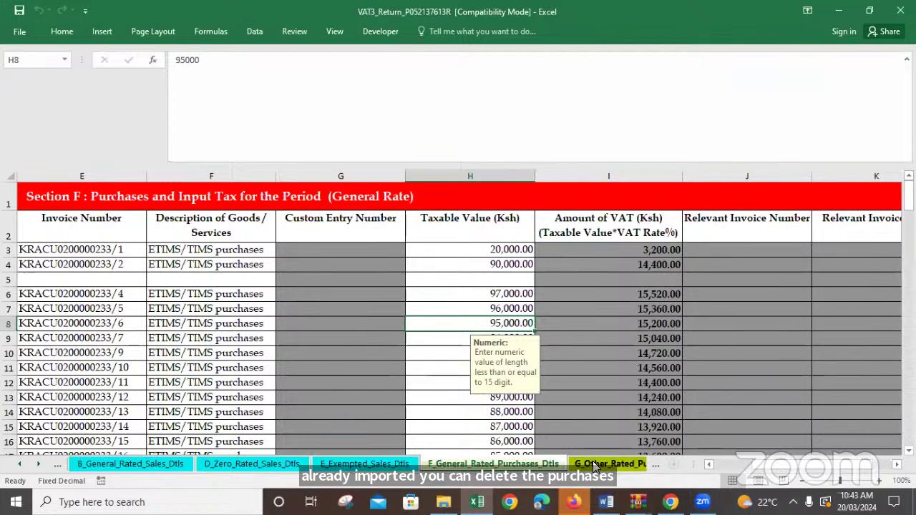
{"action": "left_click", "coordinate": [634, 465]}
{"action": "left_click", "coordinate": [630, 465]}
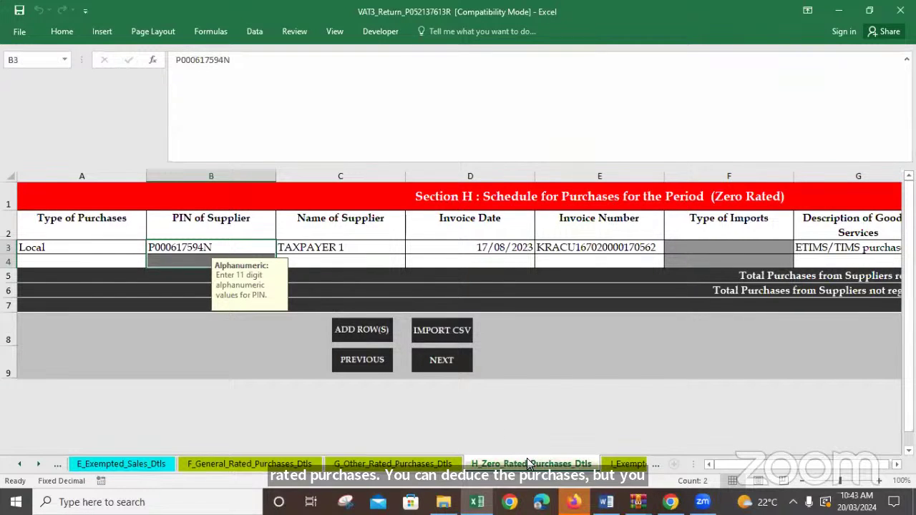
{"action": "left_click", "coordinate": [622, 468]}
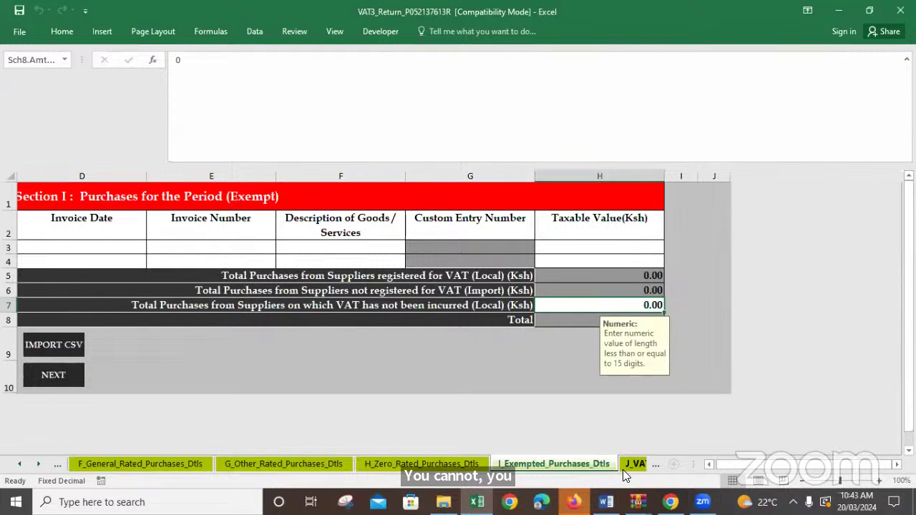
Add one row at the end of the Section F general rated purchases and change the type of purchase in row 172 to Local.
{"action": "left_click", "coordinate": [113, 462]}
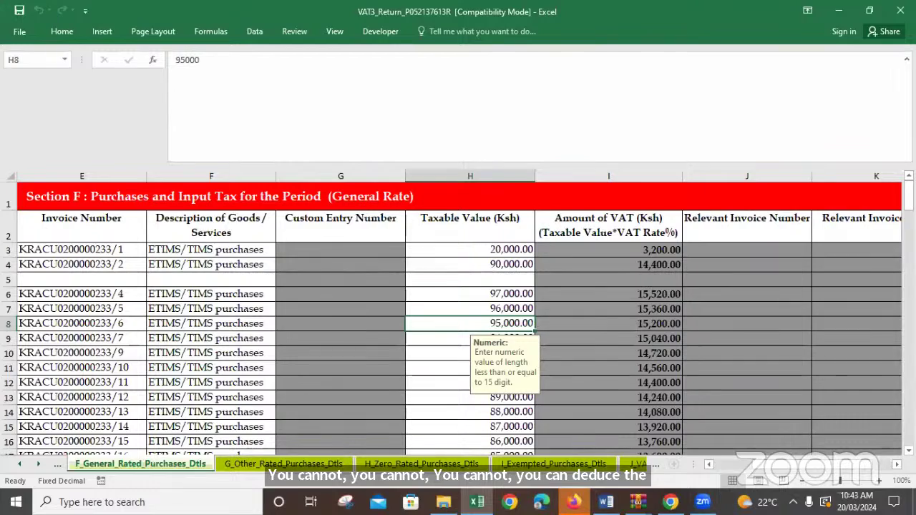
{"action": "left_click_drag", "start_coordinate": [908, 196], "coordinate": [908, 431]}
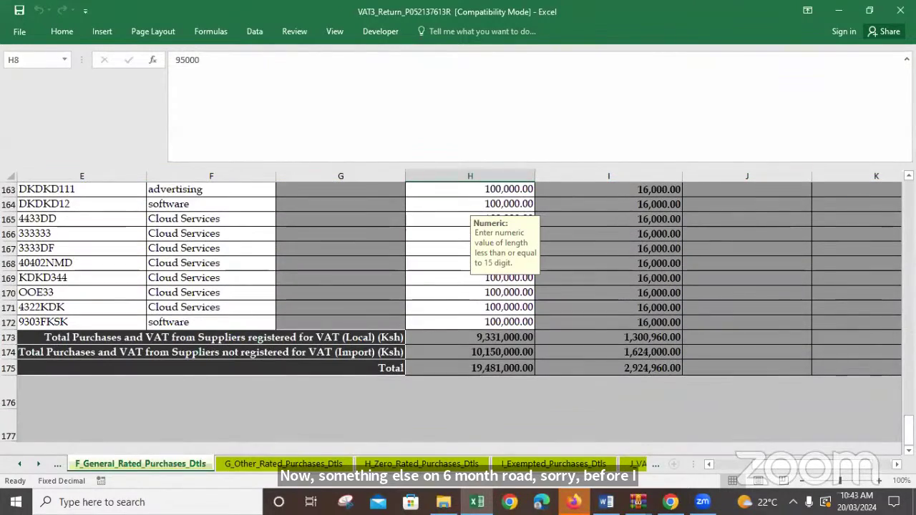
{"action": "left_click", "coordinate": [710, 463]}
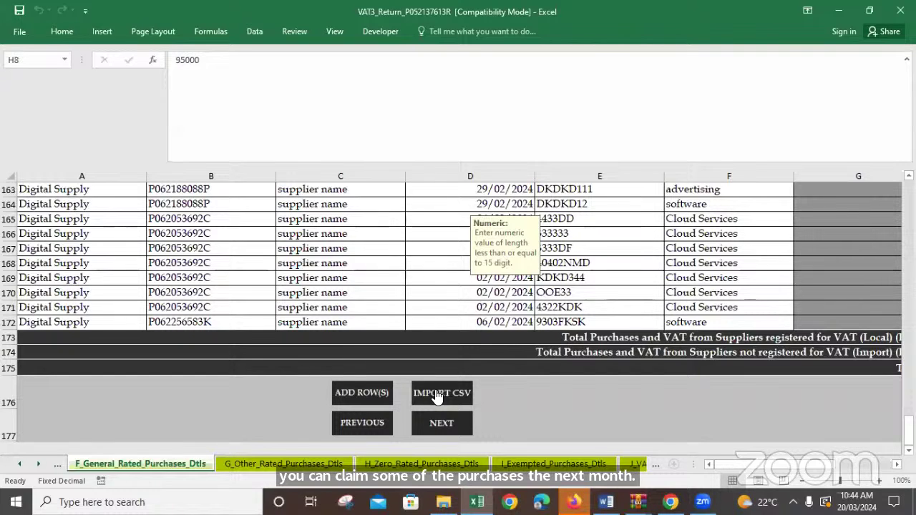
{"action": "left_click", "coordinate": [364, 393]}
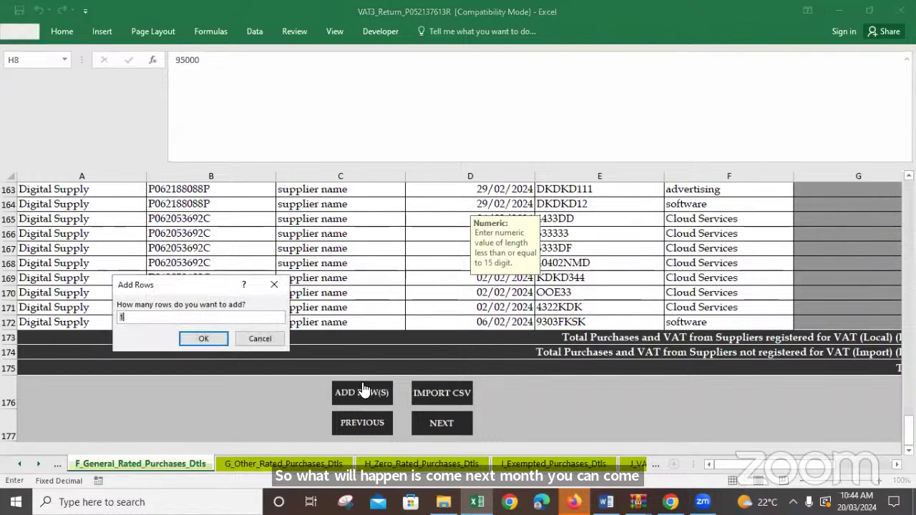
{"action": "left_click", "coordinate": [204, 338]}
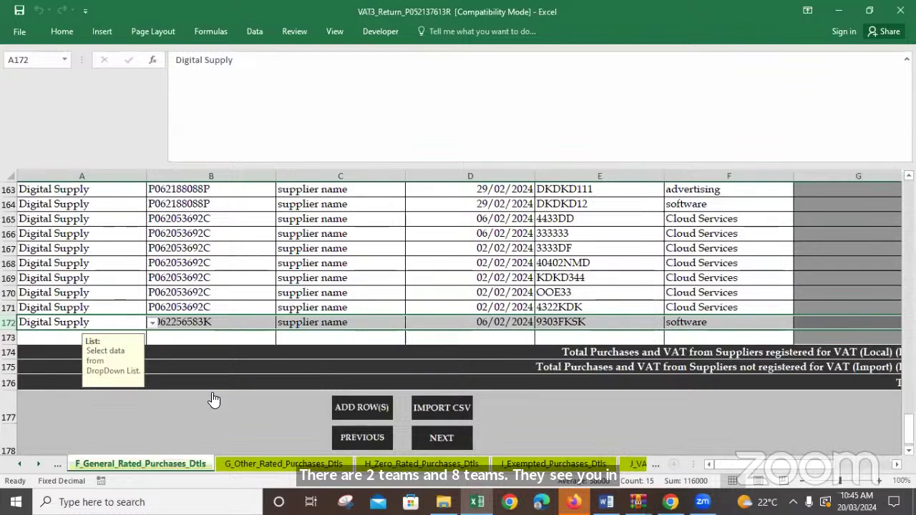
{"action": "key", "text": "alt+Down"}
{"action": "left_click", "coordinate": [89, 338]}
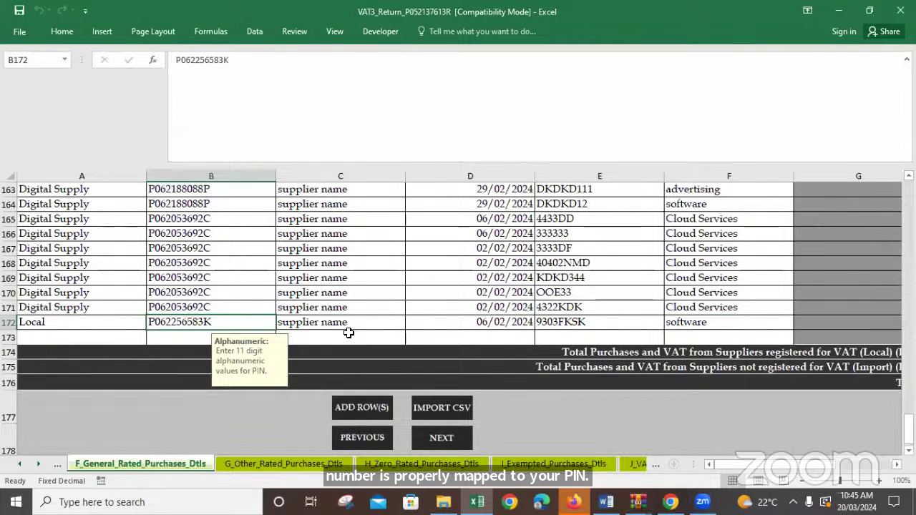
Try to set the invoice date of the Section F purchase in row 172 to 01/08/2024.
{"action": "left_click", "coordinate": [504, 323]}
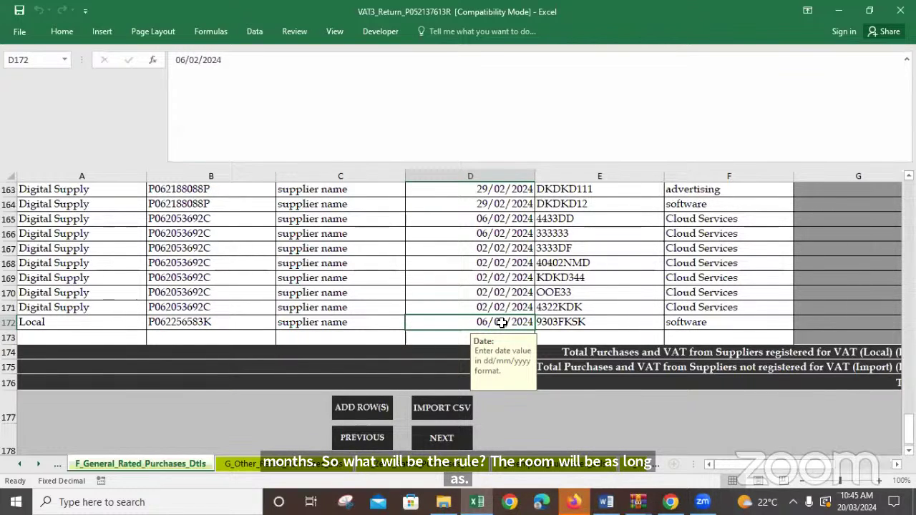
{"action": "type", "text": "01"}
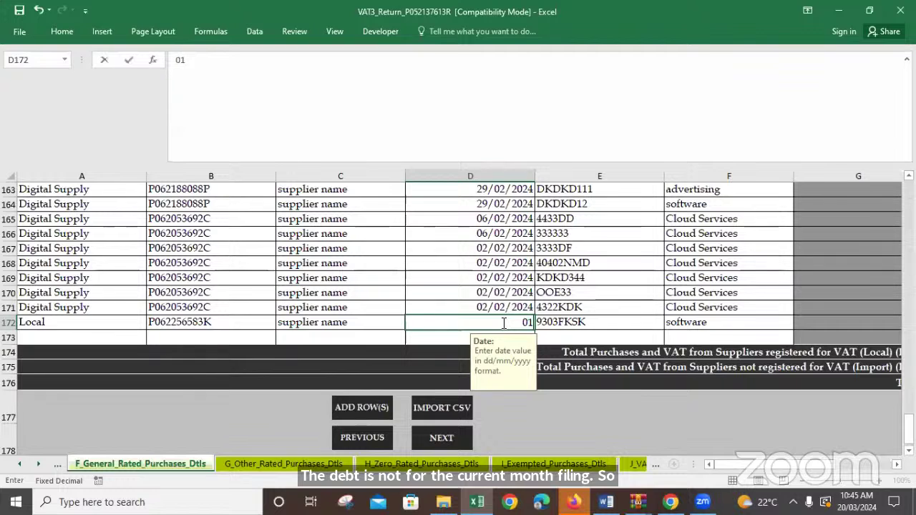
{"action": "type", "text": "/08"}
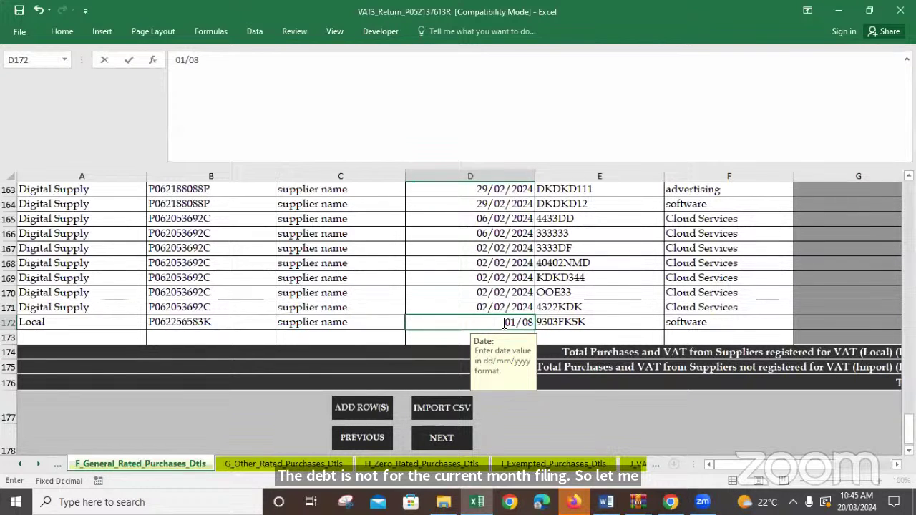
{"action": "type", "text": "/202"}
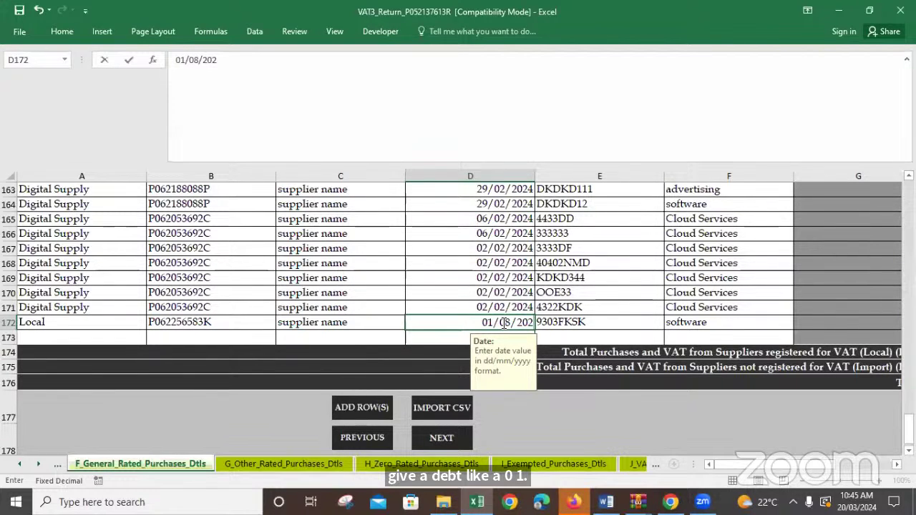
{"action": "type", "text": "4"}
{"action": "key", "text": "Return"}
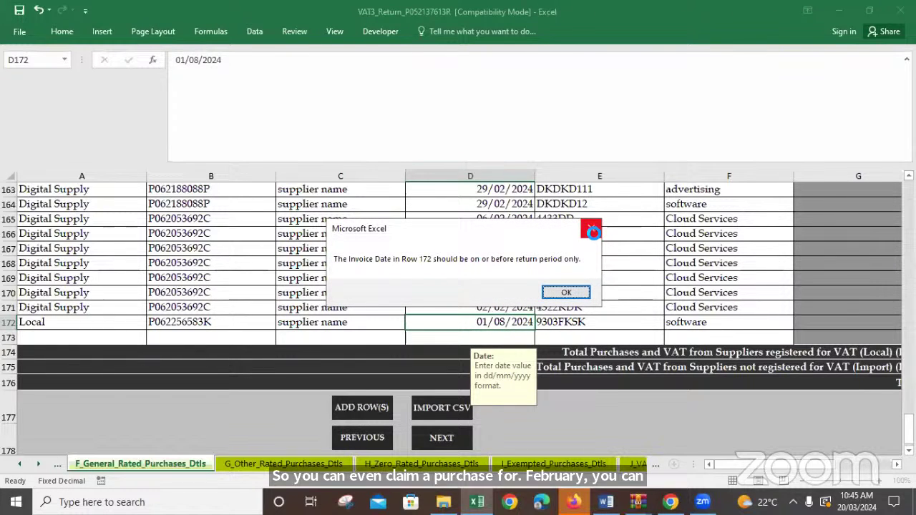
{"action": "left_click", "coordinate": [594, 231]}
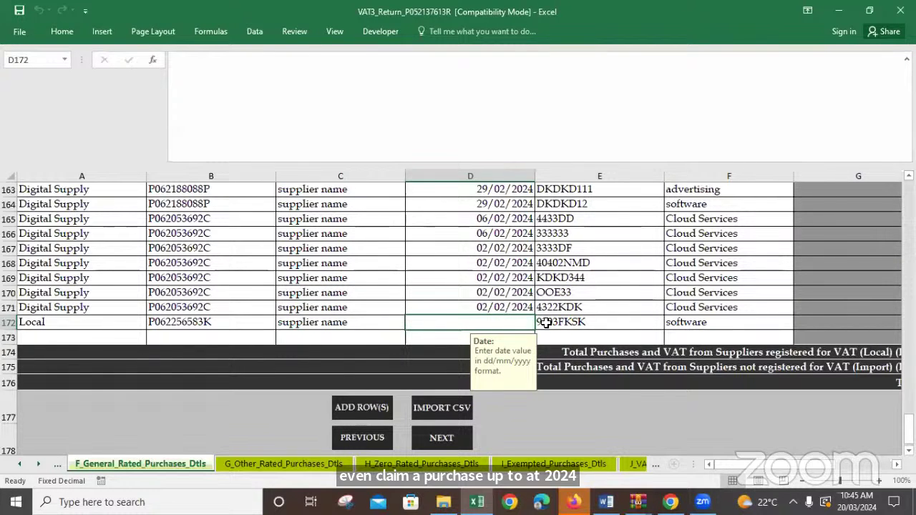
Check the return period in Section A and set the invoice date in row 172 of Section F to 01/08/2023.
{"action": "left_click", "coordinate": [19, 464]}
{"action": "left_click", "coordinate": [143, 464]}
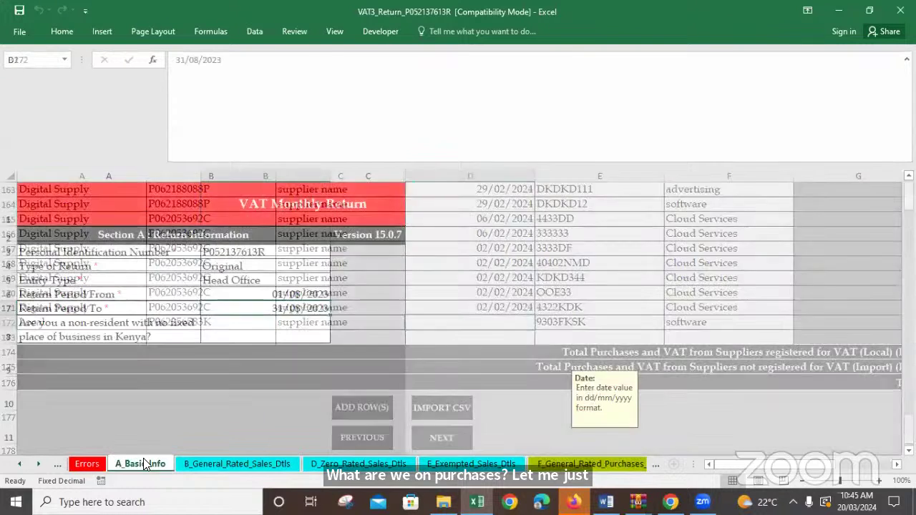
{"action": "left_click", "coordinate": [591, 464]}
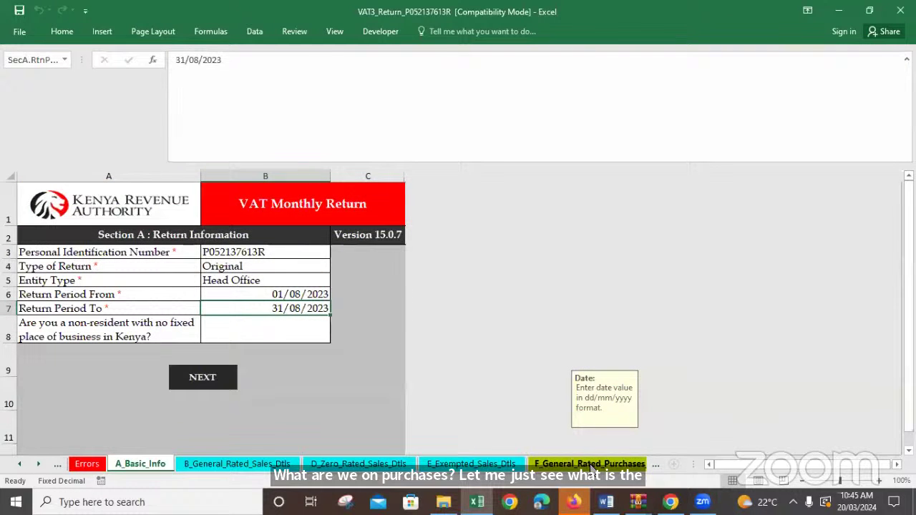
{"action": "type", "text": "01/"}
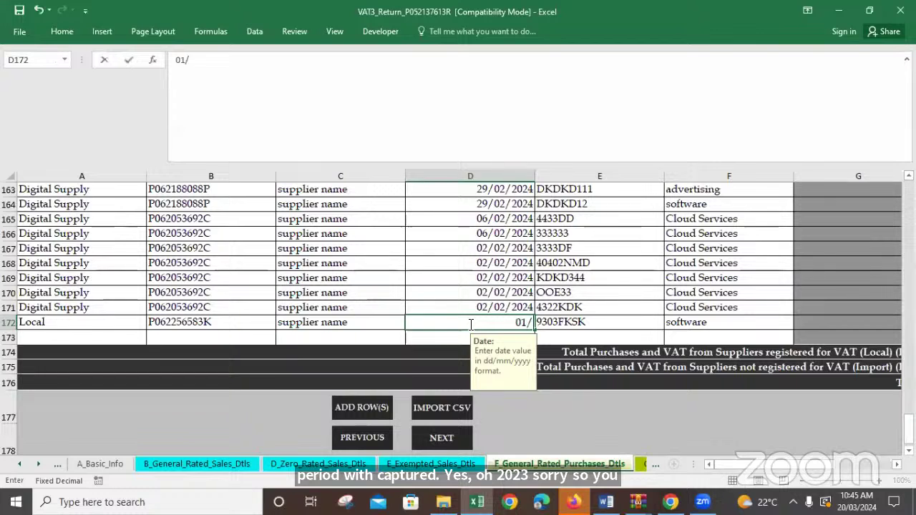
{"action": "type", "text": "08/2023"}
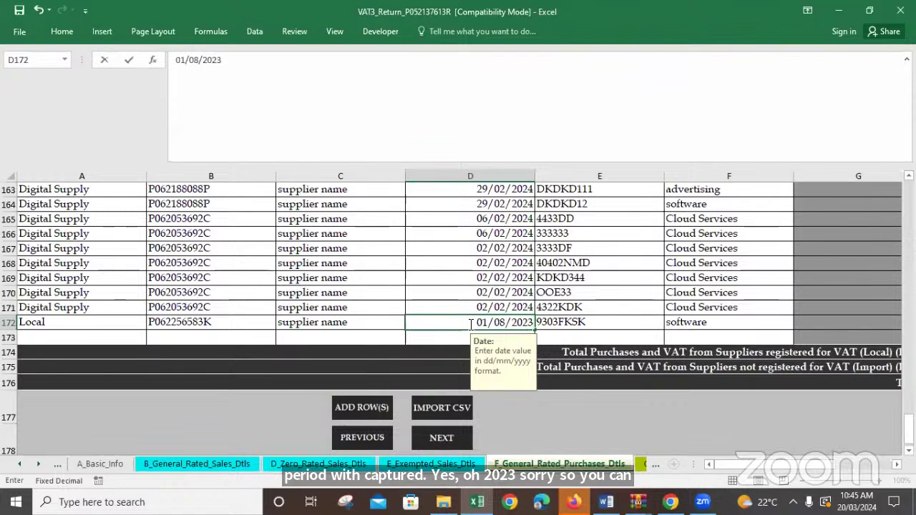
{"action": "key", "text": "Return"}
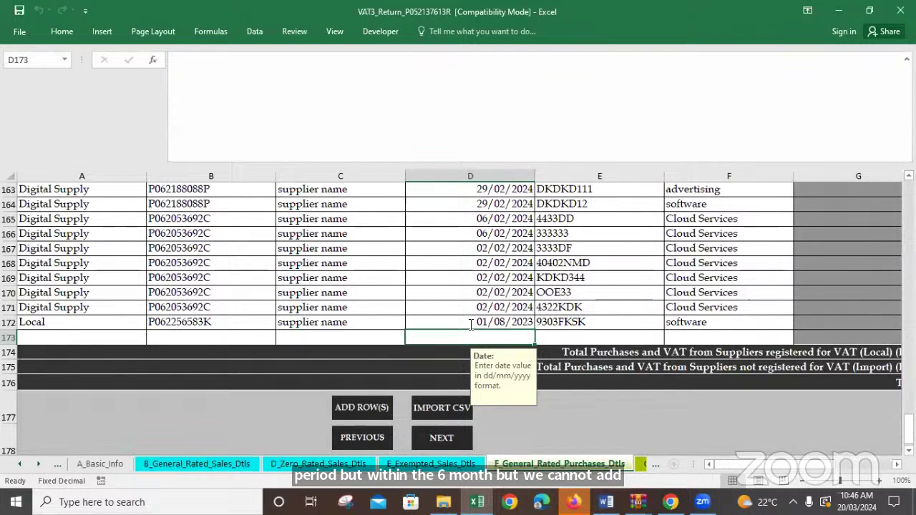
Set the input VAT attributable to only exempt supplies, line 16 of the VAT due computation, to 100,000.
{"action": "left_click", "coordinate": [641, 464]}
{"action": "left_click", "coordinate": [635, 467]}
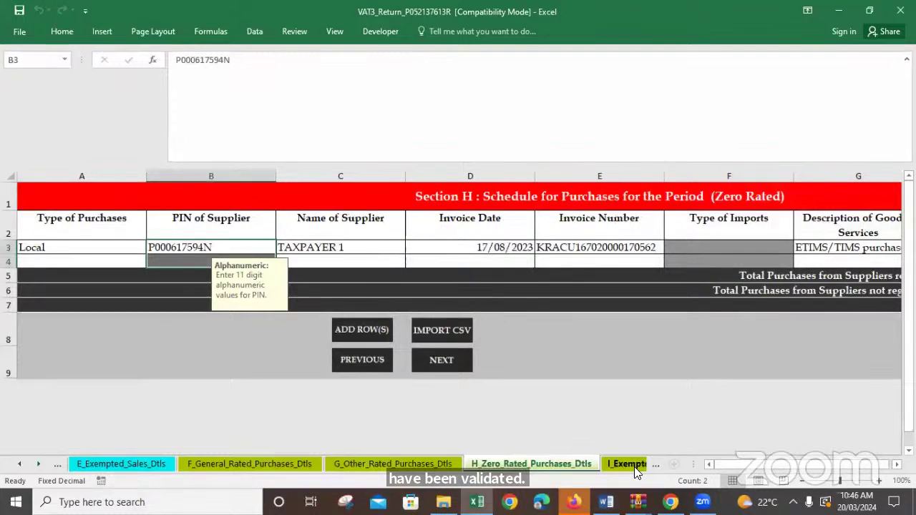
{"action": "left_click", "coordinate": [634, 467]}
{"action": "left_click", "coordinate": [635, 467]}
{"action": "left_click", "coordinate": [634, 467]}
{"action": "left_click", "coordinate": [634, 466]}
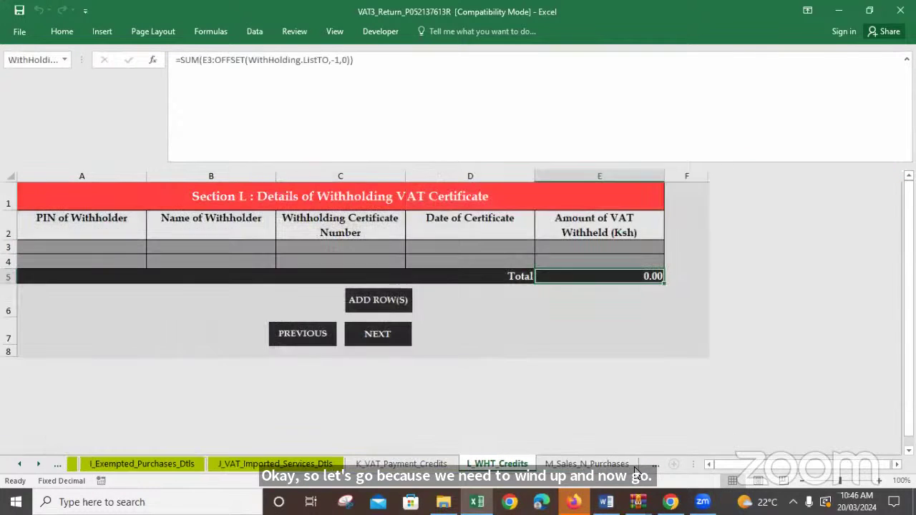
{"action": "left_click", "coordinate": [634, 466]}
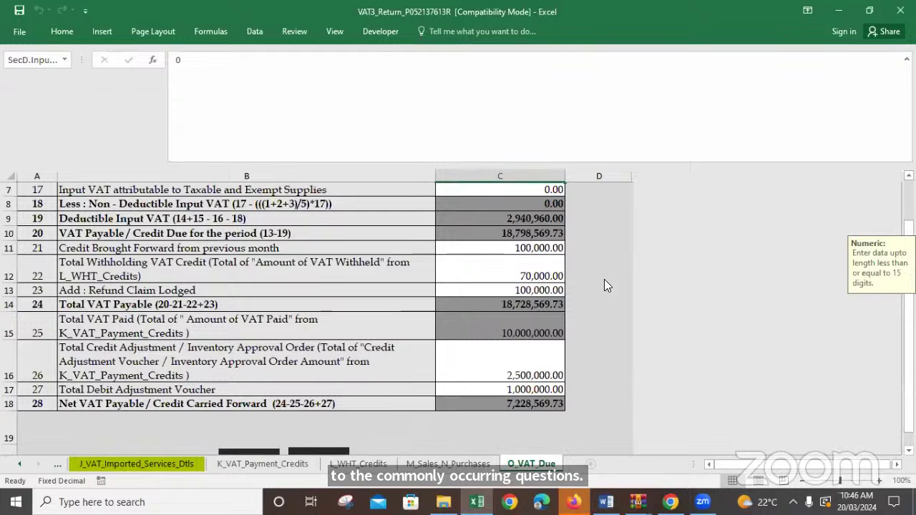
{"action": "scroll", "coordinate": [806, 205], "scroll_direction": "up", "scroll_amount": 1}
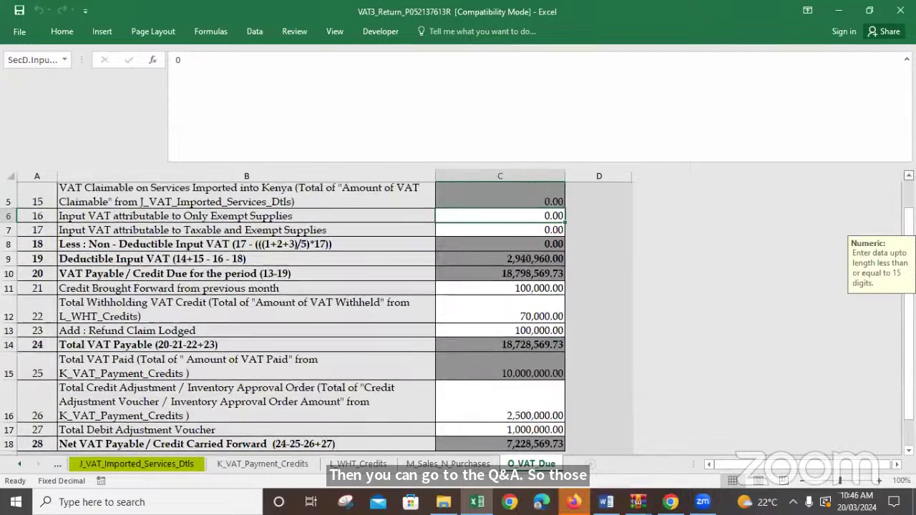
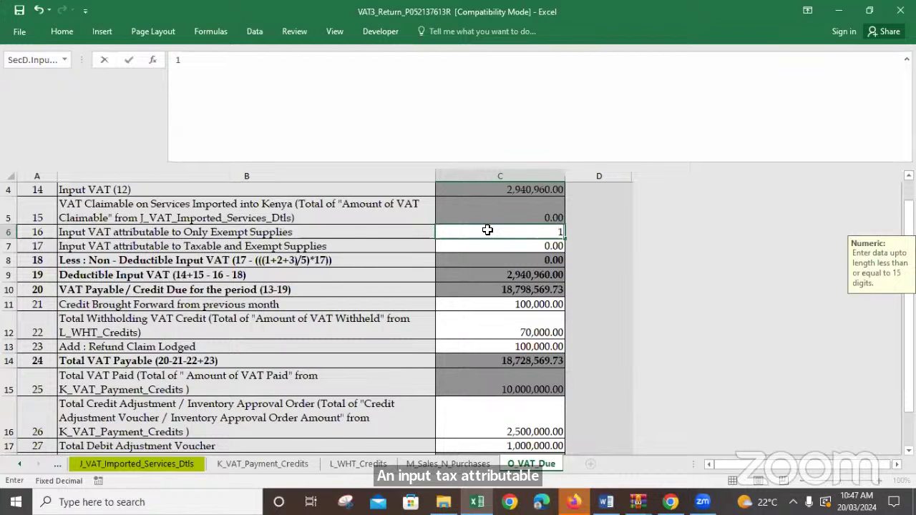
{"action": "type", "text": "100,000"}
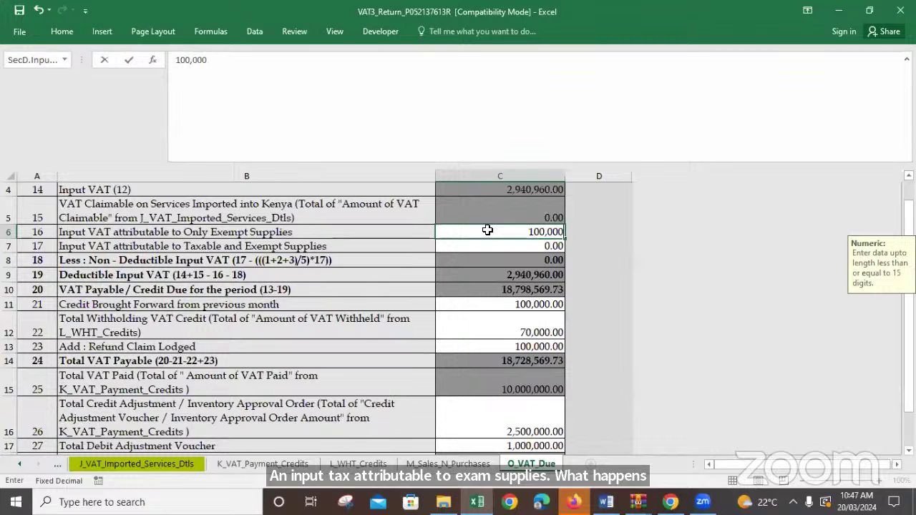
{"action": "key", "text": "Return"}
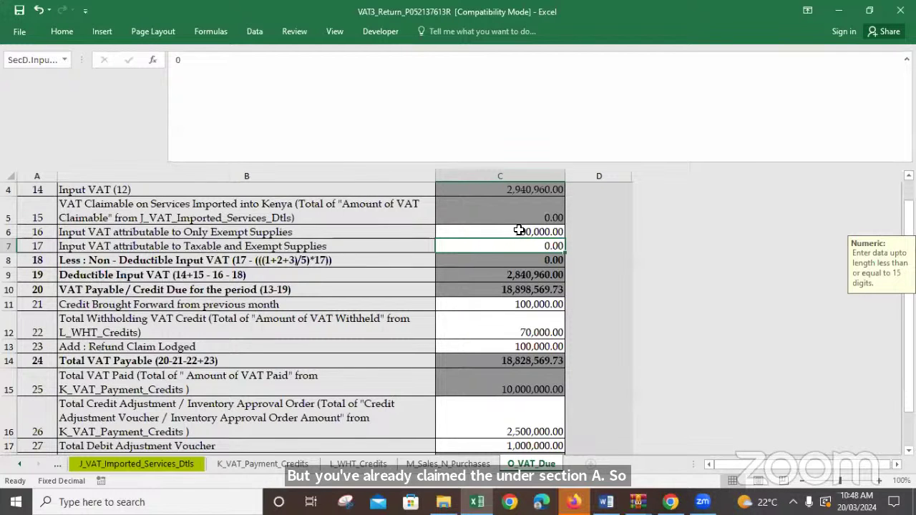
Set the input VAT attributable to taxable and exempt supplies, line 17 of the VAT due computation, to 500,000.
{"action": "left_click", "coordinate": [520, 230]}
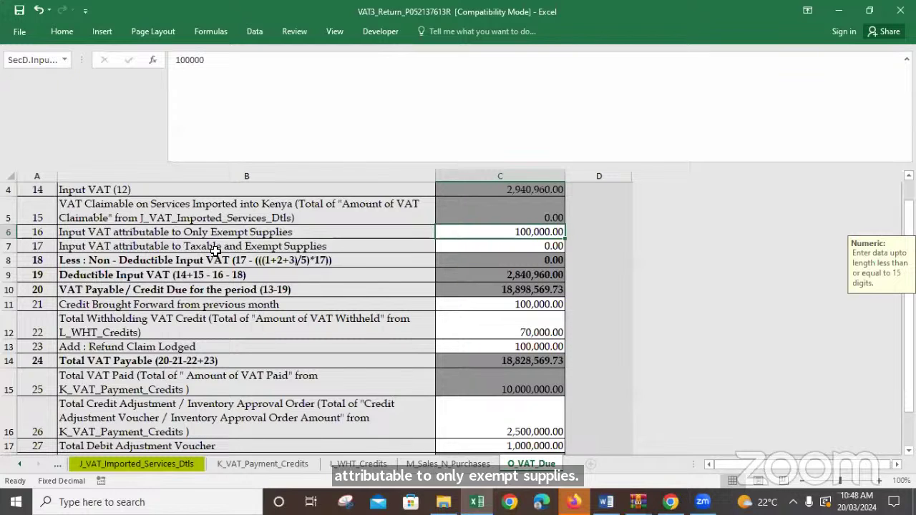
{"action": "left_click", "coordinate": [467, 250]}
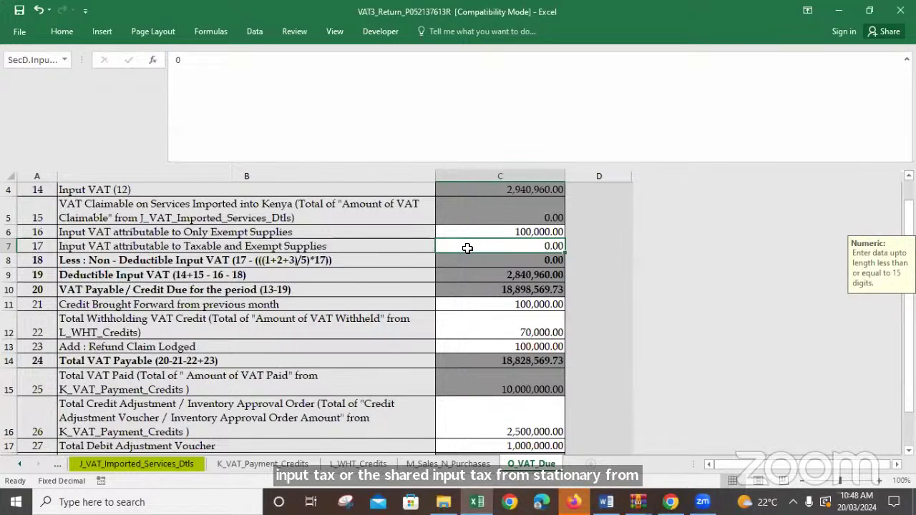
{"action": "type", "text": "500,000"}
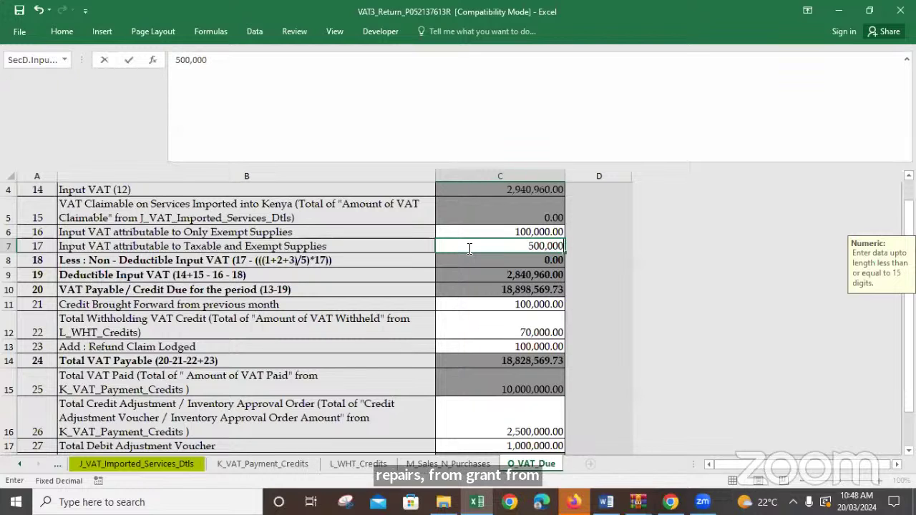
{"action": "key", "text": "Return"}
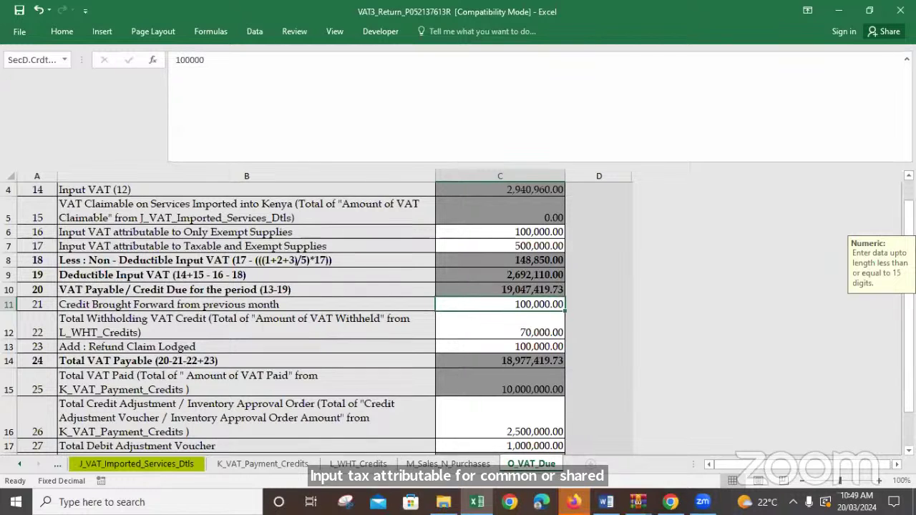
Review the VAT due computation down to the net VAT payable line and bring the first sheets of the return back into reach.
{"action": "scroll", "coordinate": [286, 319], "scroll_direction": "down", "scroll_amount": 1}
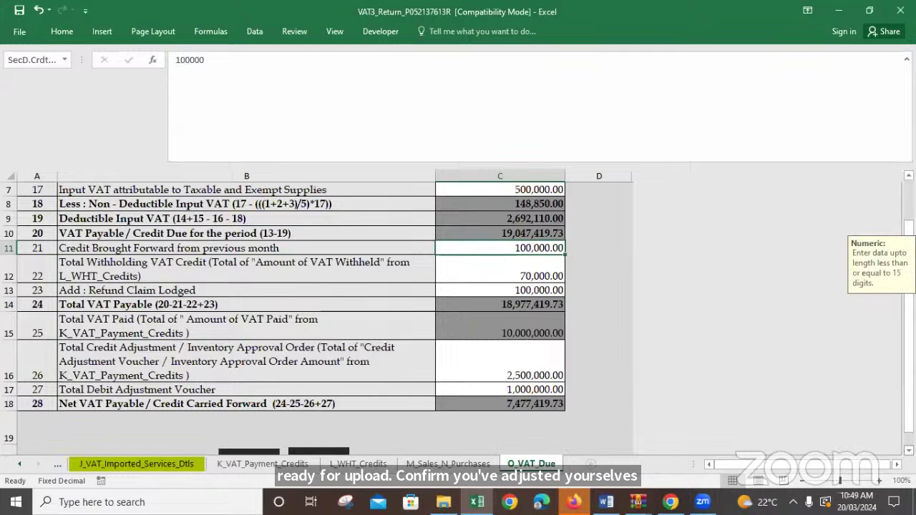
{"action": "scroll", "coordinate": [464, 398], "scroll_direction": "down", "scroll_amount": 1}
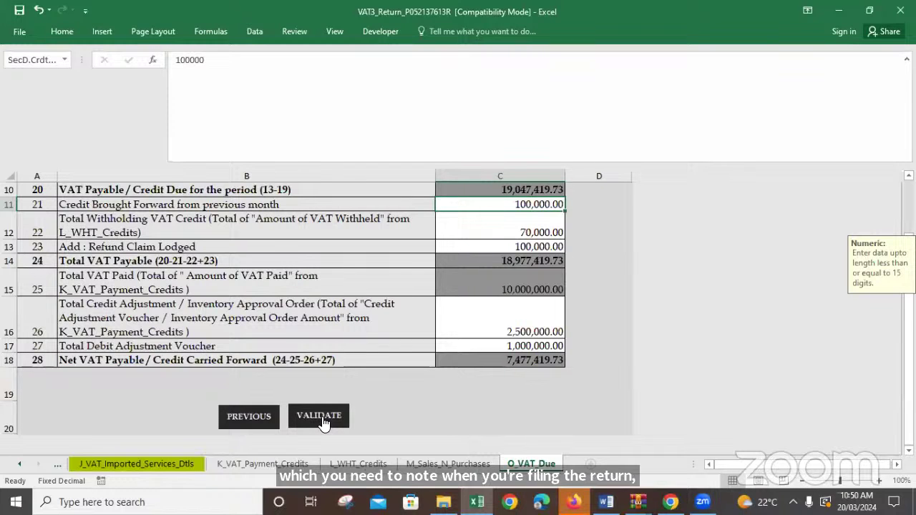
{"action": "left_click", "coordinate": [19, 465]}
{"action": "left_click", "coordinate": [19, 465]}
{"action": "left_click", "coordinate": [20, 466]}
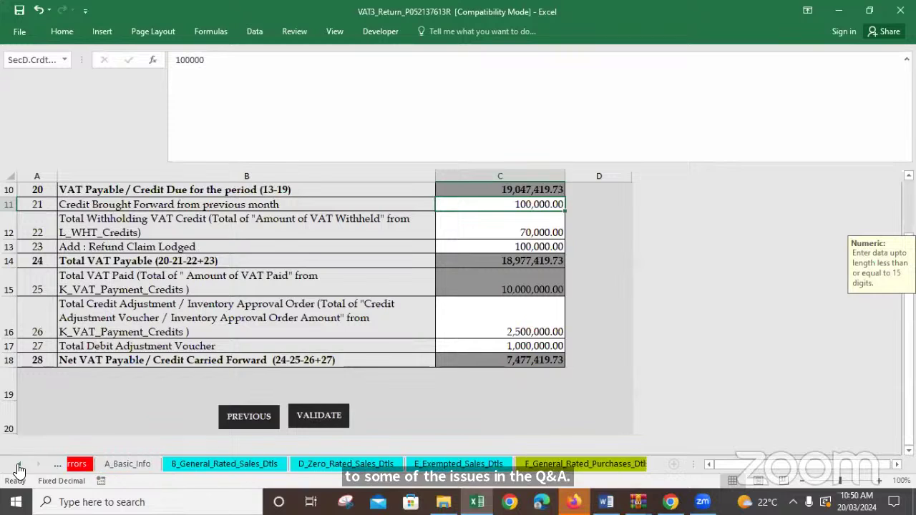
{"action": "left_click", "coordinate": [20, 465]}
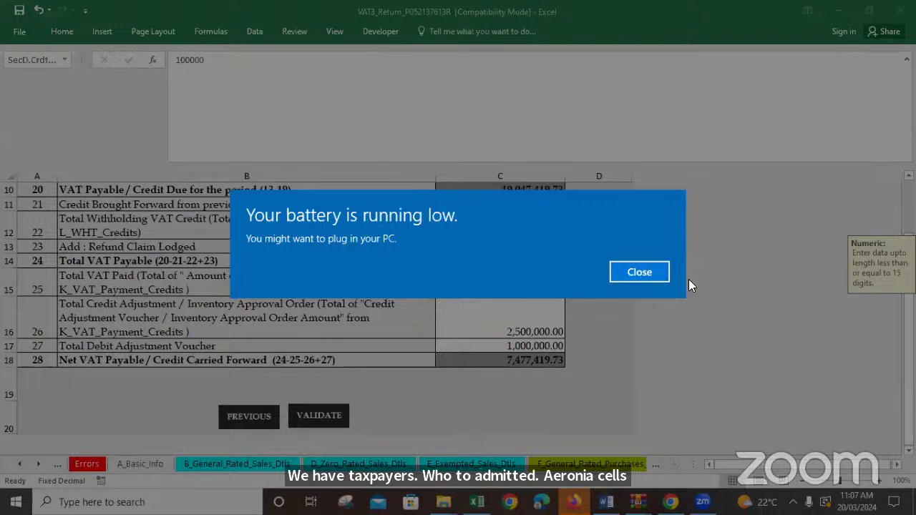
Dismiss the low battery notice, switch to the Word document Sample CSVs for Various Taxpayers, and find the supermarket taxpayer's Returns Summary errors.
{"action": "left_click", "coordinate": [638, 271]}
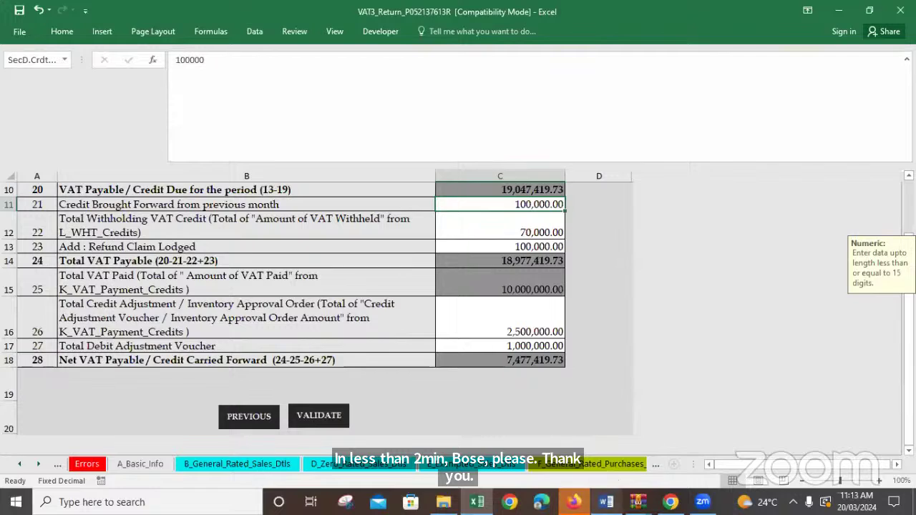
{"action": "left_click", "coordinate": [606, 502]}
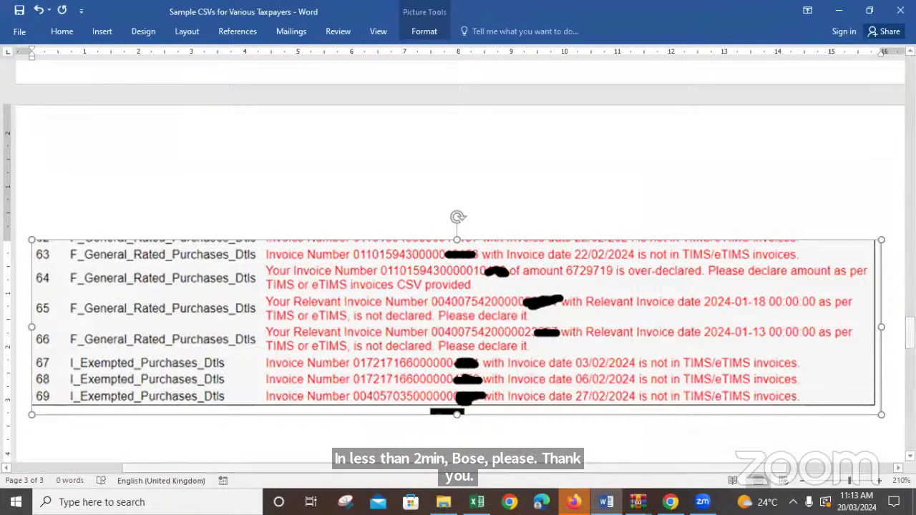
{"action": "scroll", "coordinate": [458, 287], "scroll_direction": "up", "scroll_amount": 3}
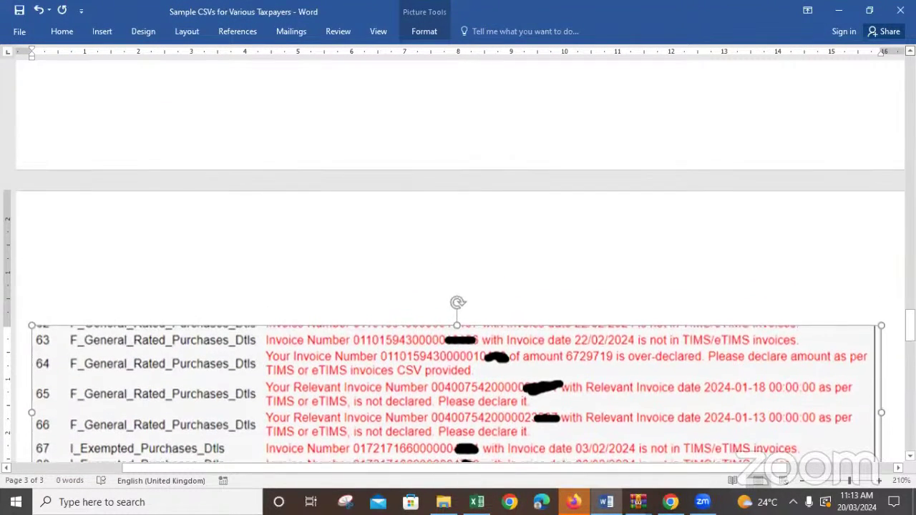
{"action": "scroll", "coordinate": [458, 287], "scroll_direction": "up", "scroll_amount": 3}
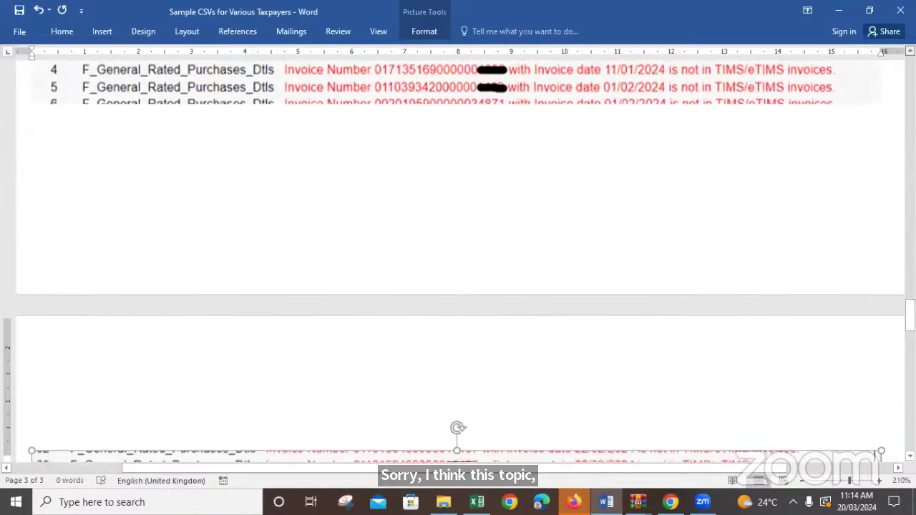
{"action": "scroll", "coordinate": [458, 215], "scroll_direction": "up", "scroll_amount": 5}
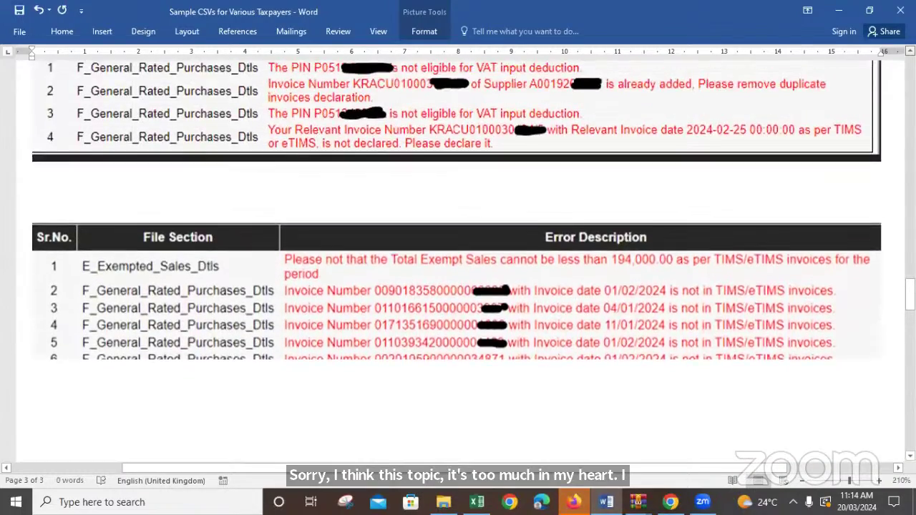
{"action": "scroll", "coordinate": [458, 251], "scroll_direction": "up", "scroll_amount": 5}
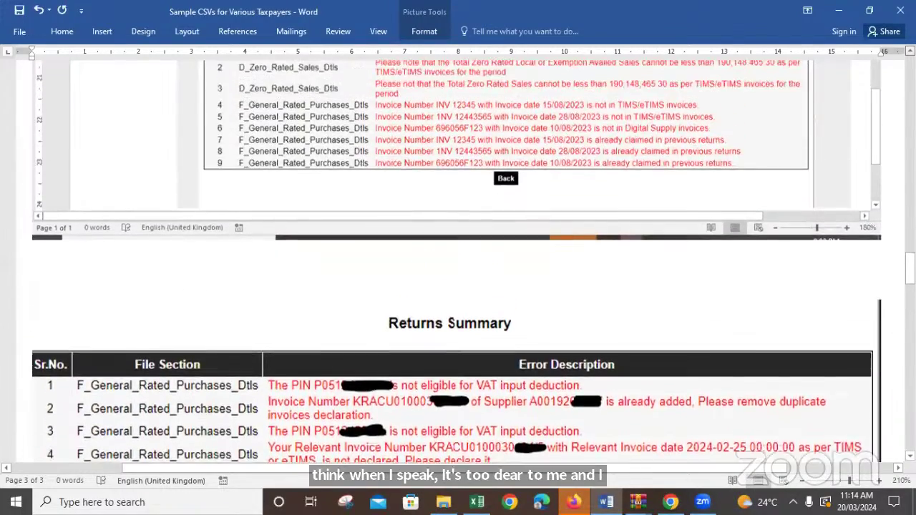
{"action": "scroll", "coordinate": [458, 250], "scroll_direction": "up", "scroll_amount": 2}
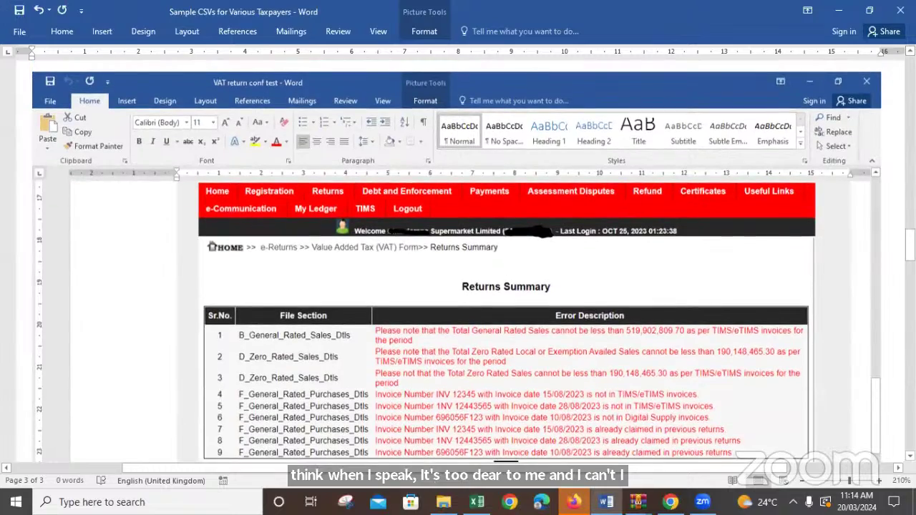
{"action": "scroll", "coordinate": [458, 262], "scroll_direction": "down", "scroll_amount": 3}
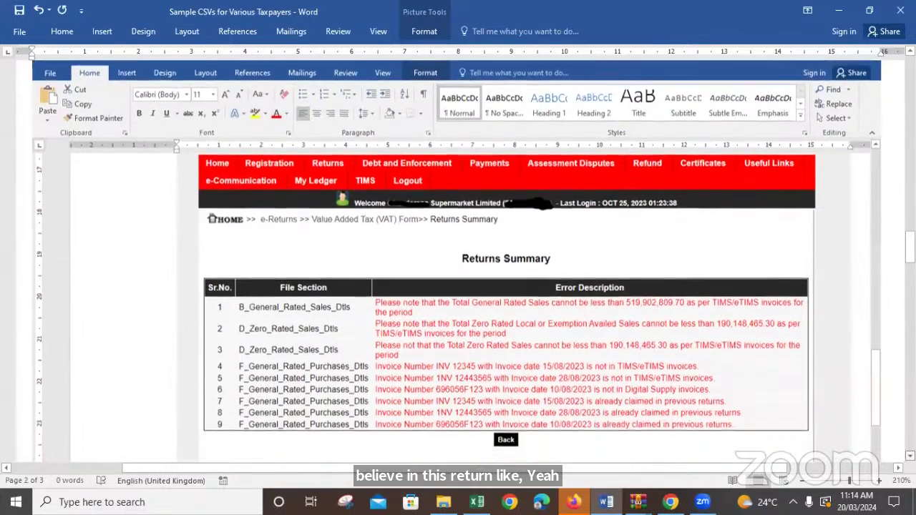
Examine the sample validation errors for exempt sales, general rated purchases and exempted purchases, through the last error table on page 3.
{"action": "scroll", "coordinate": [458, 258], "scroll_direction": "down", "scroll_amount": 5}
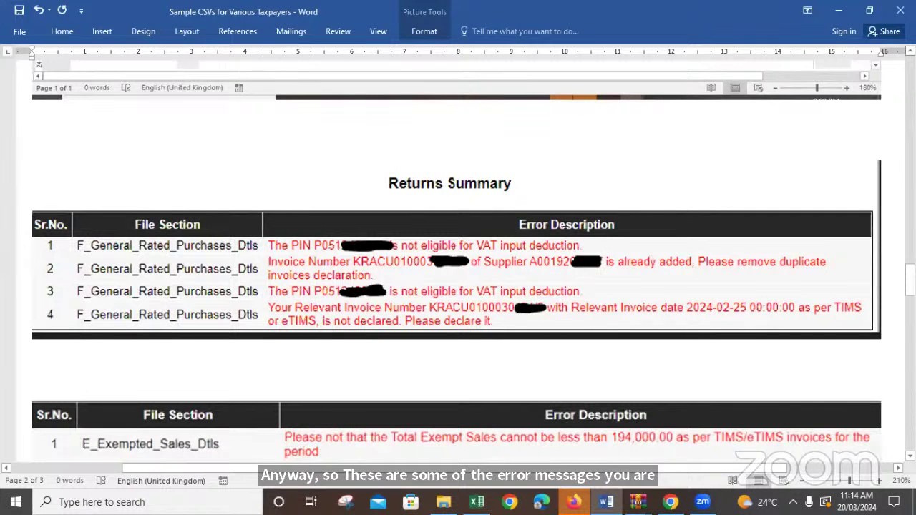
{"action": "scroll", "coordinate": [458, 265], "scroll_direction": "up", "scroll_amount": 2}
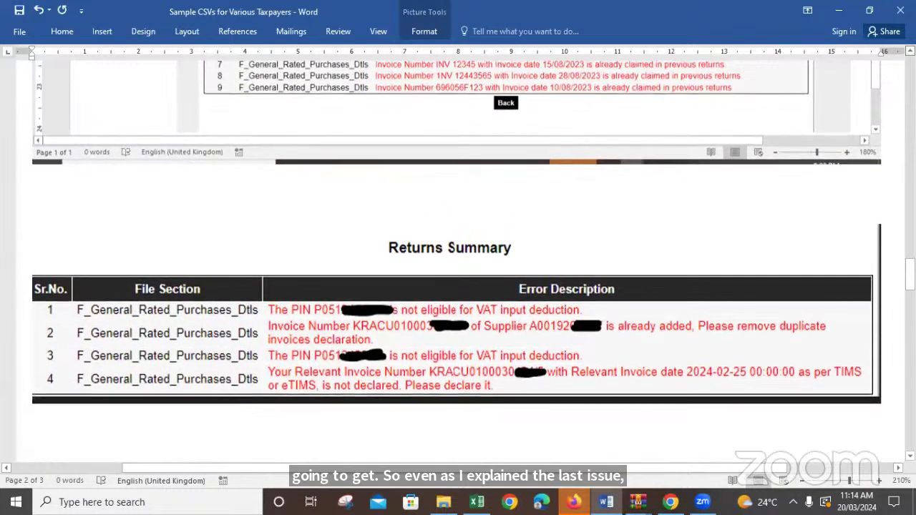
{"action": "scroll", "coordinate": [458, 265], "scroll_direction": "up", "scroll_amount": 1}
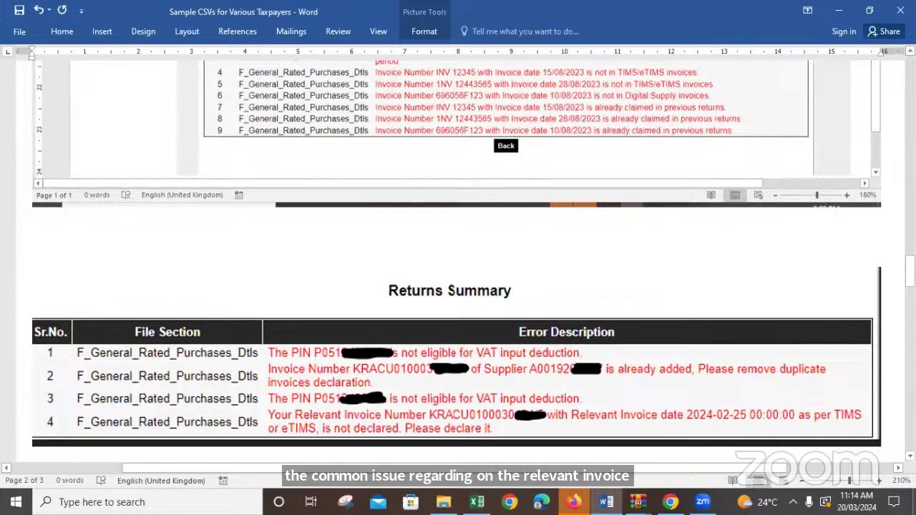
{"action": "scroll", "coordinate": [458, 265], "scroll_direction": "down", "scroll_amount": 3}
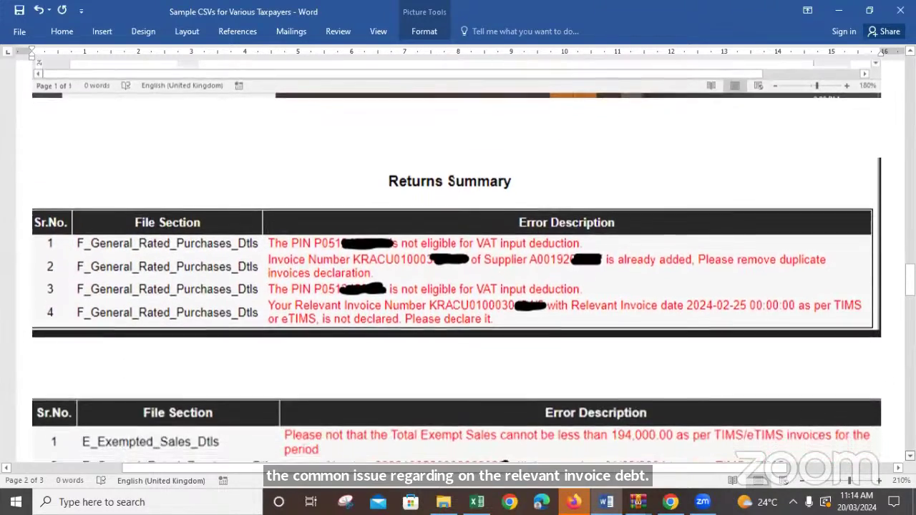
{"action": "scroll", "coordinate": [458, 265], "scroll_direction": "down", "scroll_amount": 1}
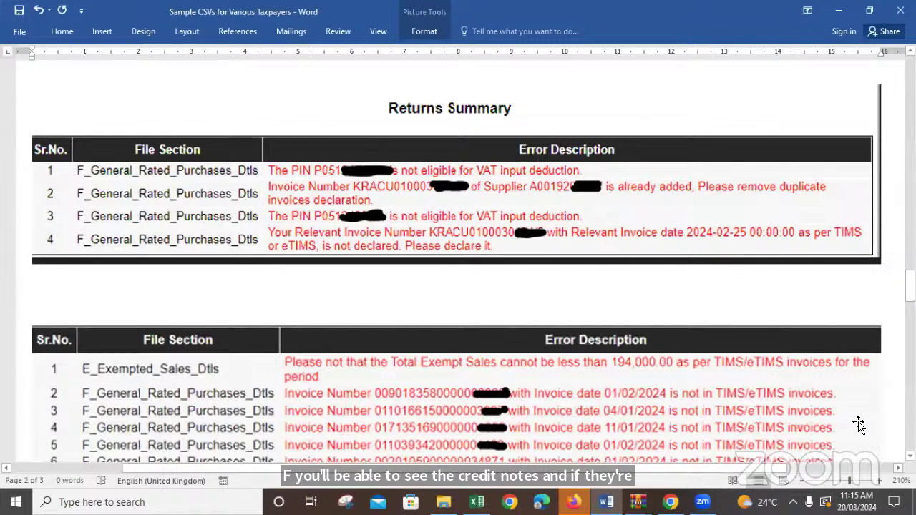
{"action": "scroll", "coordinate": [761, 364], "scroll_direction": "down", "scroll_amount": 1}
{"action": "scroll", "coordinate": [551, 215], "scroll_direction": "down", "scroll_amount": 3}
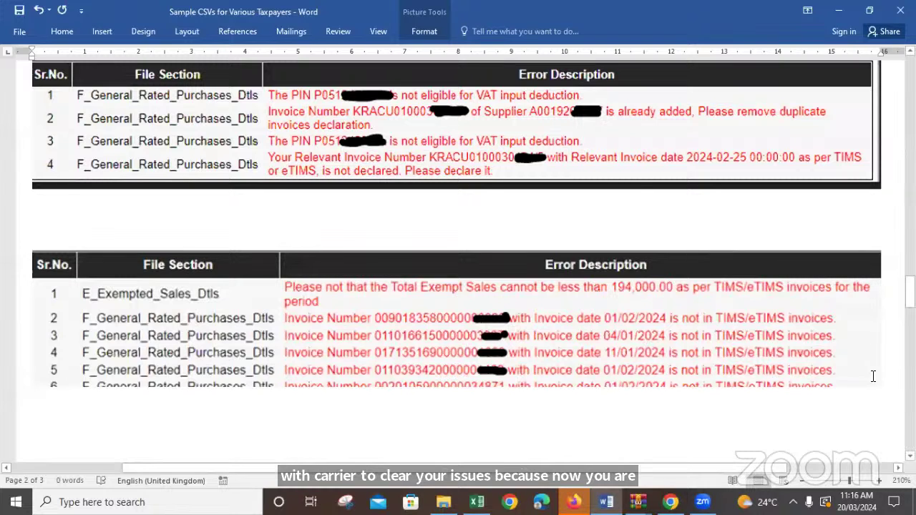
{"action": "scroll", "coordinate": [474, 225], "scroll_direction": "down", "scroll_amount": 1}
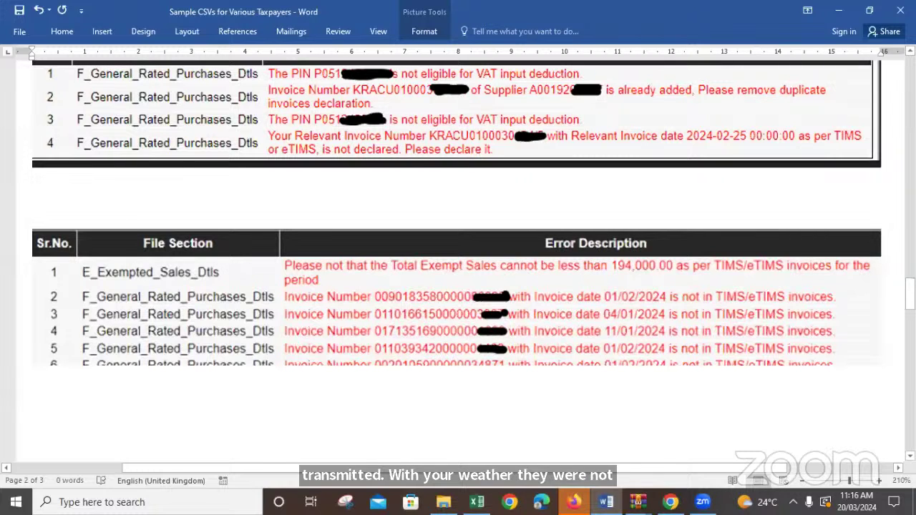
{"action": "scroll", "coordinate": [831, 369], "scroll_direction": "down", "scroll_amount": 1}
{"action": "scroll", "coordinate": [458, 258], "scroll_direction": "down", "scroll_amount": 9}
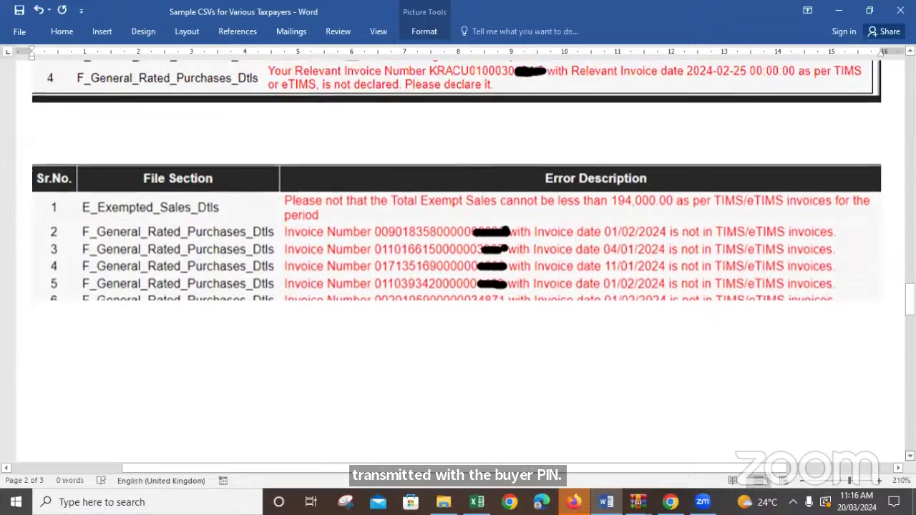
{"action": "scroll", "coordinate": [459, 287], "scroll_direction": "down", "scroll_amount": 6}
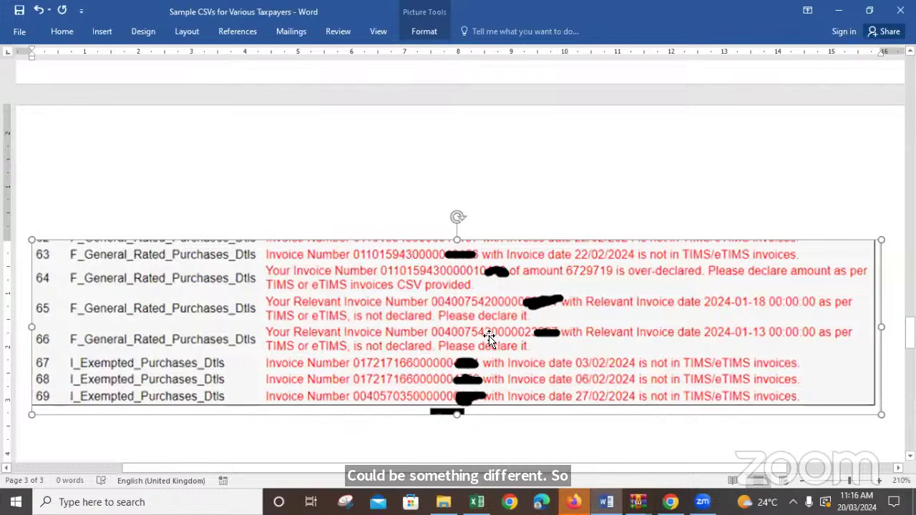
Go back to the supermarket taxpayer's Returns Summary and review its errors on general rated and zero rated sales totals.
{"action": "left_click_drag", "start_coordinate": [910, 334], "coordinate": [910, 299]}
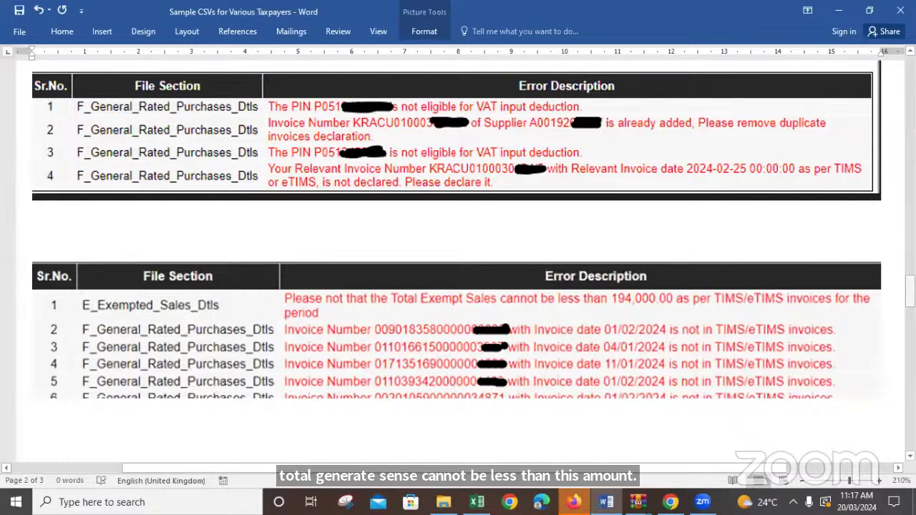
{"action": "left_click_drag", "start_coordinate": [910, 286], "coordinate": [910, 247]}
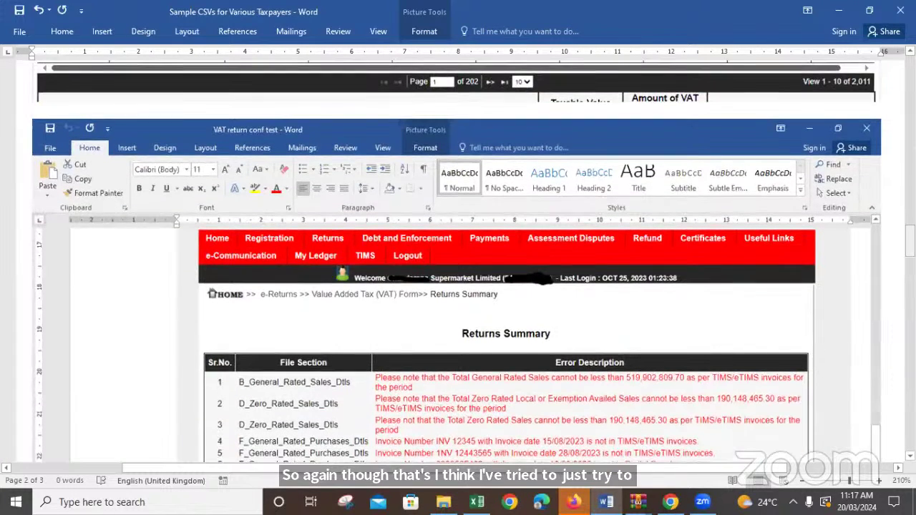
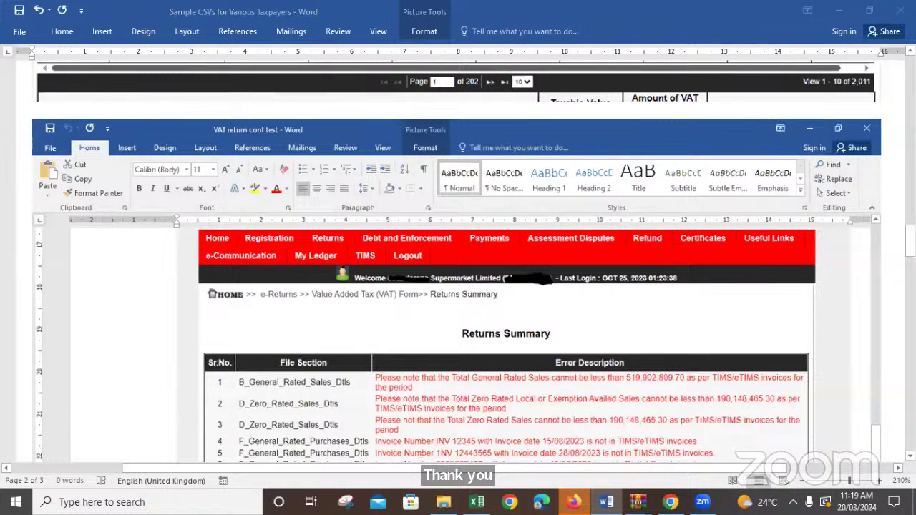
{"action": "scroll", "coordinate": [458, 286], "scroll_direction": "down", "scroll_amount": 3}
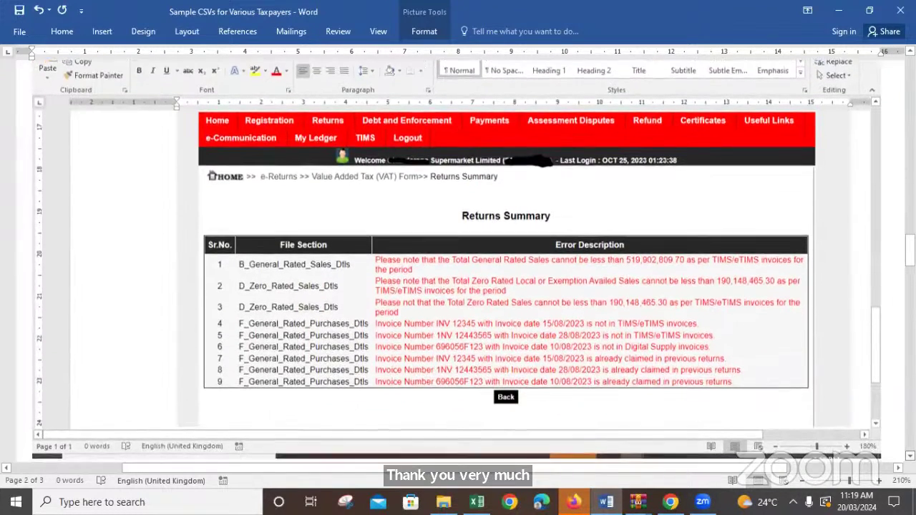